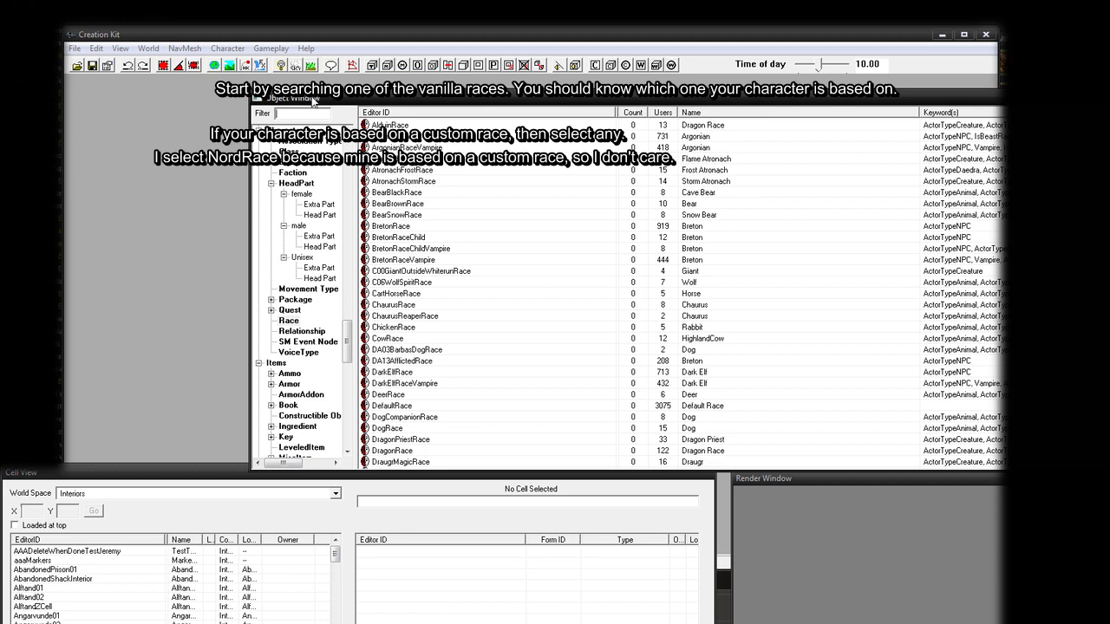
Step: Filter the race list by NordRace and duplicate the NordRace entry
click(306, 111)
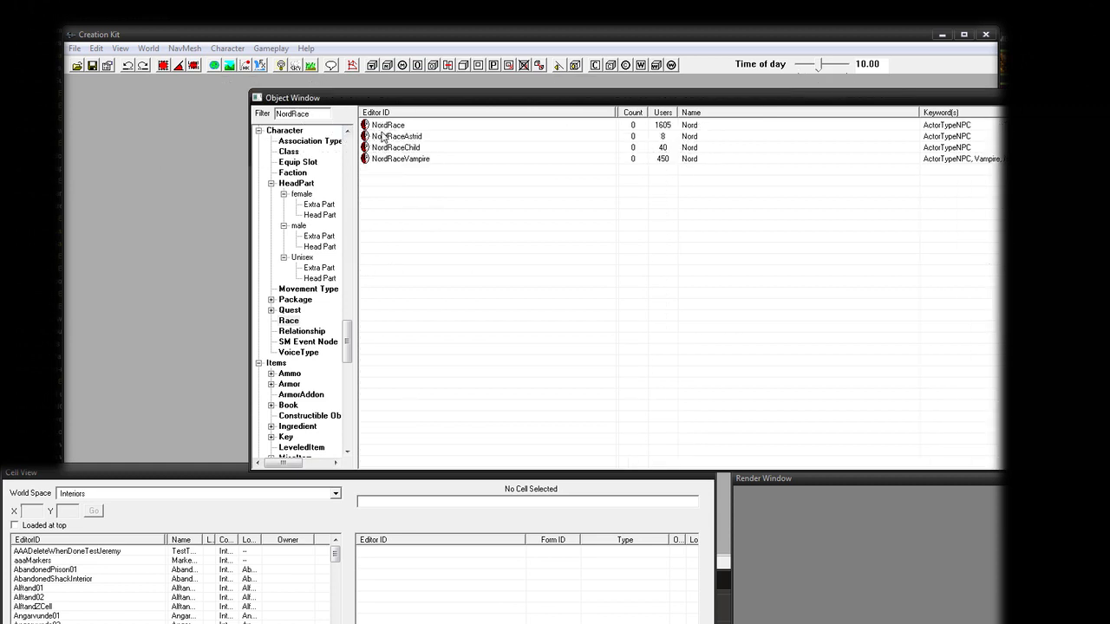
right_click(387, 127)
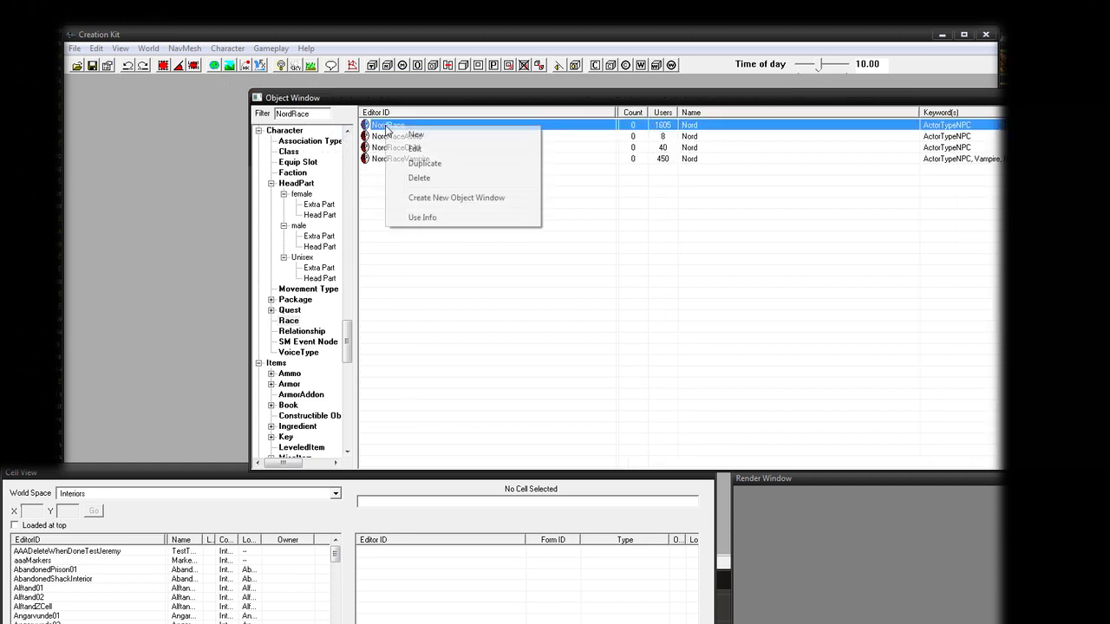
click(424, 163)
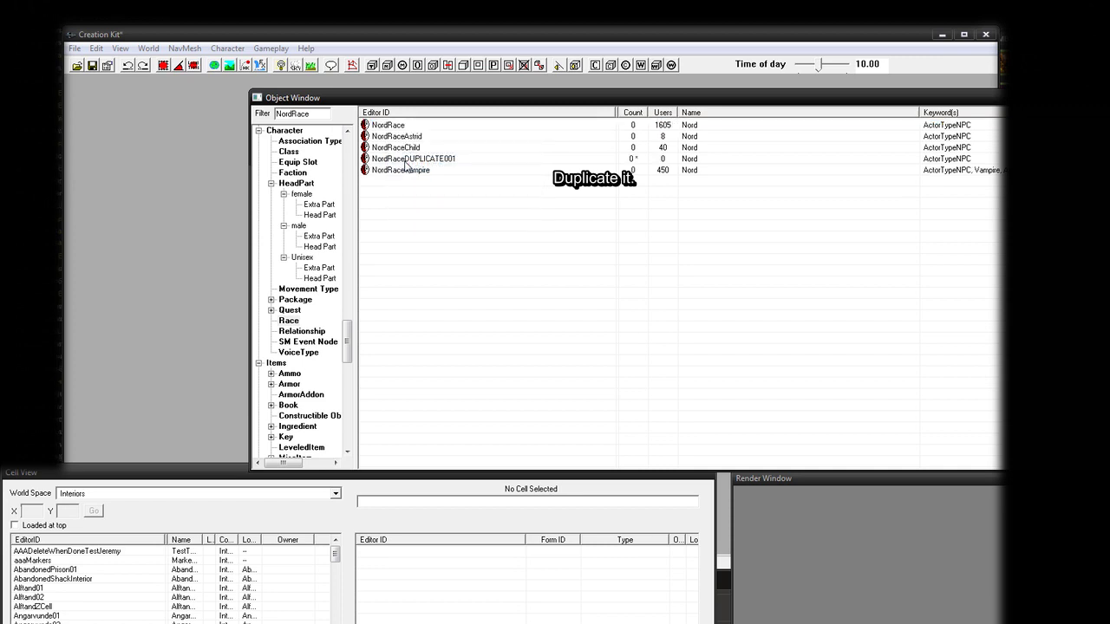
Step: Change the duplicated race's ID to NordRaceTesty and make it unplayable, renaming the existing form instead of creating a new one
double_click(406, 164)
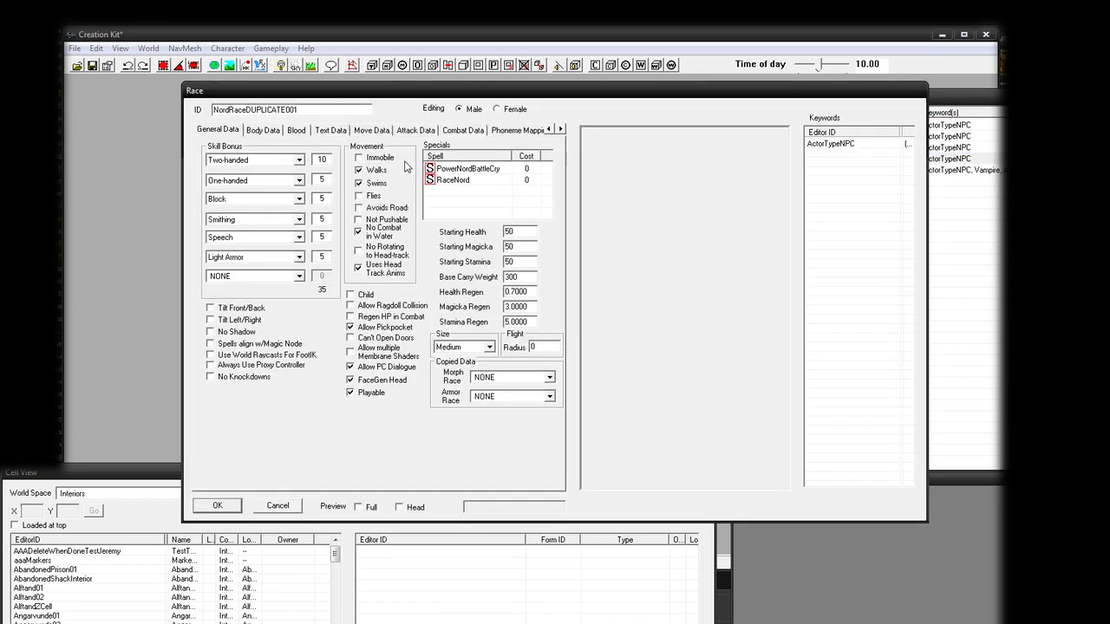
drag(247, 109, 407, 115)
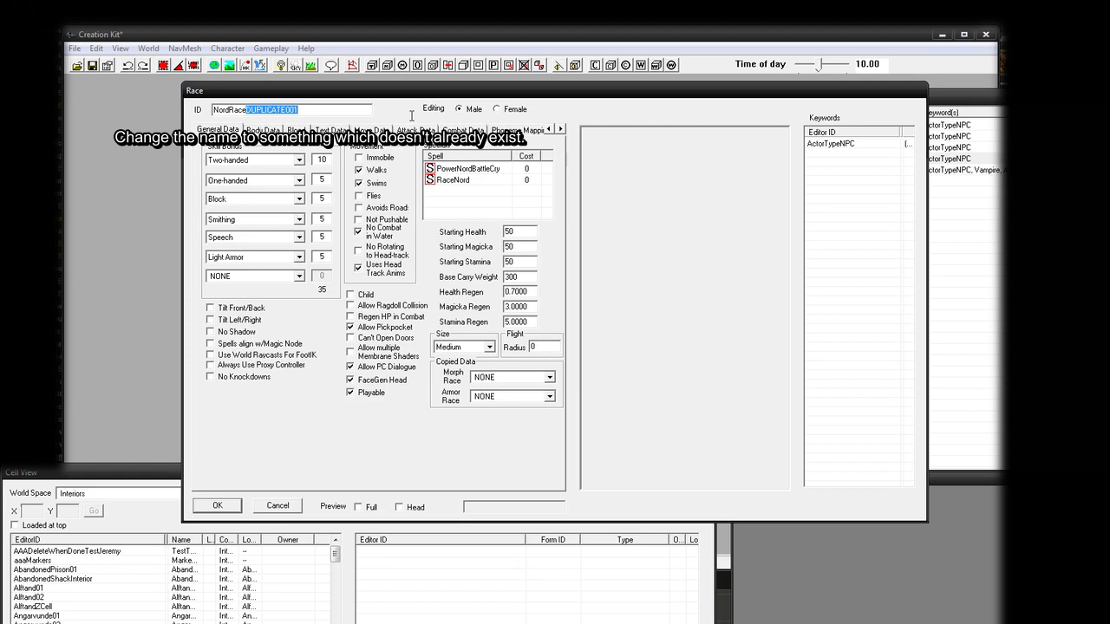
text(Testy)
click(217, 507)
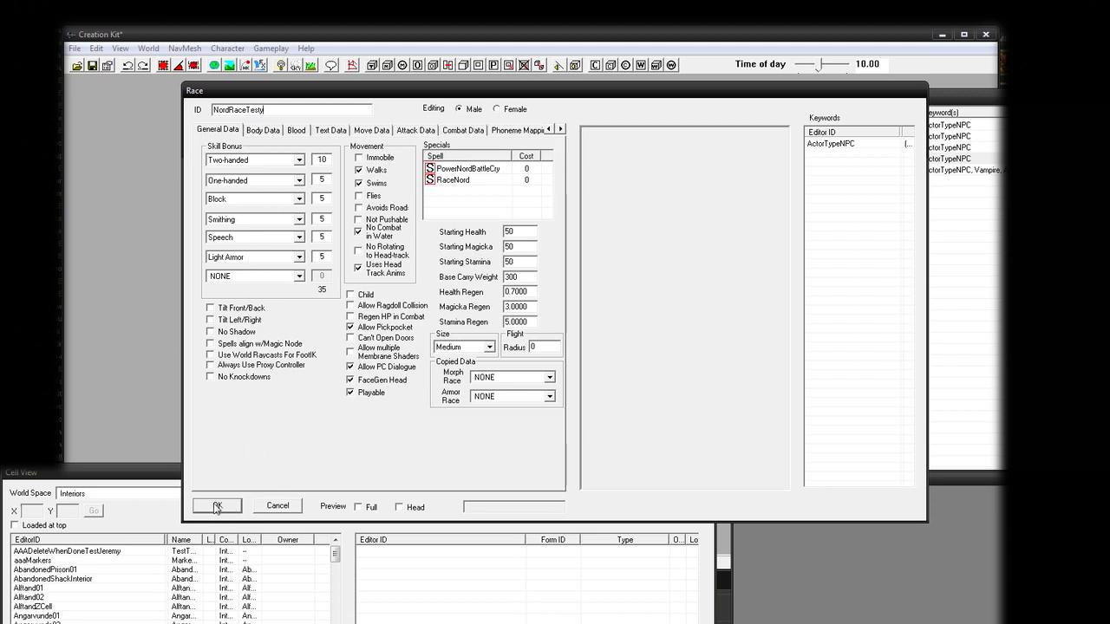
click(351, 392)
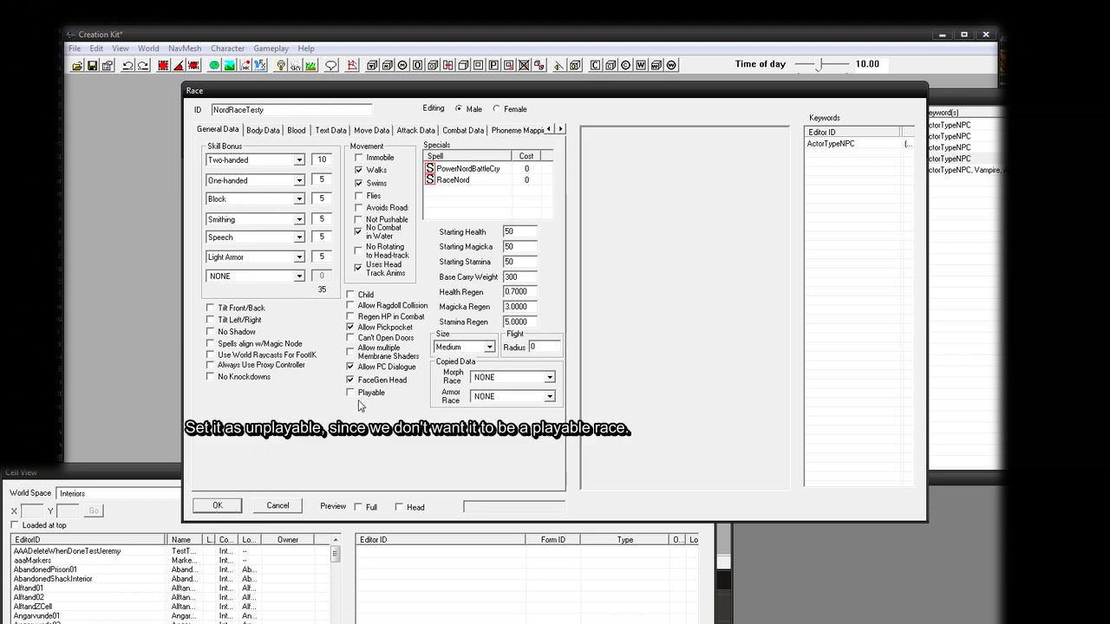
click(218, 506)
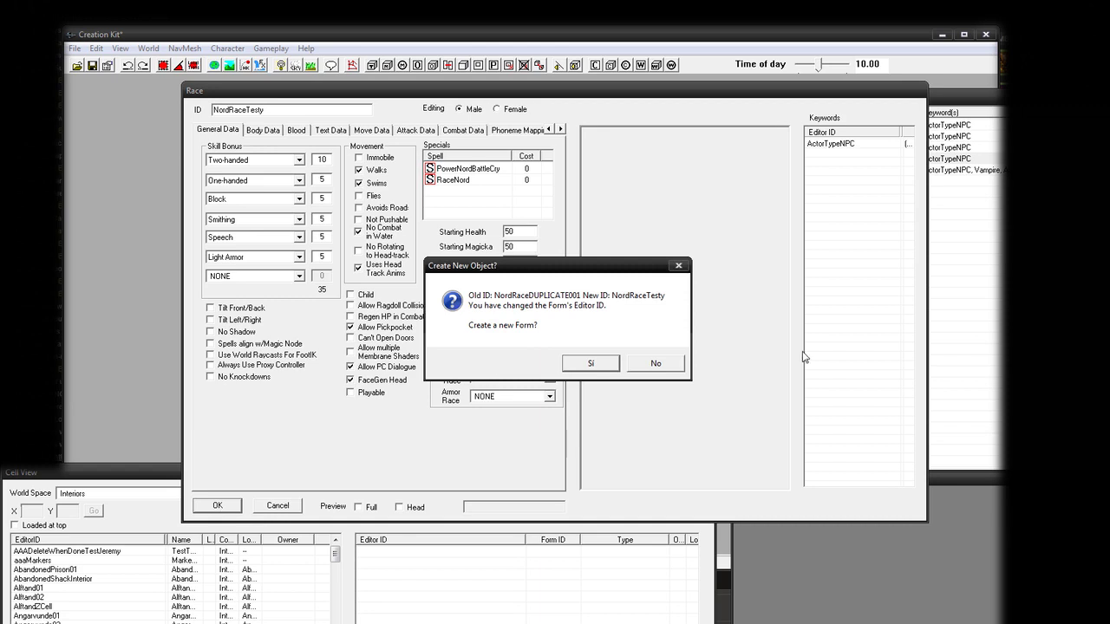
click(657, 364)
click(613, 364)
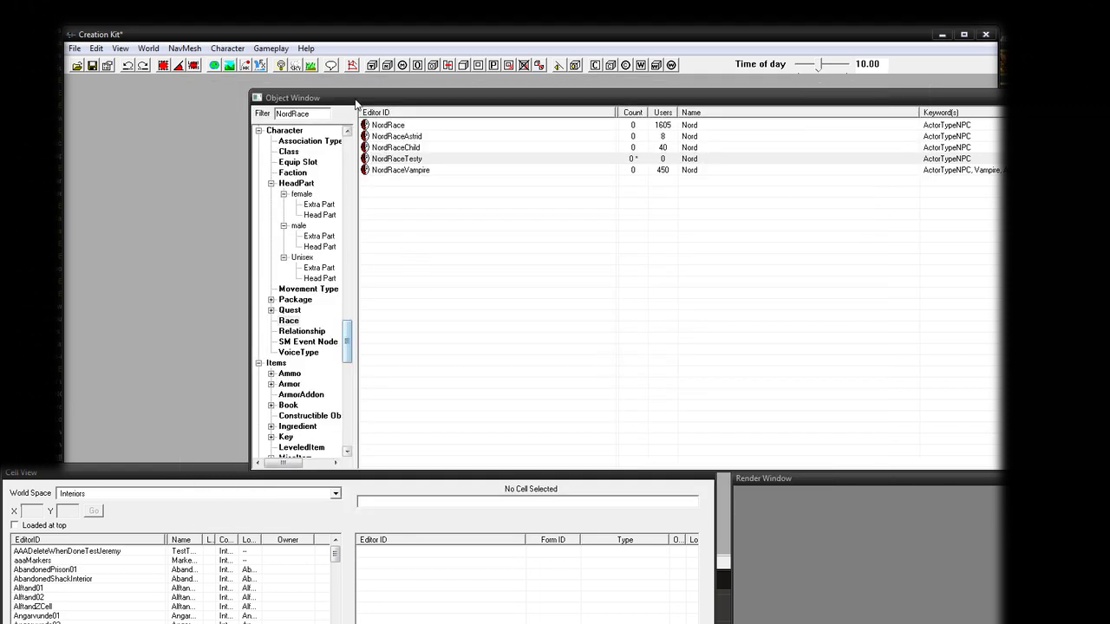
Step: Filter the ArmorAddon objects by NakedTorso and duplicate the NakedTorso entry
drag(355, 99, 283, 38)
scroll(275, 290, down, 4)
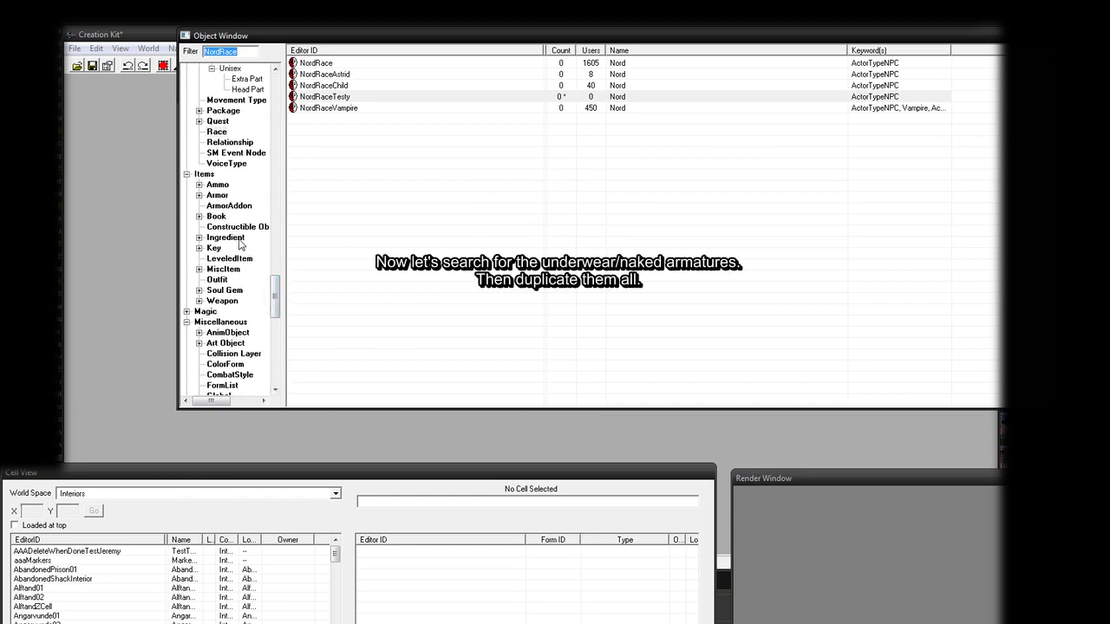
click(231, 207)
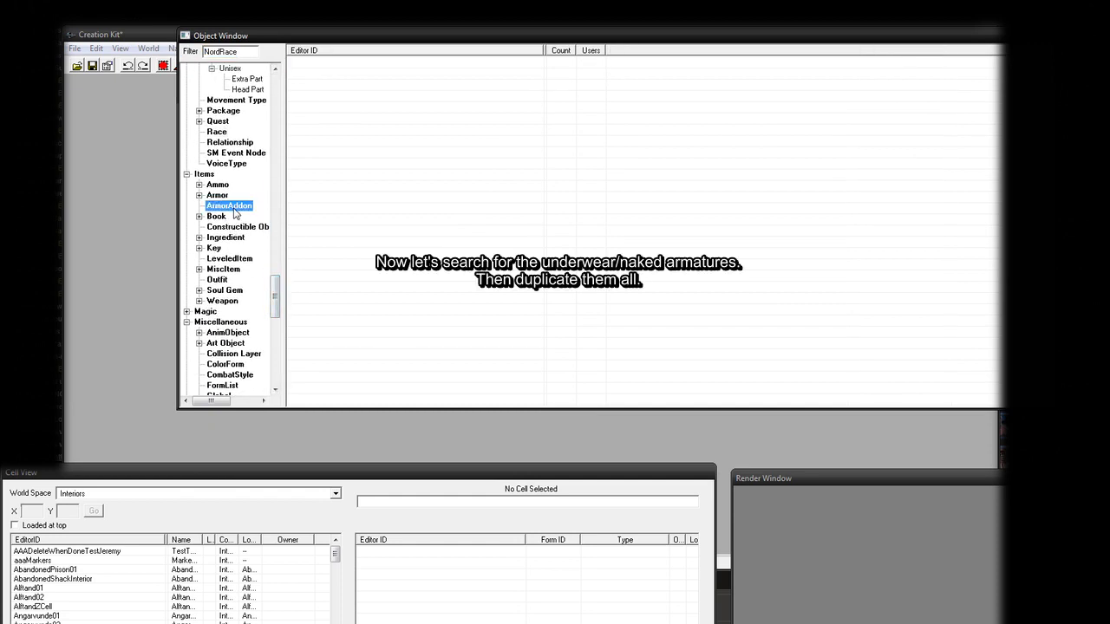
double_click(236, 53)
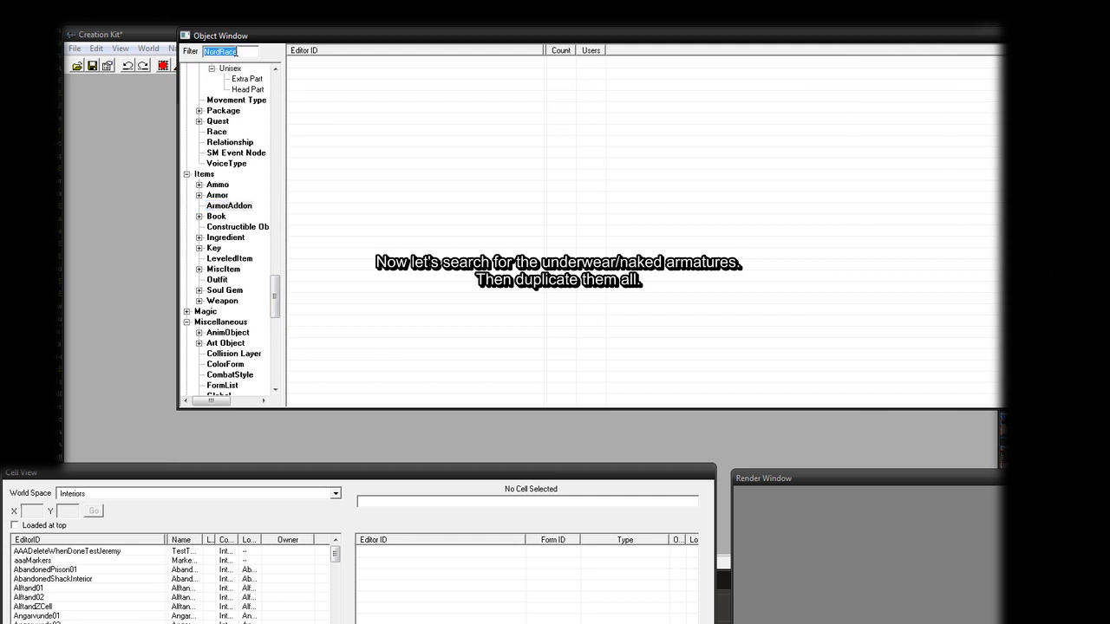
text(NakedTorso)
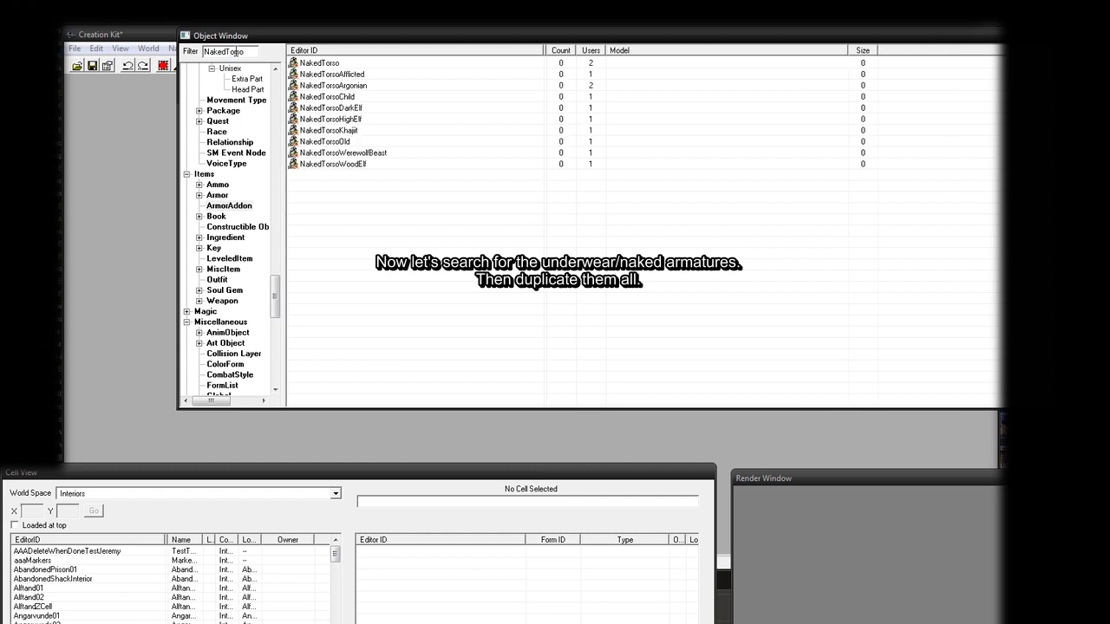
right_click(342, 66)
click(401, 102)
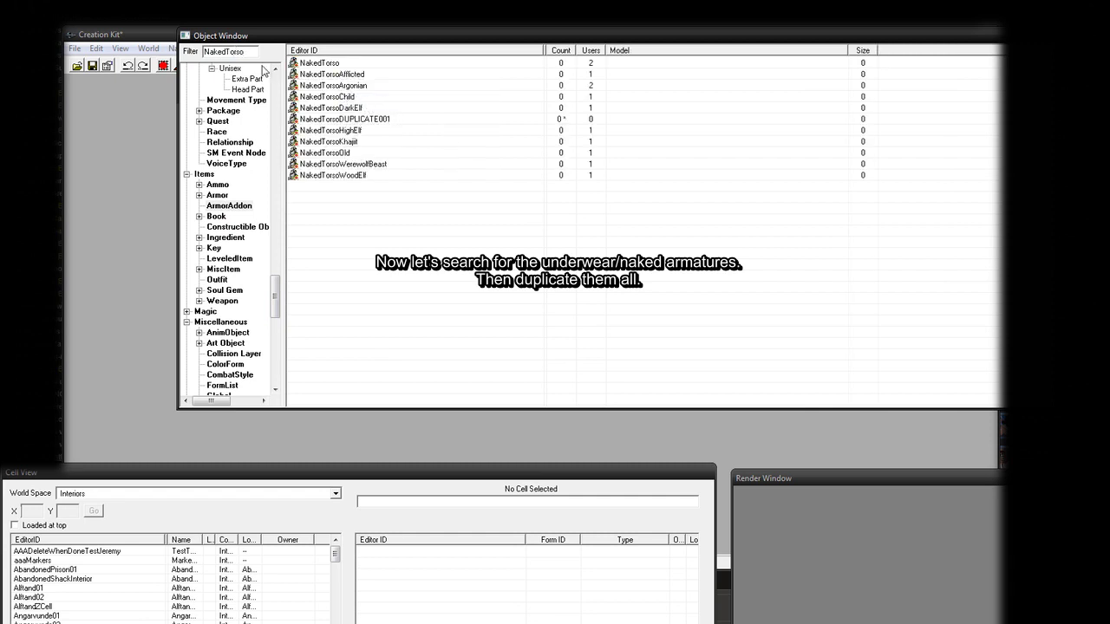
Step: Filter the armor addons by NakedFeet and duplicate the NakedFeet entry
drag(227, 52, 245, 52)
text(Feet)
right_click(332, 68)
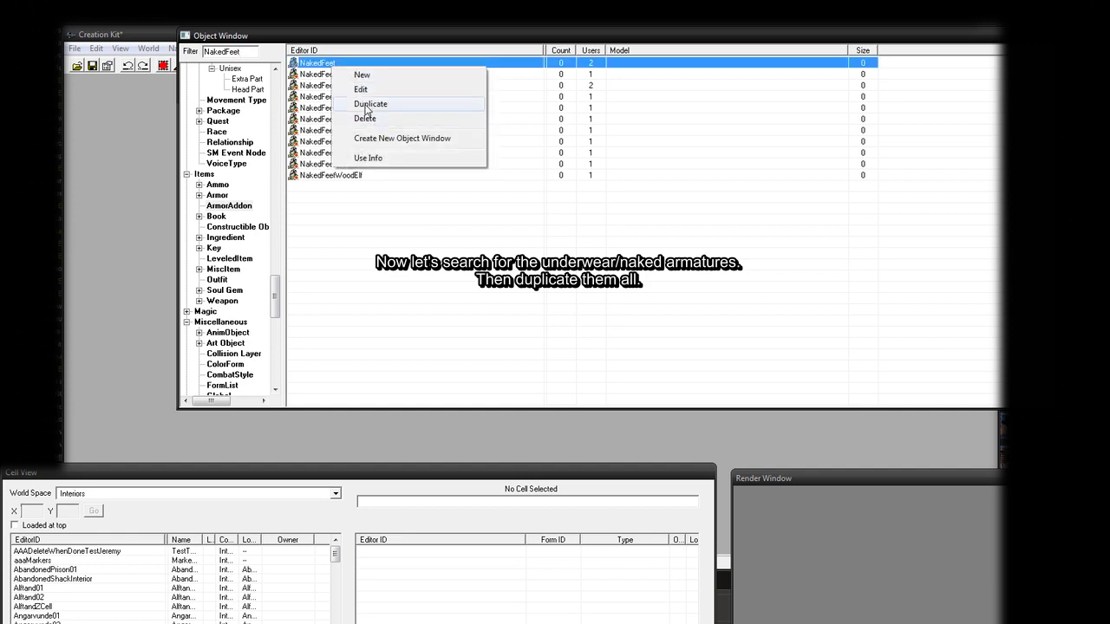
click(373, 104)
Step: Filter the armor addons by NakedHands and duplicate the NakedHands entry
drag(227, 52, 245, 52)
text(Hands)
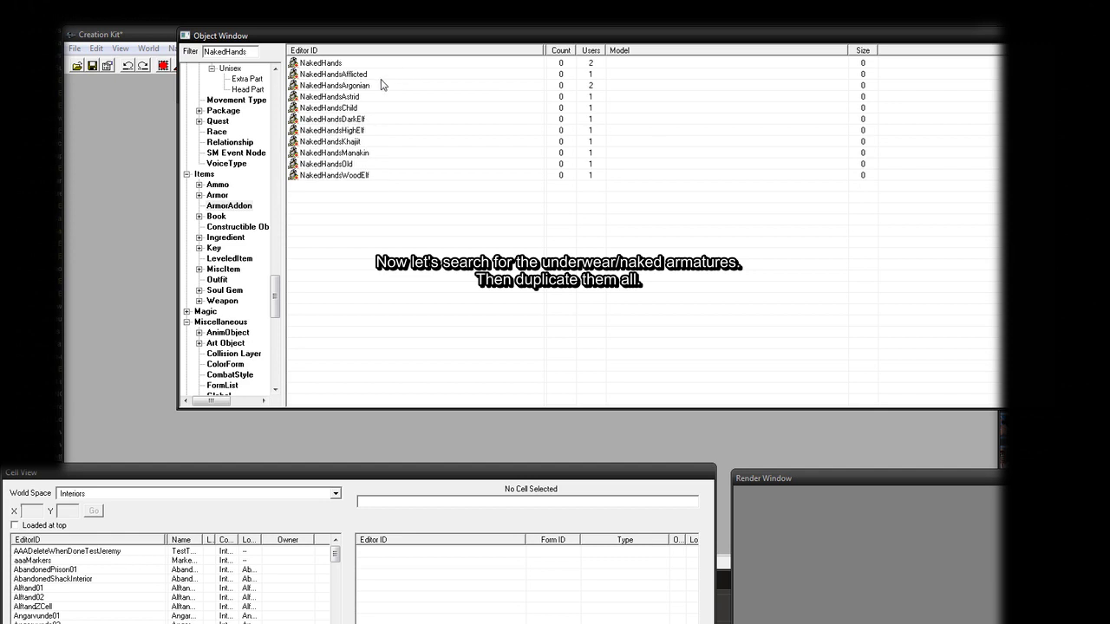
right_click(335, 63)
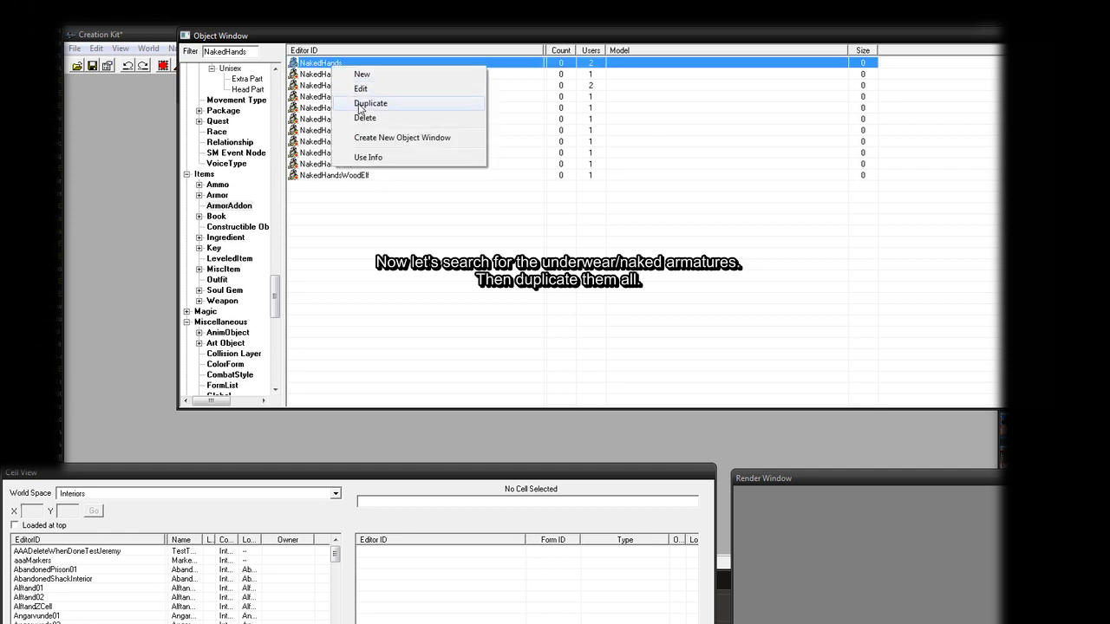
click(349, 104)
Step: Filter the armor addons by DUPLIC and rename the duplicated feet addon to NakedFeetTesty without creating a new form
double_click(224, 52)
text(DUPLIC)
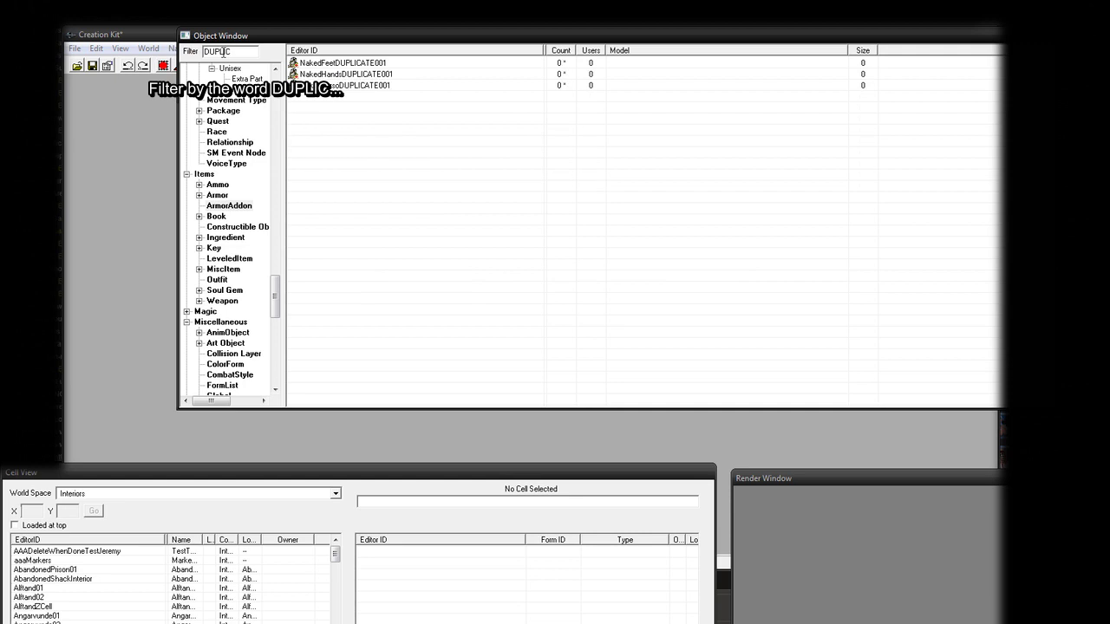
double_click(326, 64)
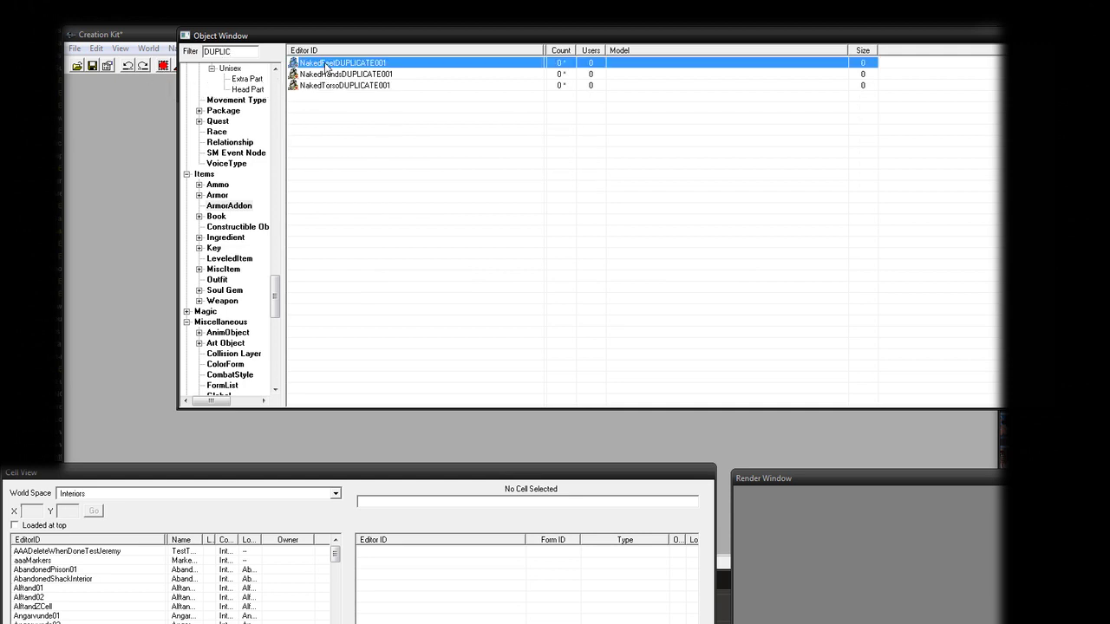
drag(431, 111, 523, 125)
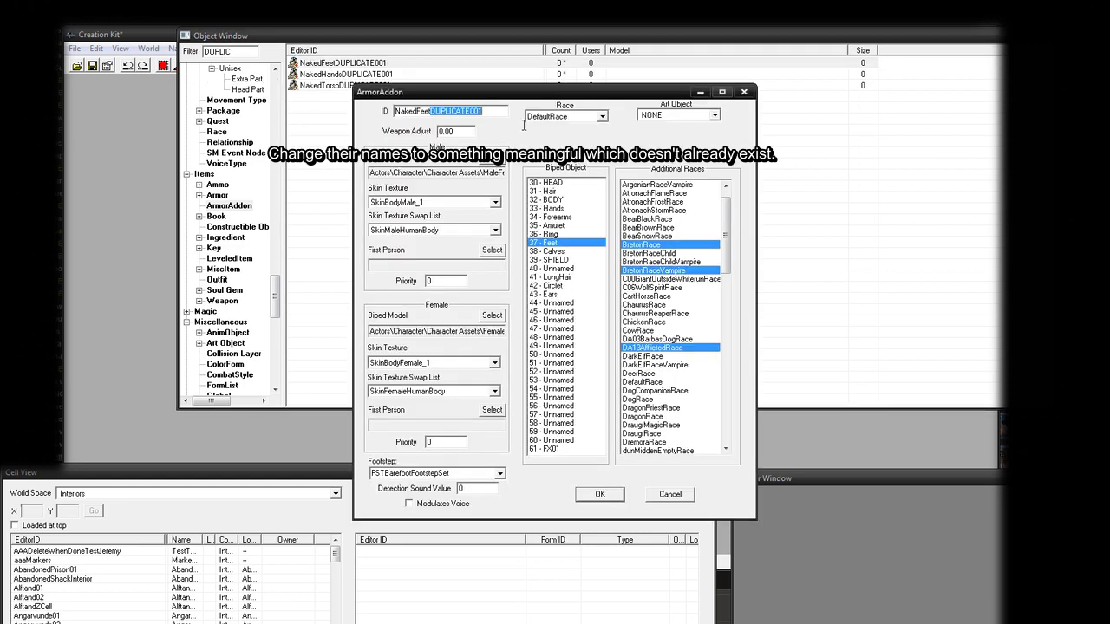
text(Testy)
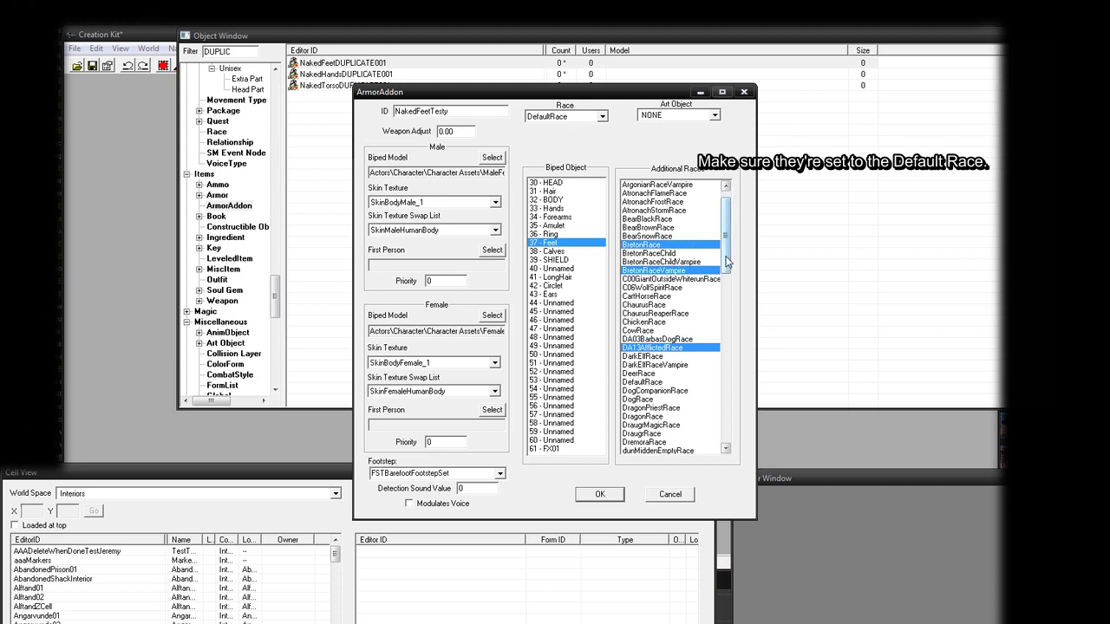
mouse_move(726, 263)
mouse_down()
mouse_move(718, 393)
mouse_move(723, 252)
mouse_up()
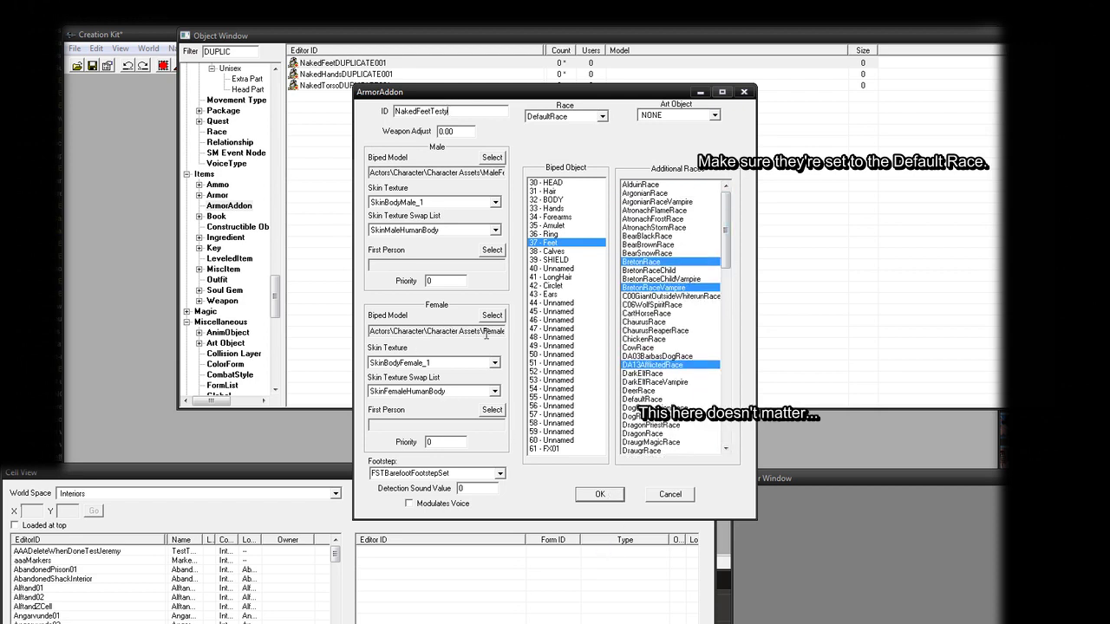
click(606, 497)
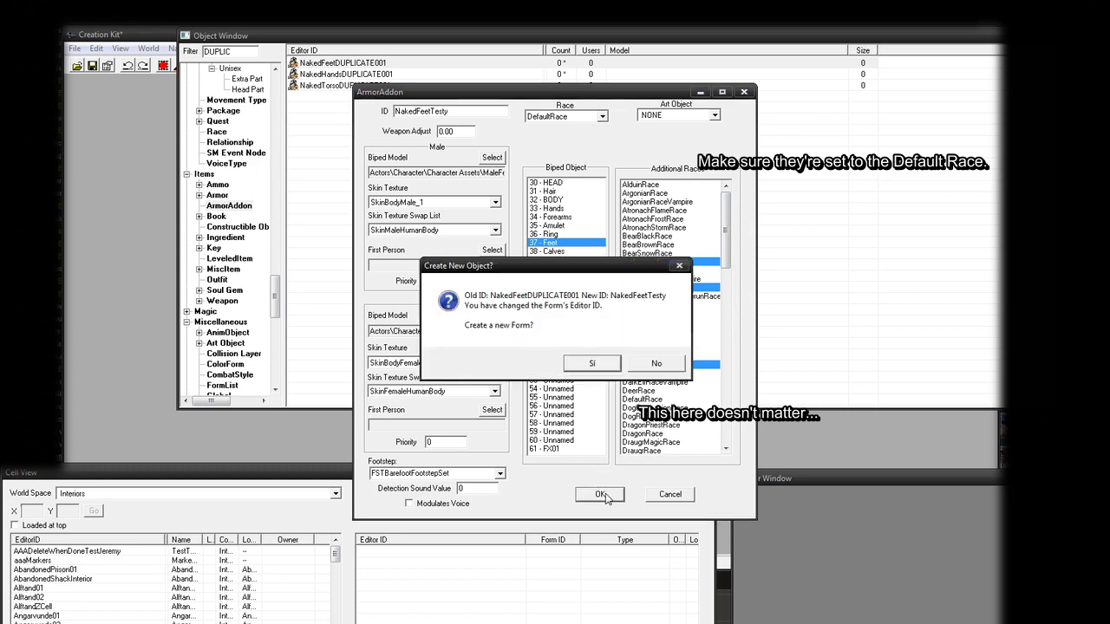
click(657, 364)
click(600, 354)
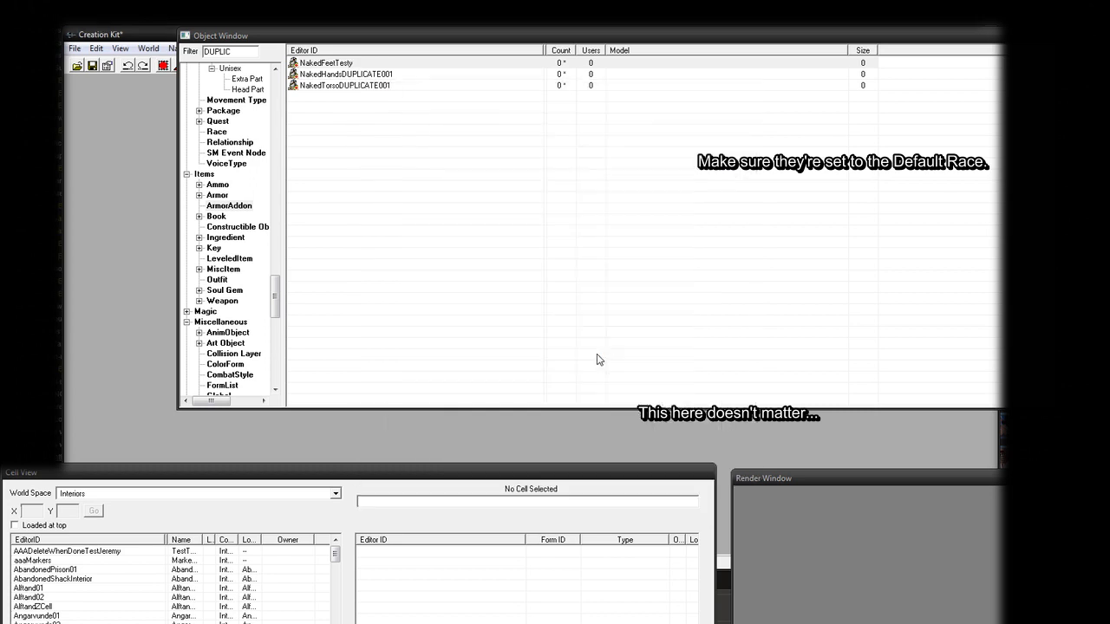
Step: Rename the duplicated hands armor addon to NakedHandsTesty without creating a new form
double_click(342, 75)
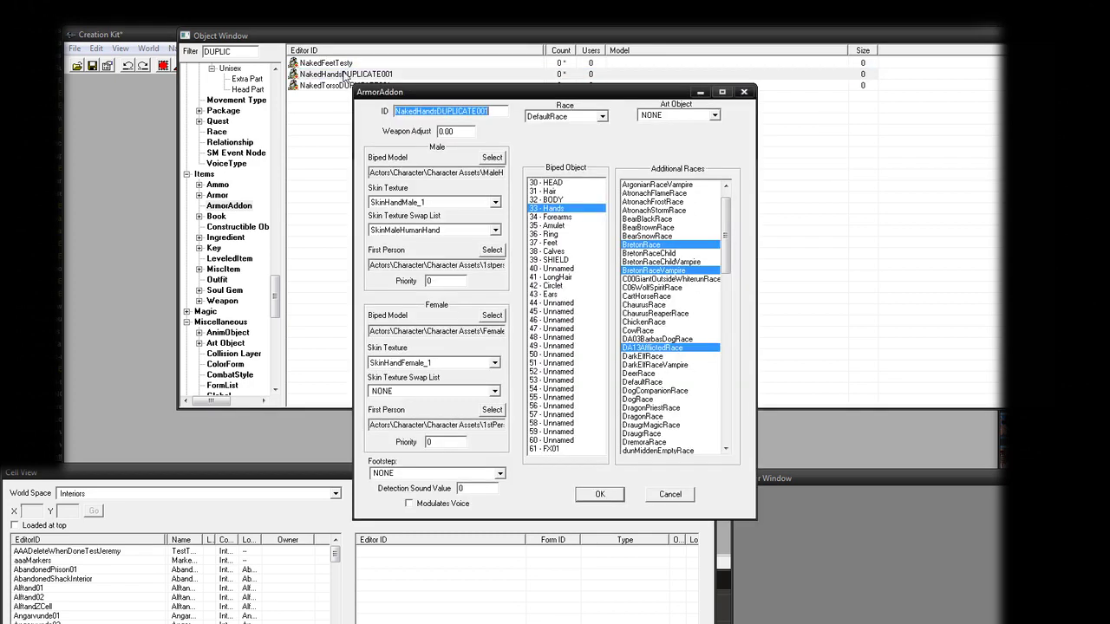
click(437, 112)
key(shift+End)
text(Te)
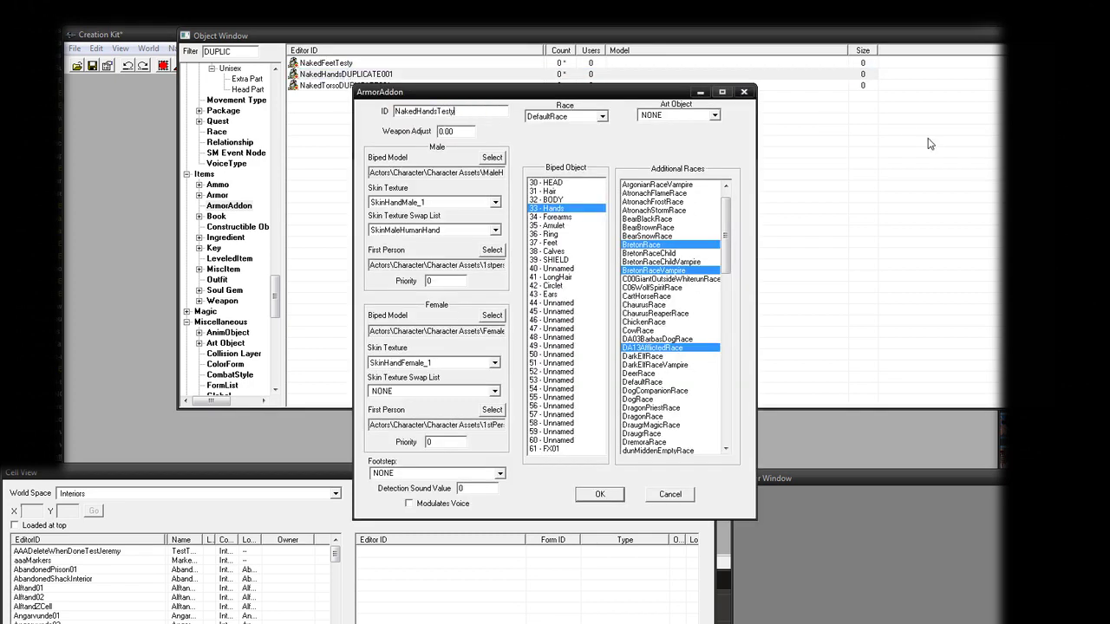
click(607, 501)
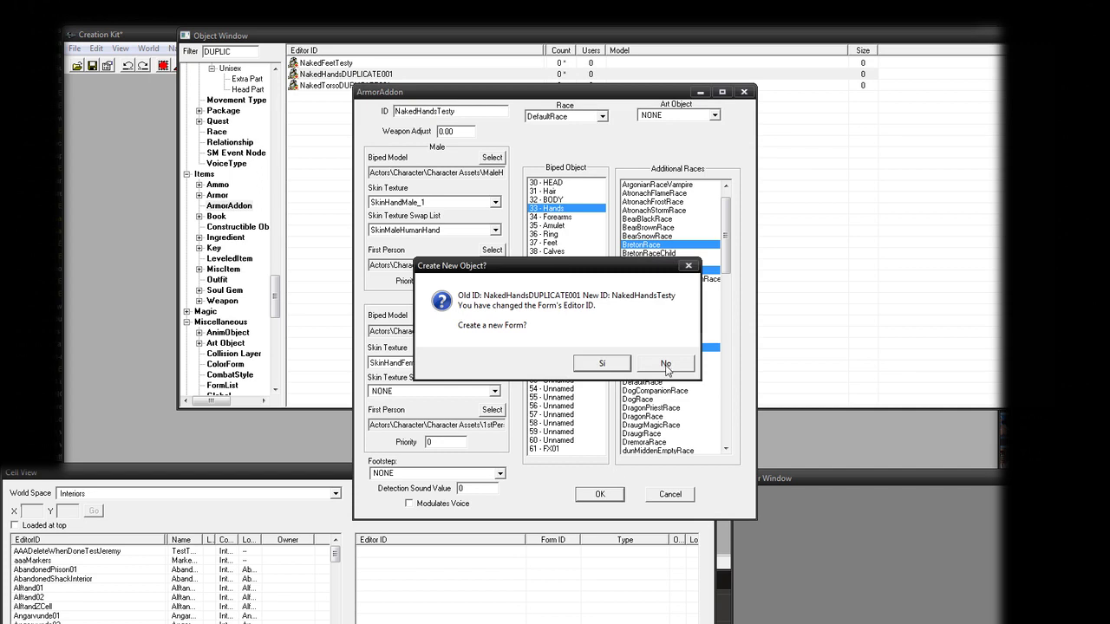
click(666, 368)
click(620, 356)
Step: Rename the duplicated torso armor addon to NakedTorsoTesty without creating a new form
click(389, 86)
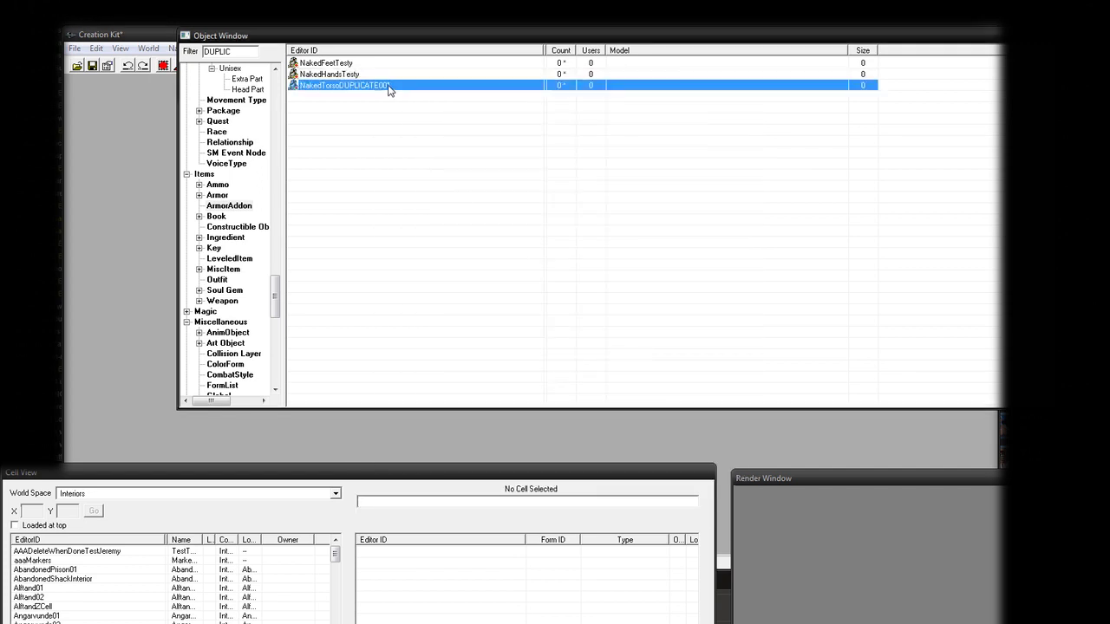
double_click(388, 87)
drag(435, 111, 922, 148)
text(Testy)
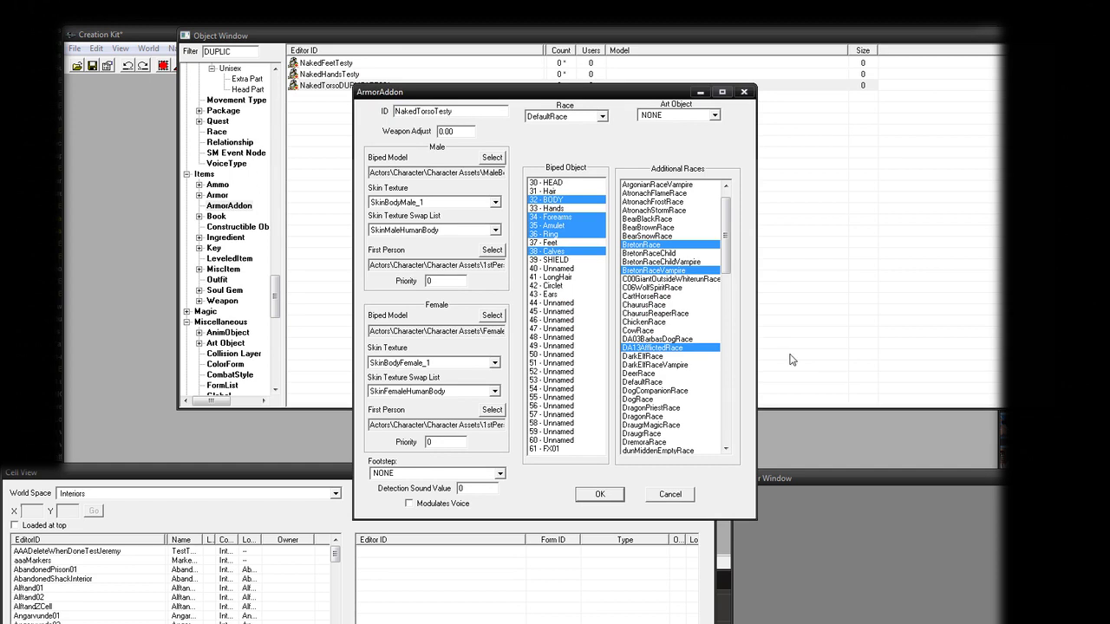
click(600, 496)
click(651, 364)
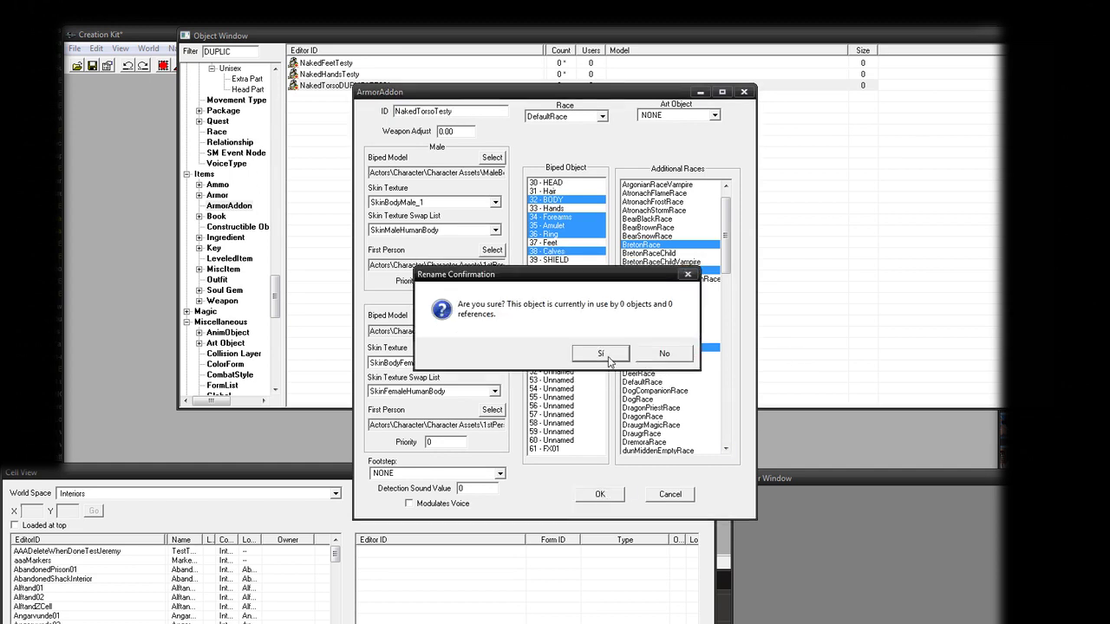
click(609, 361)
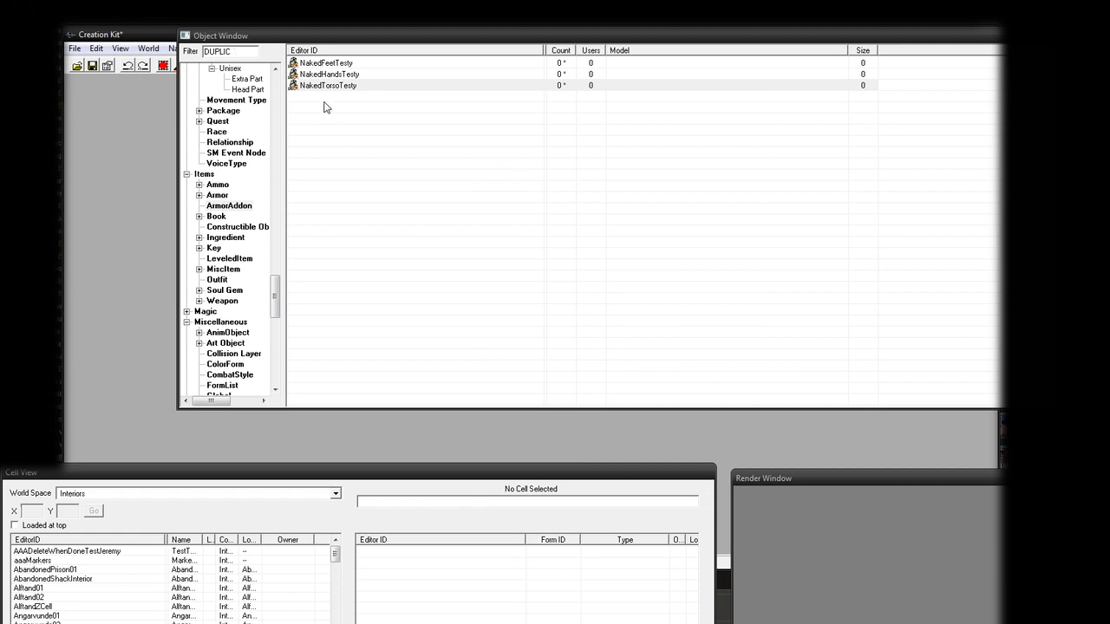
Step: Show the texture sets in the object list and filter them by skinbodyfemale
drag(275, 292, 276, 320)
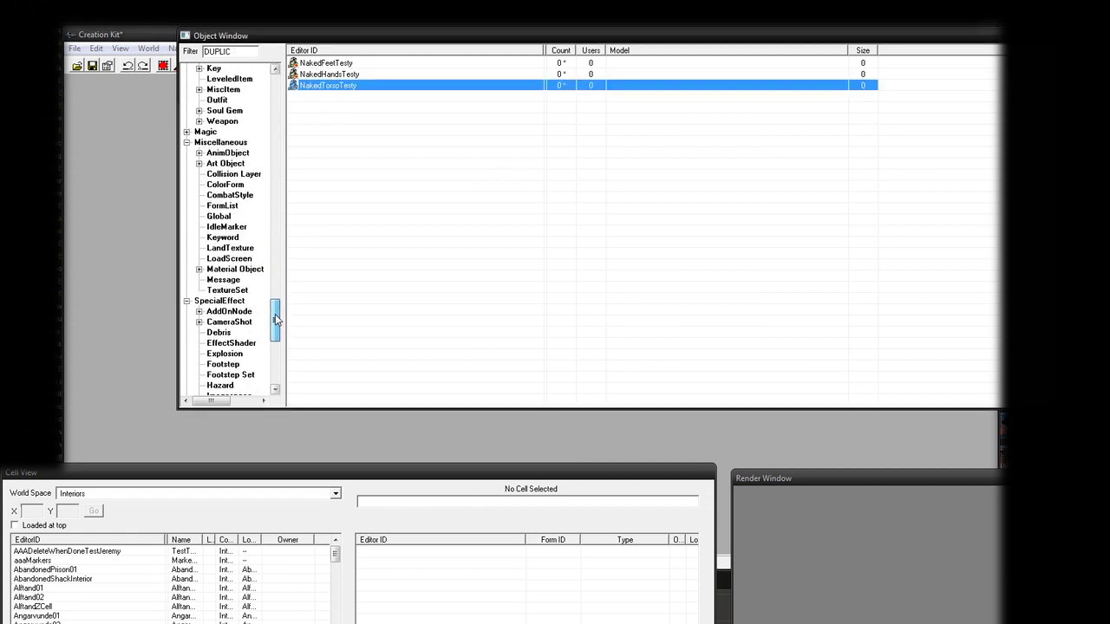
click(227, 290)
click(238, 51)
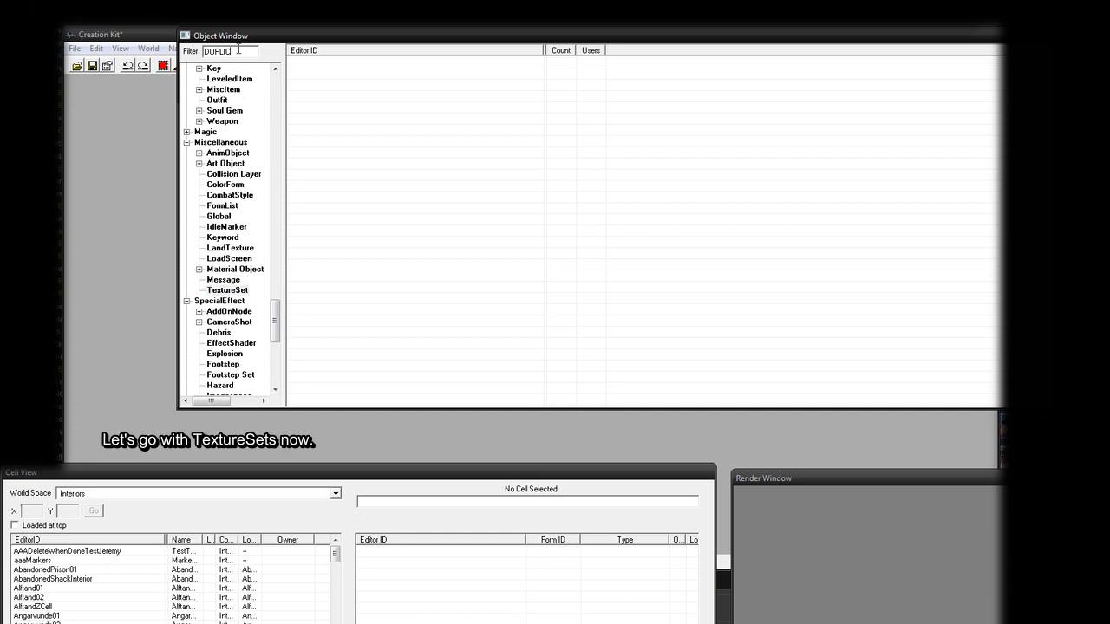
double_click(238, 50)
text(skin)
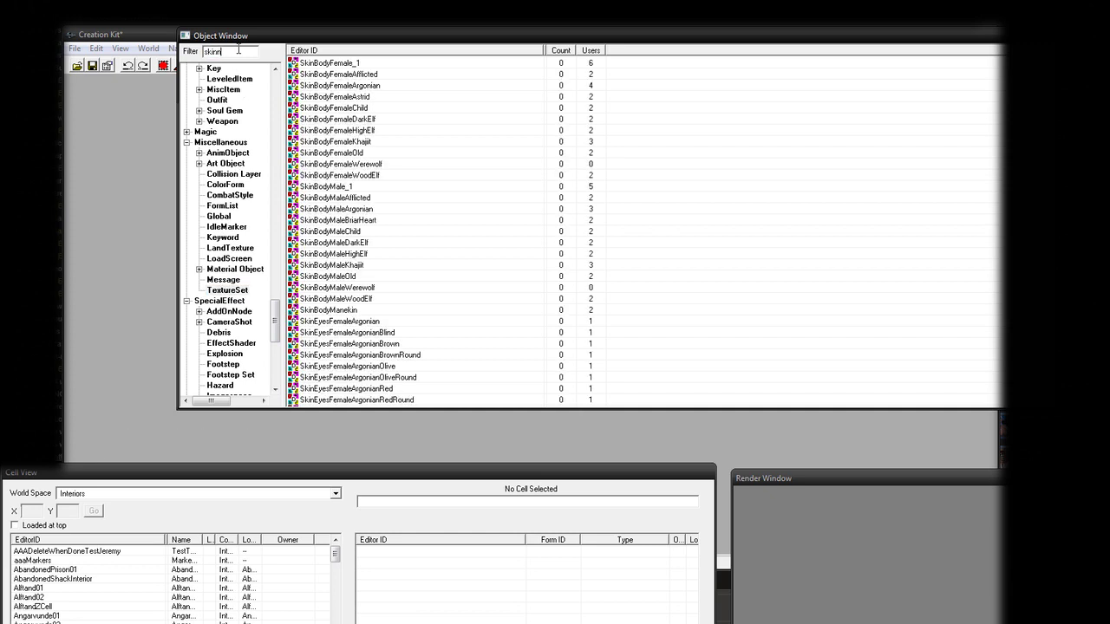
text(bodyfemale)
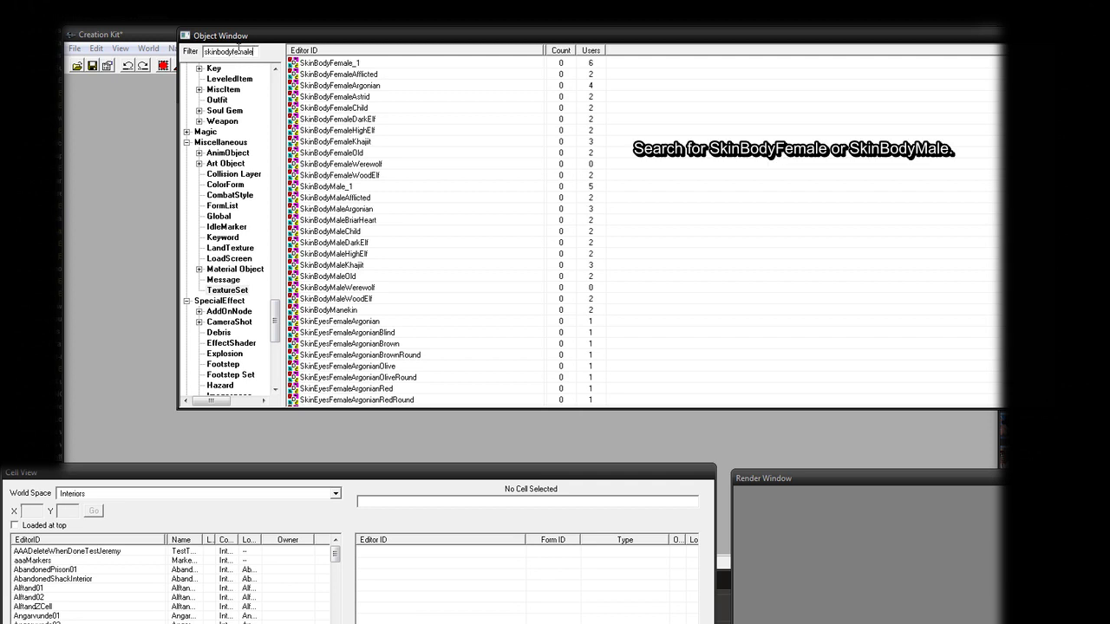
right_click(238, 45)
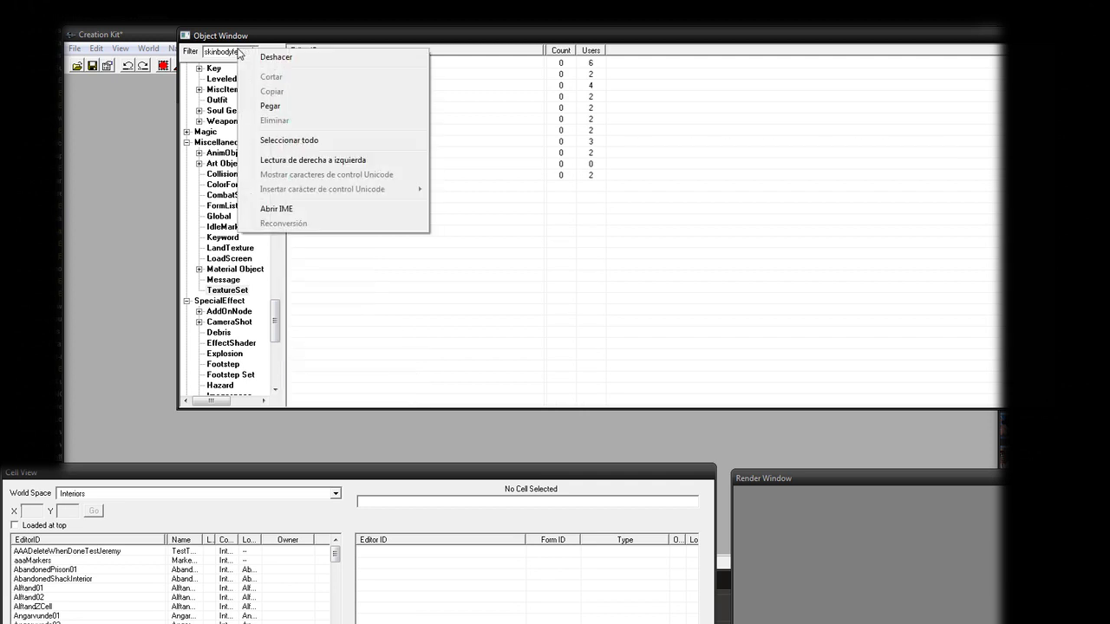
click(389, 40)
Step: Duplicate the SkinBodyFemale_1 texture set and enter SkinBodyFemaleTesty as the duplicate's ID
right_click(327, 63)
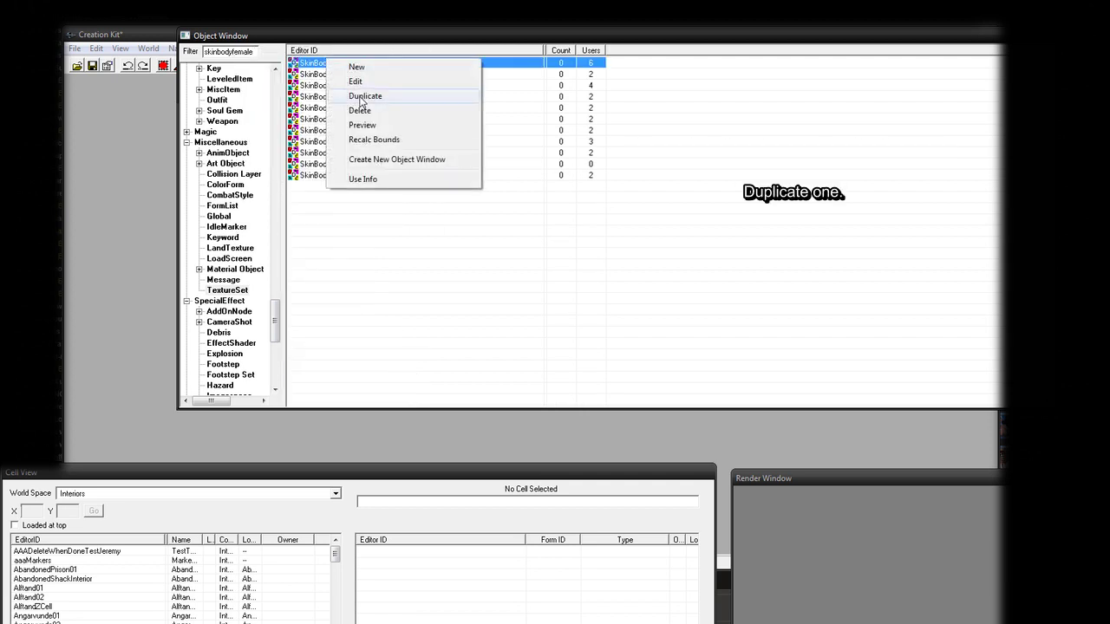
click(362, 96)
click(353, 75)
double_click(352, 76)
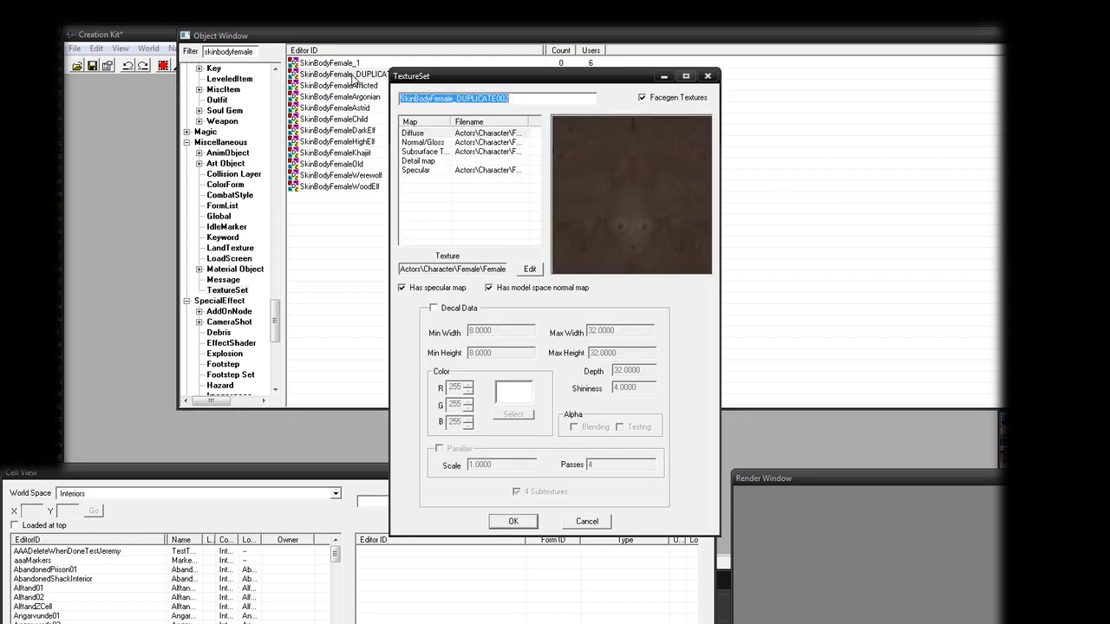
drag(452, 98, 532, 114)
text(Te)
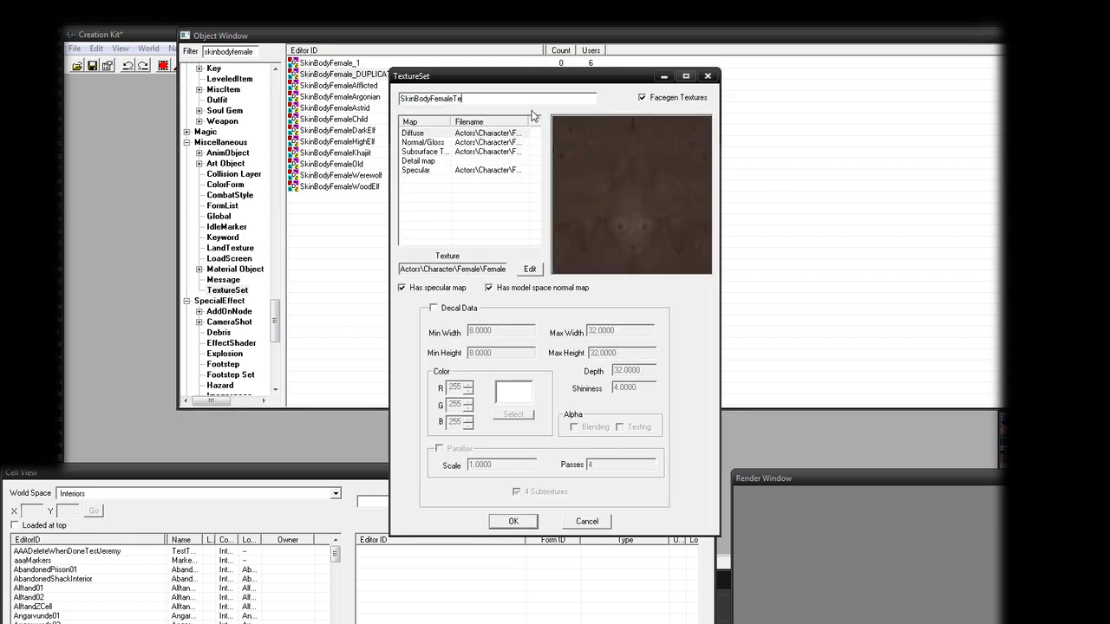
text(sty)
Step: Set the body texture set's diffuse map to femalebody_1.dds from the character\Enhanced\Female folder
click(468, 135)
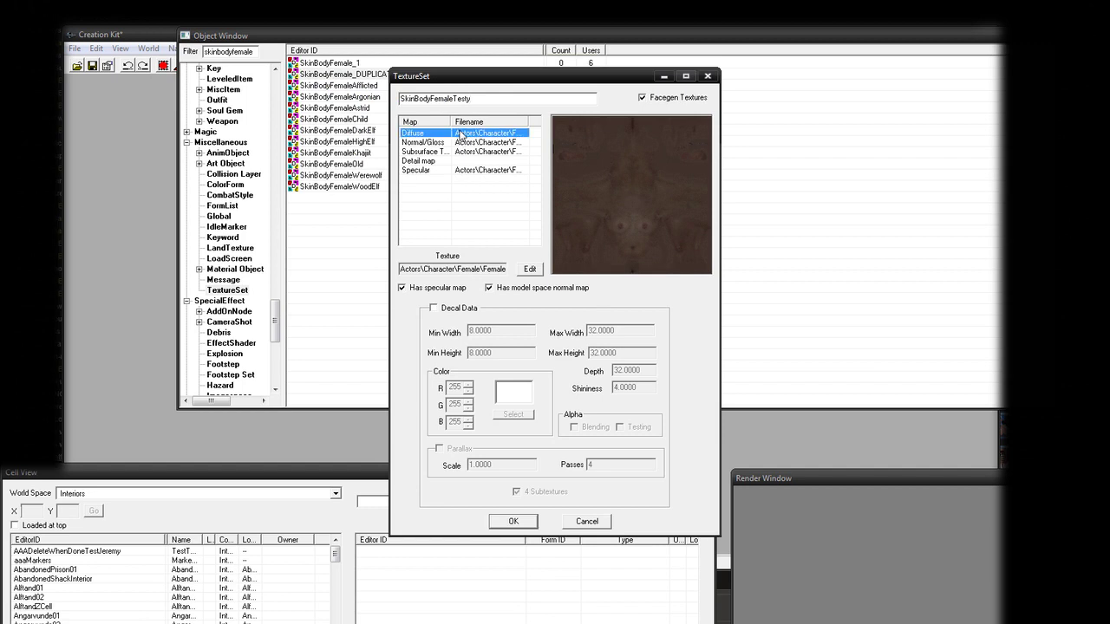
click(528, 270)
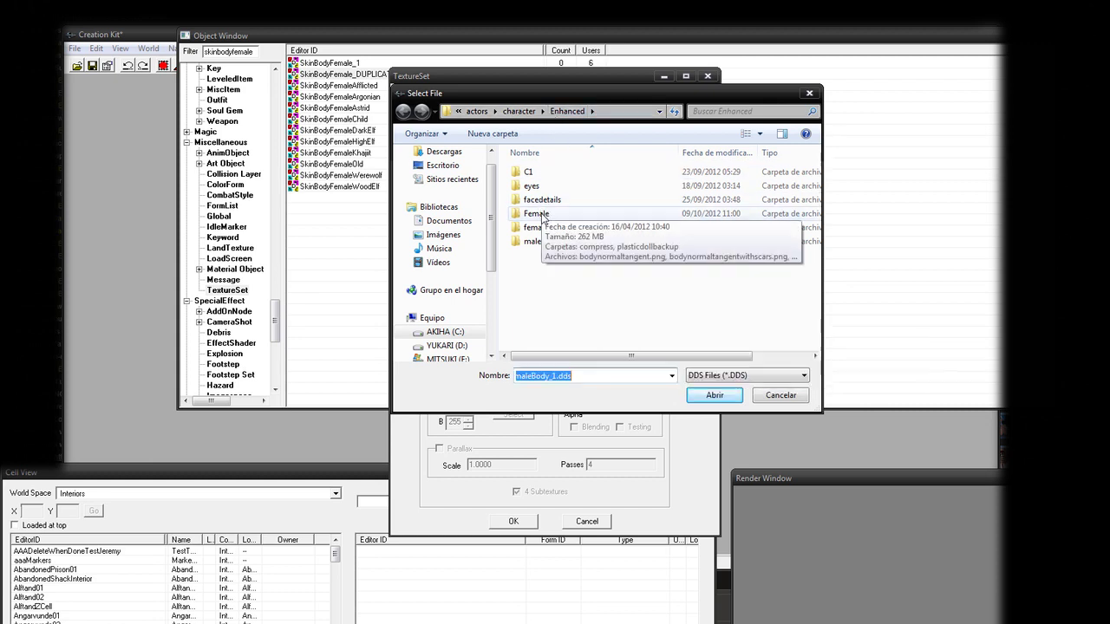
double_click(535, 214)
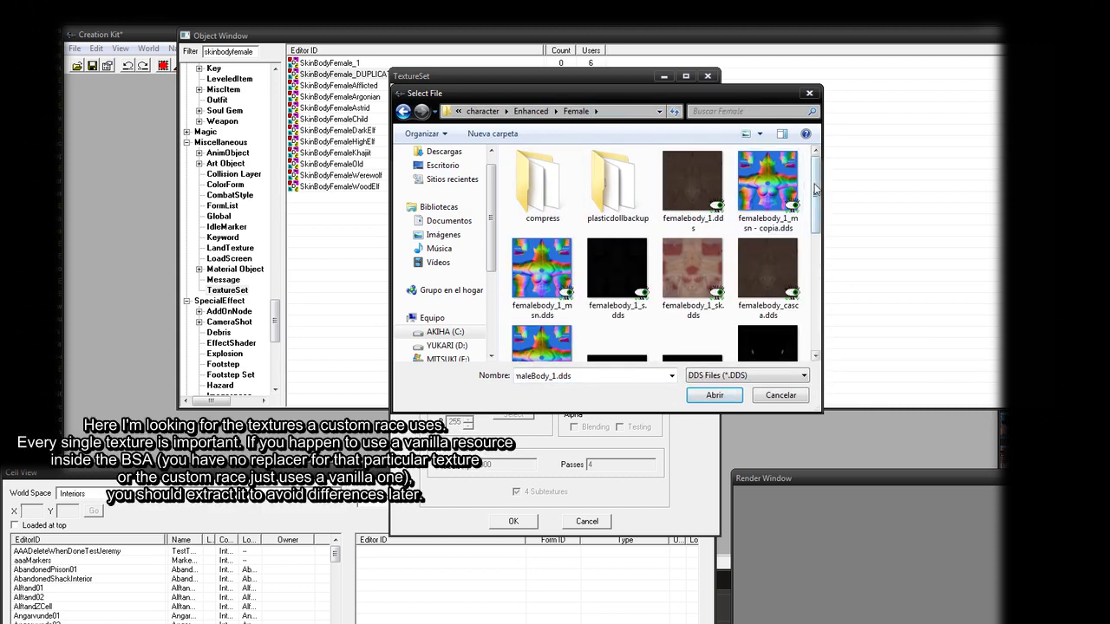
drag(673, 98, 757, 432)
key(Escape)
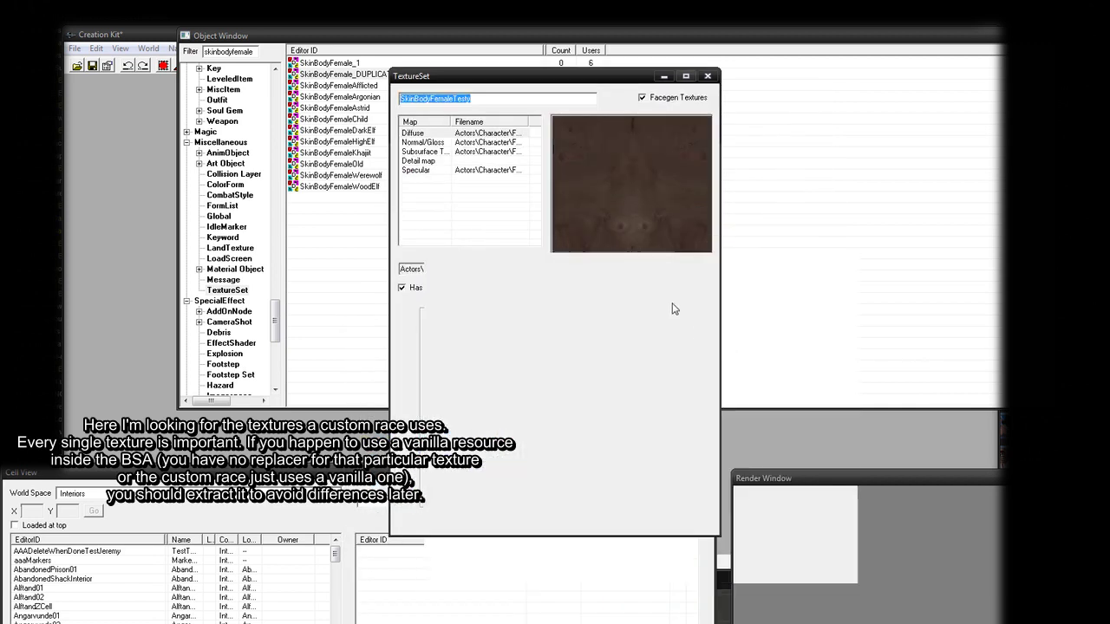
Step: Set the body texture set's normal map to femalebody_1_msn.dds and its subsurface map to femalebody_1_sk.dds from the Enhanced\Female folder
click(499, 142)
click(530, 269)
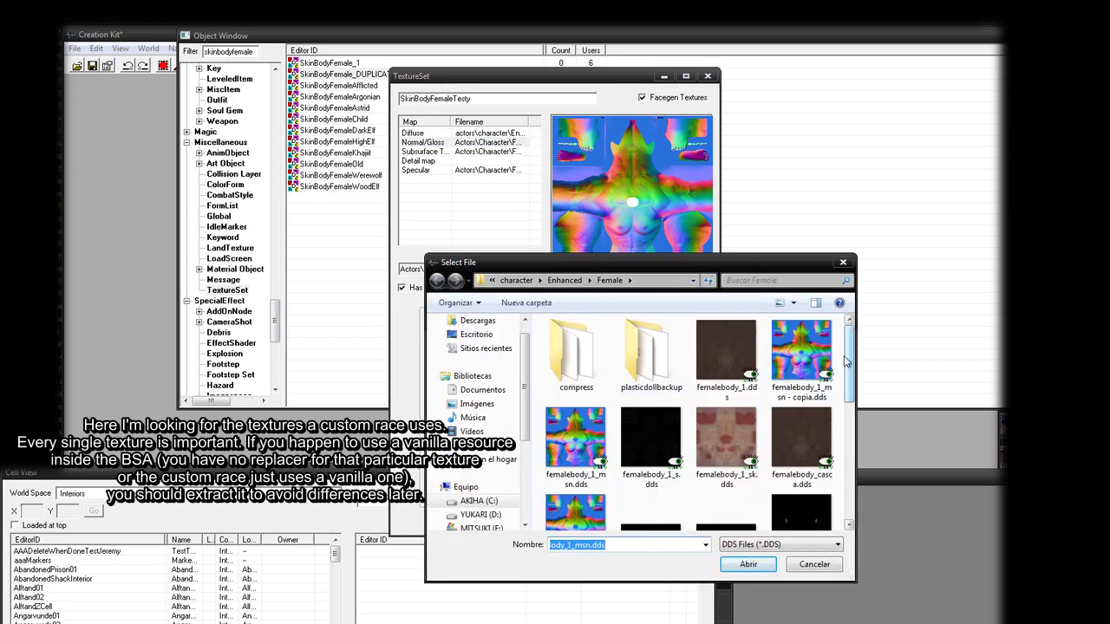
double_click(556, 441)
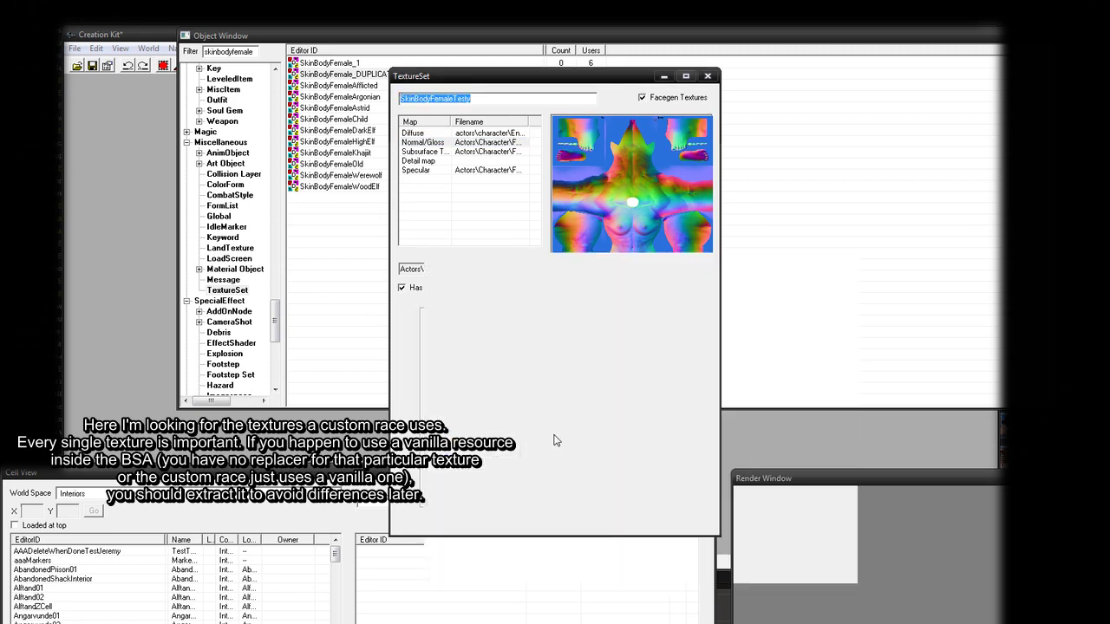
click(473, 152)
click(528, 270)
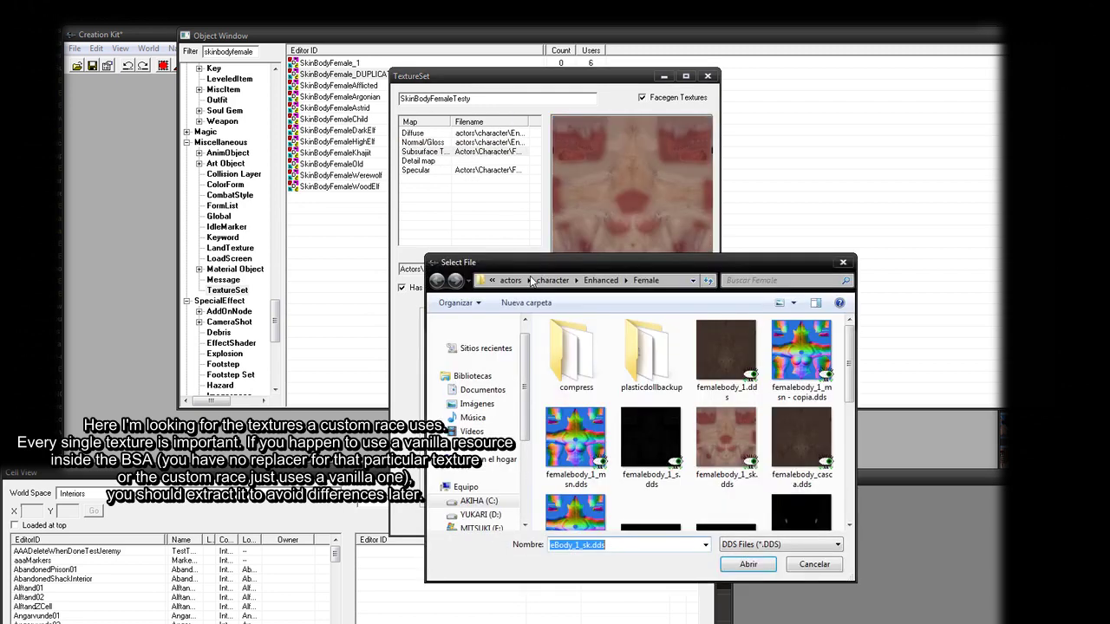
double_click(725, 447)
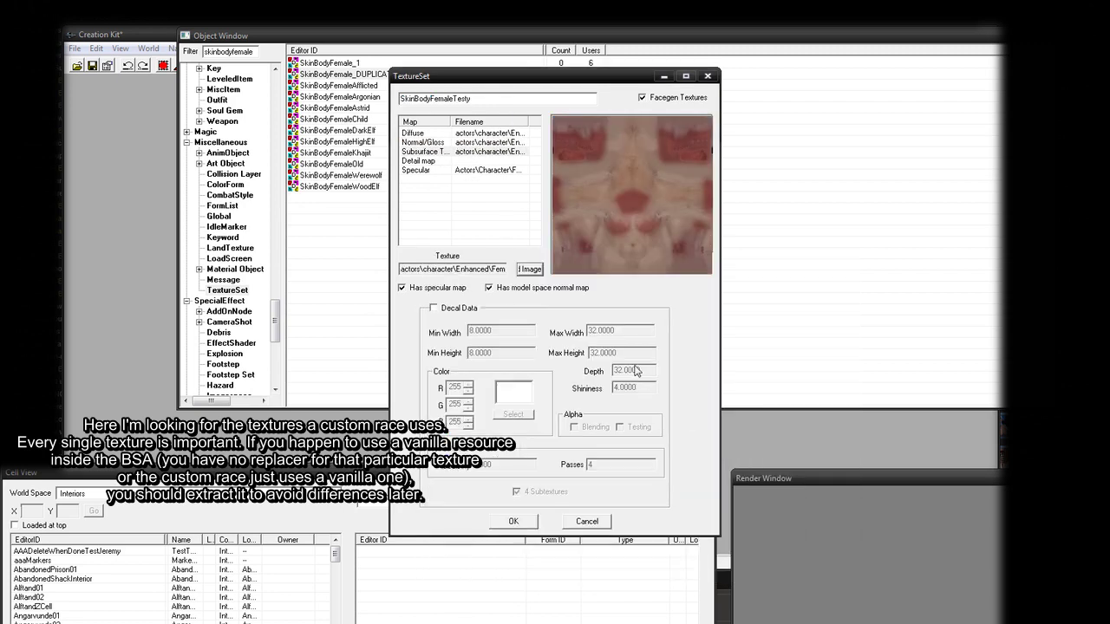
Step: Set the specular map to femalebody_1_s.dds and save the body texture set without creating a new form
click(435, 171)
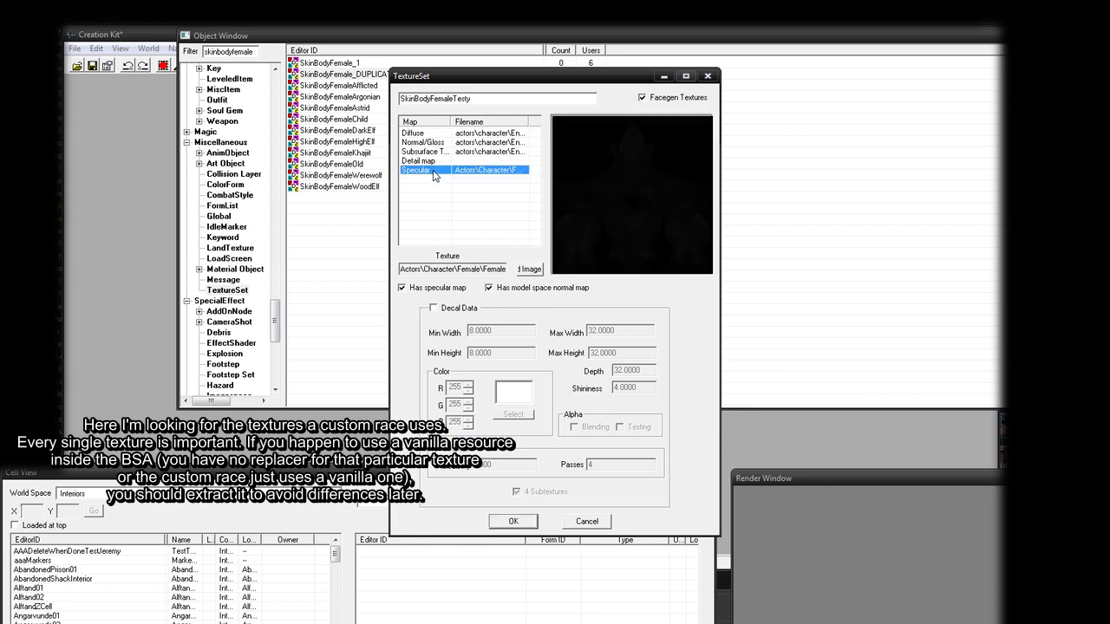
click(528, 269)
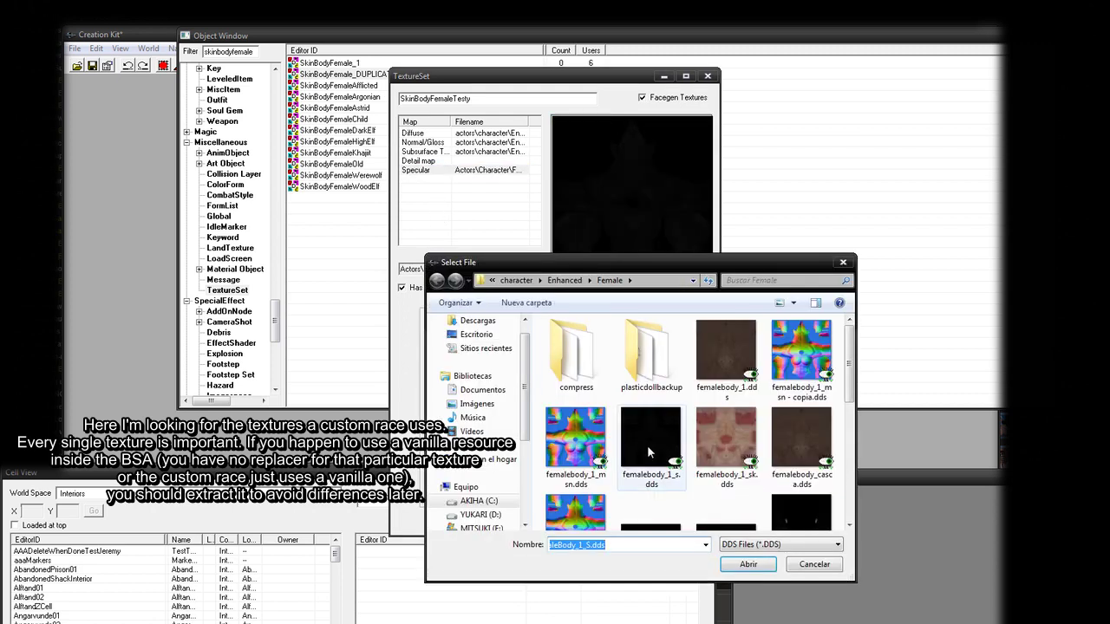
double_click(647, 445)
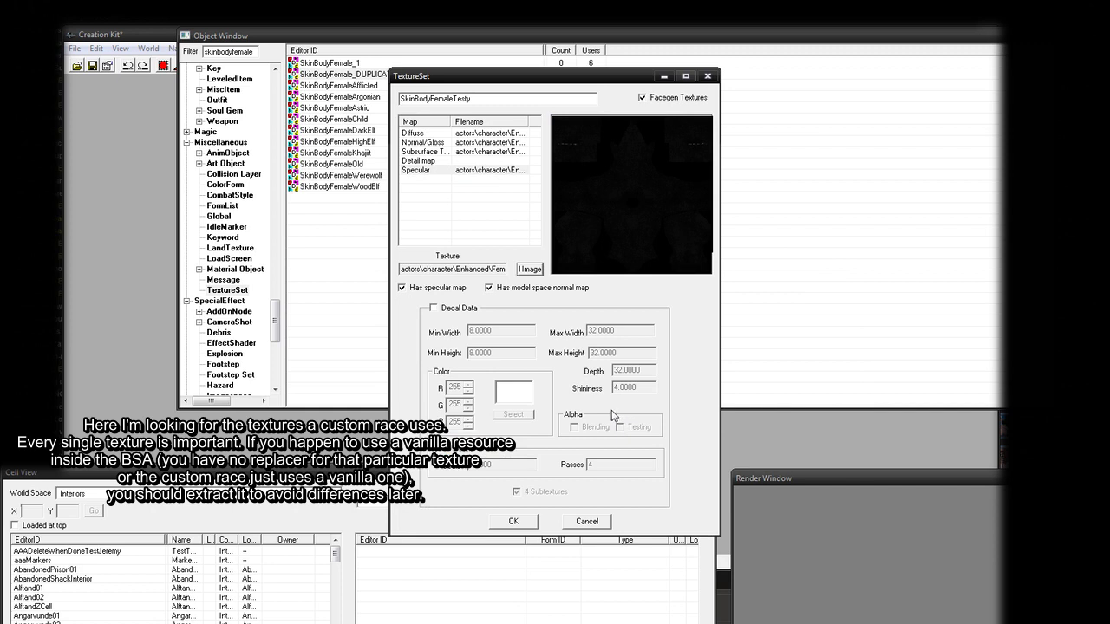
click(525, 523)
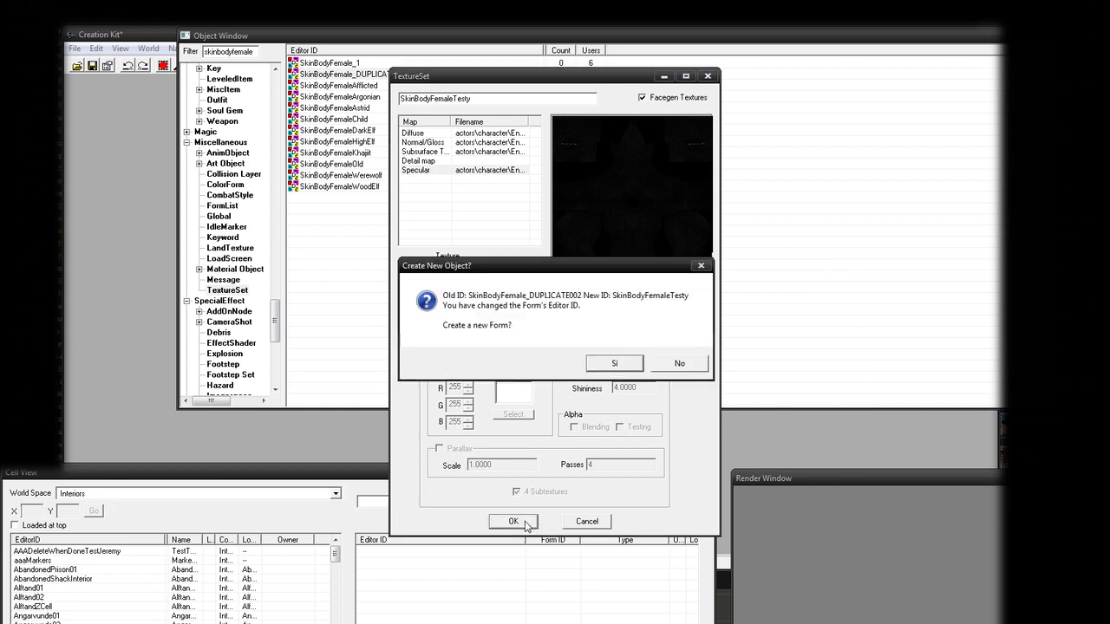
click(683, 367)
click(617, 356)
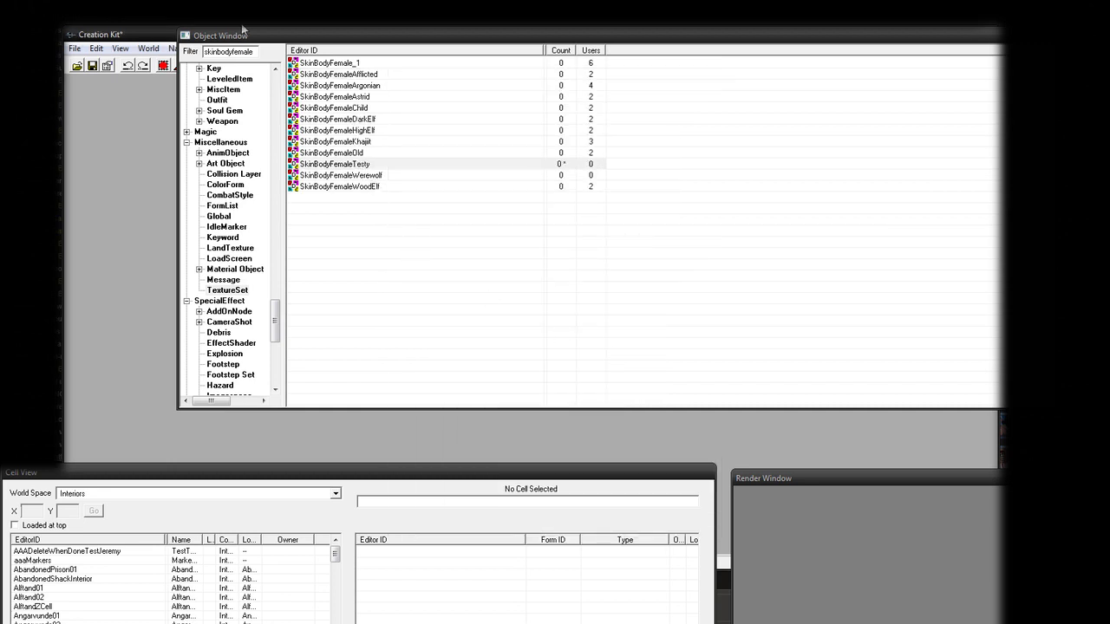
Step: Filter the texture sets by hand and duplicate SkinHandFemale_1
drag(220, 52, 354, 81)
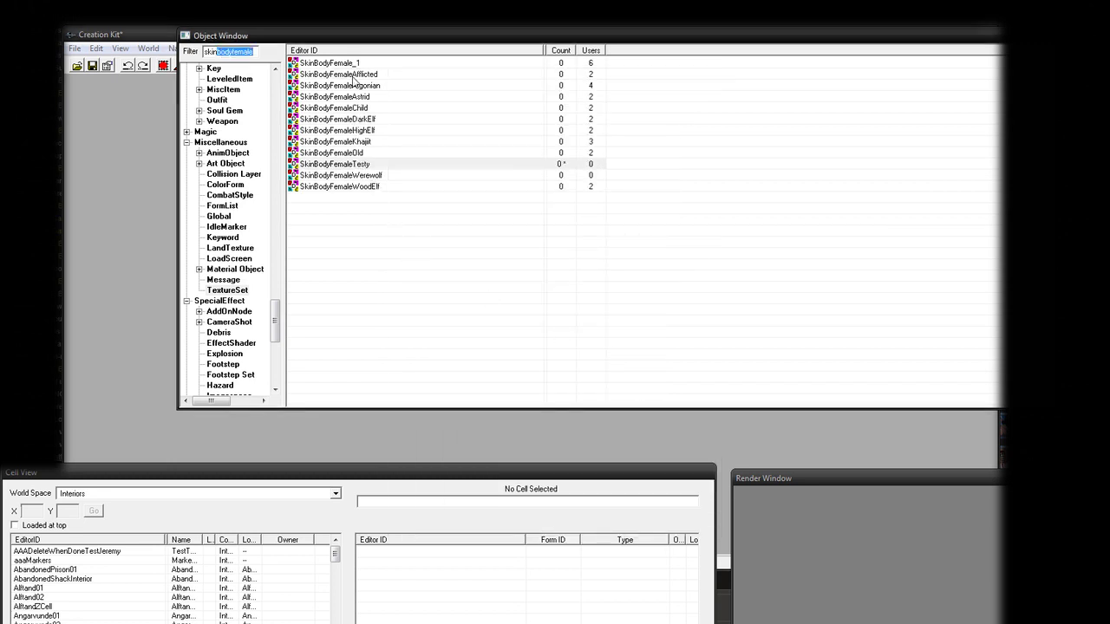
key(BackSpace)
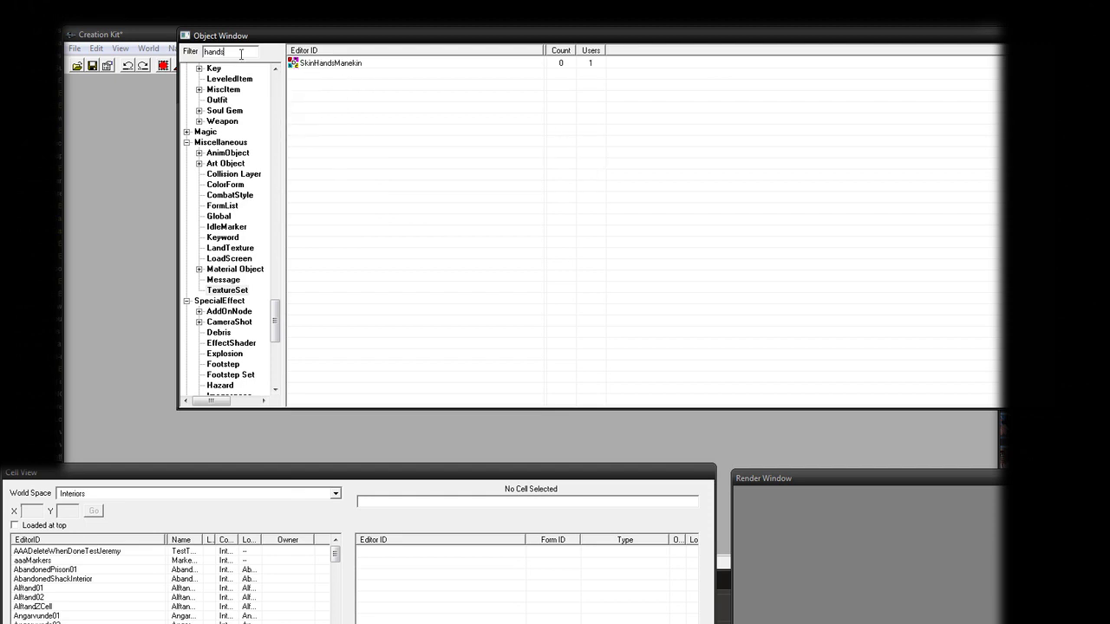
right_click(338, 68)
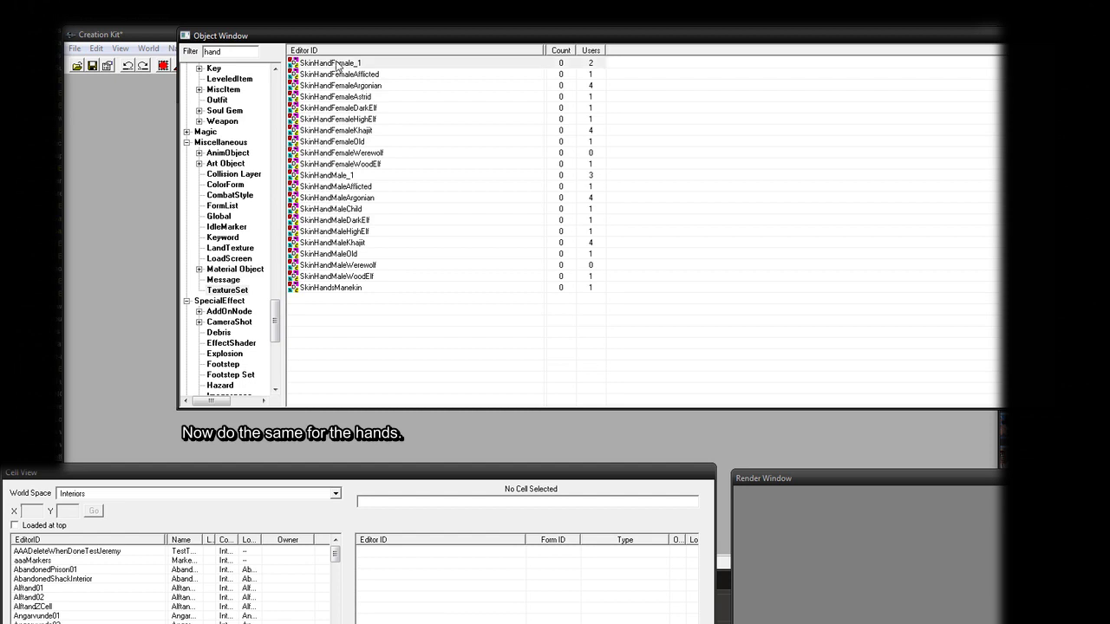
click(375, 98)
Step: Open the duplicated female hand texture set and change its ID to SkinHandFemaleTesty
double_click(357, 75)
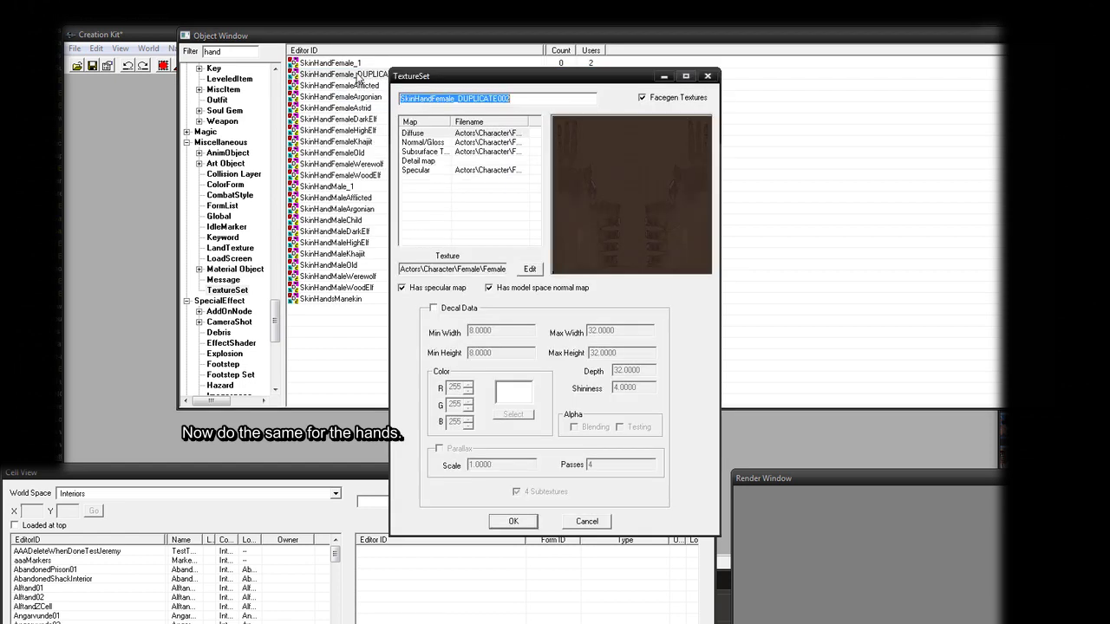
click(456, 98)
key(shift+End)
text(T)
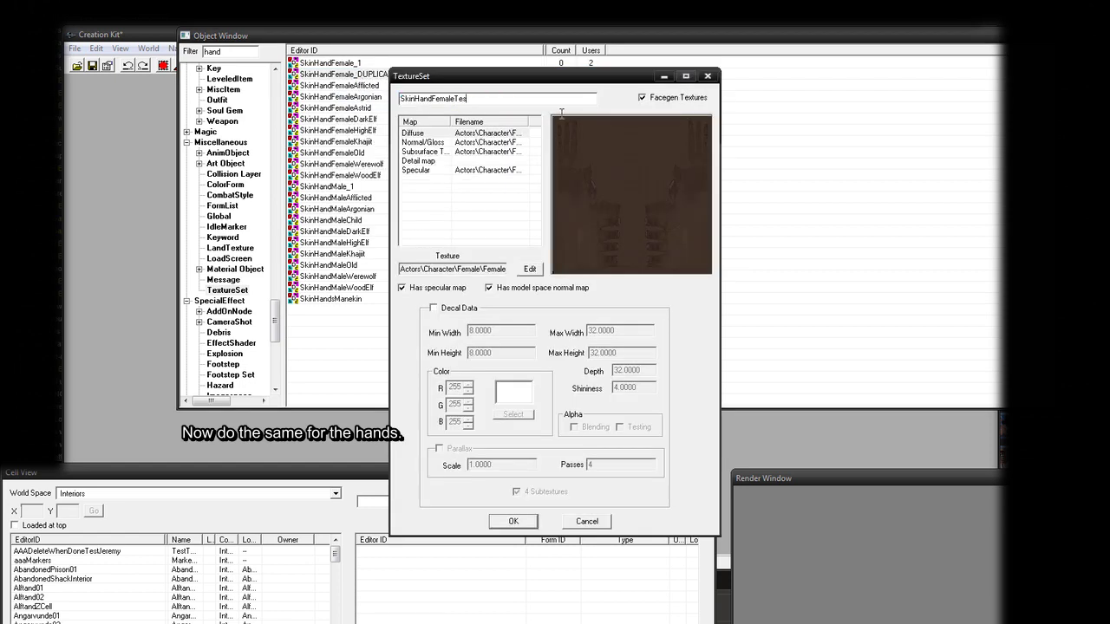
Step: Set the hand texture set's diffuse map to femalehands_1.dds from the Enhanced\Female folder
click(474, 133)
click(526, 270)
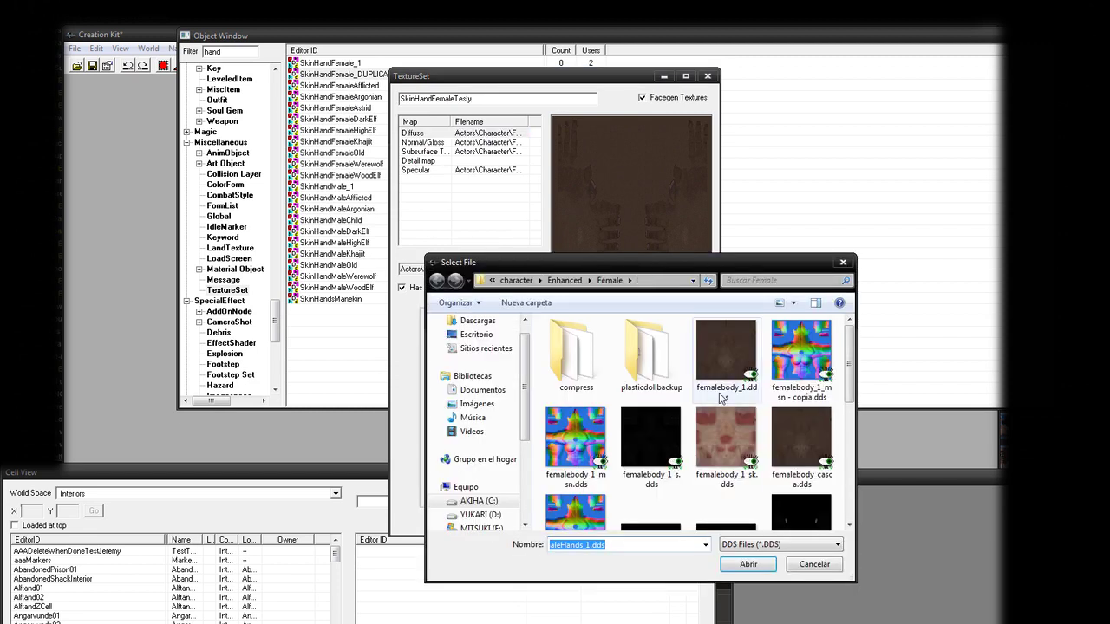
double_click(588, 529)
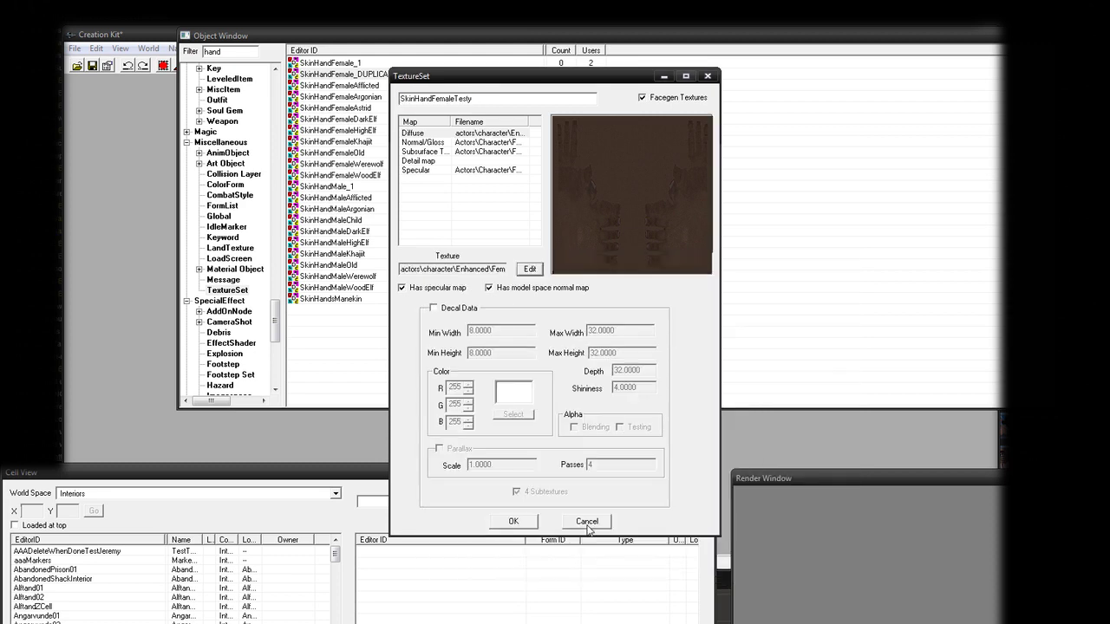
Step: Set the hand texture set's normal map to femalehands_1_msn.dds from the Enhanced\Female folder
click(456, 142)
click(522, 272)
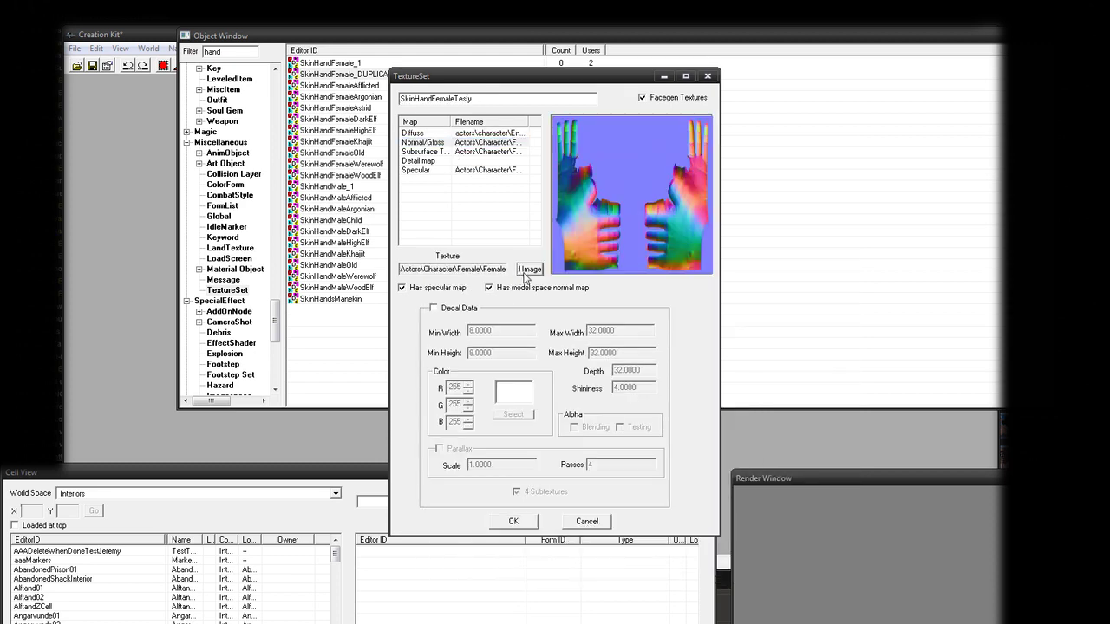
drag(839, 371, 839, 401)
scroll(839, 404, down, 3)
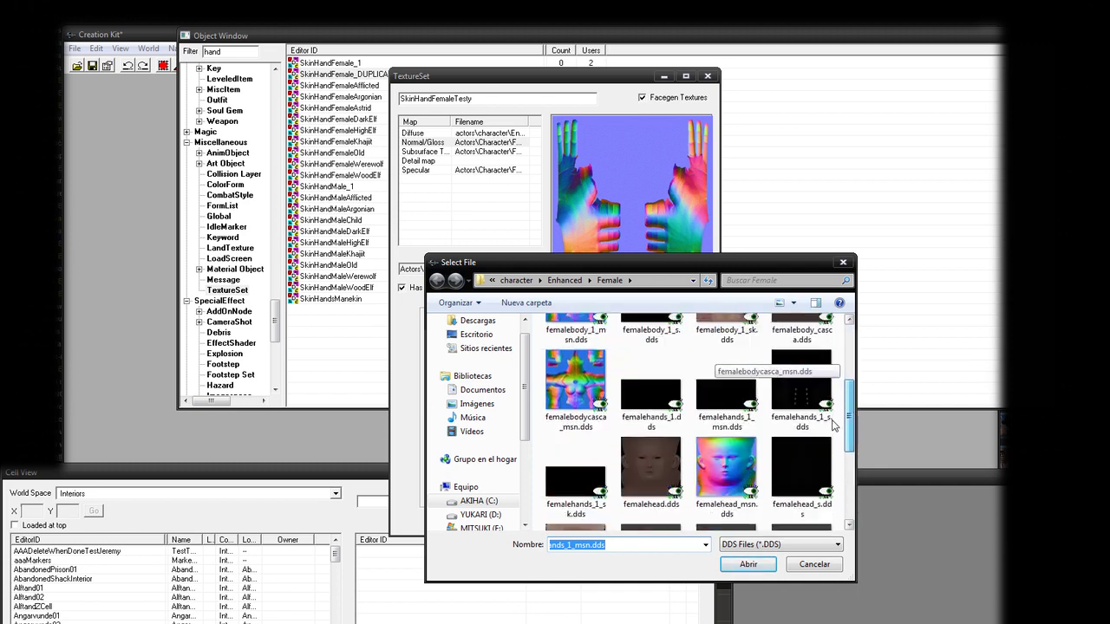
scroll(718, 447, up, 2)
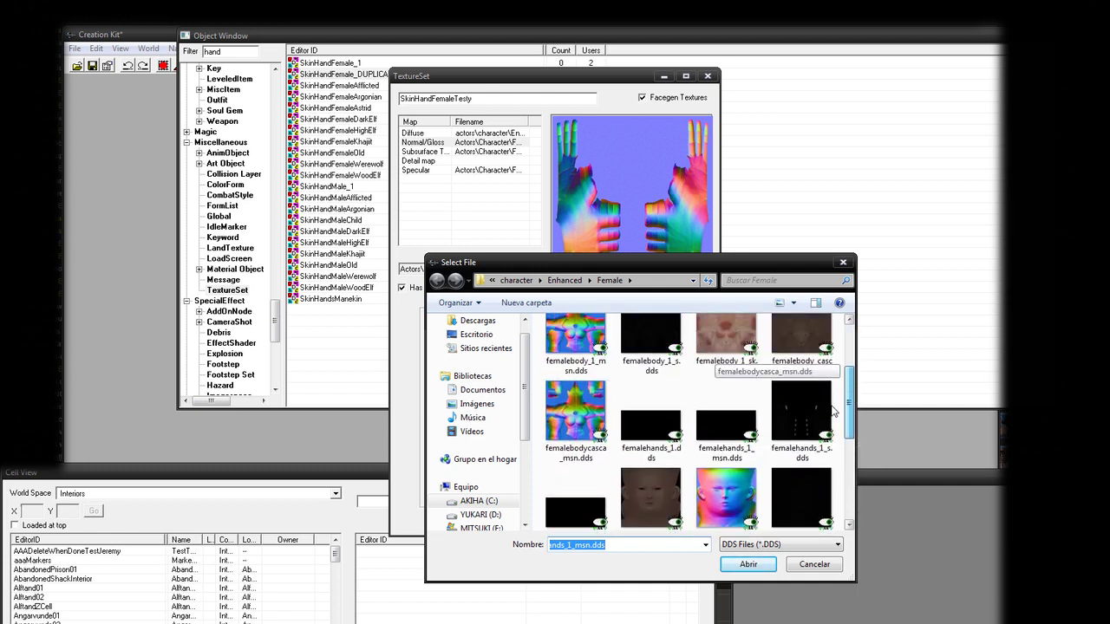
double_click(725, 440)
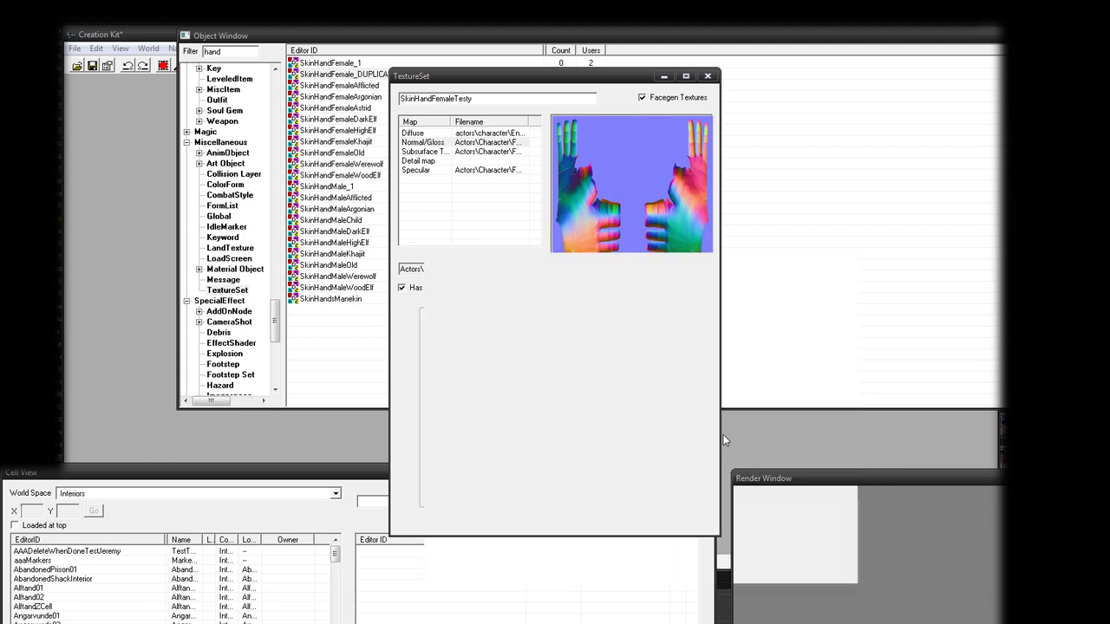
Step: Set the hand texture set's subsurface map to femalehands_1_sk.dds from the actors\character\Enhanced\Female folder
click(512, 151)
click(529, 269)
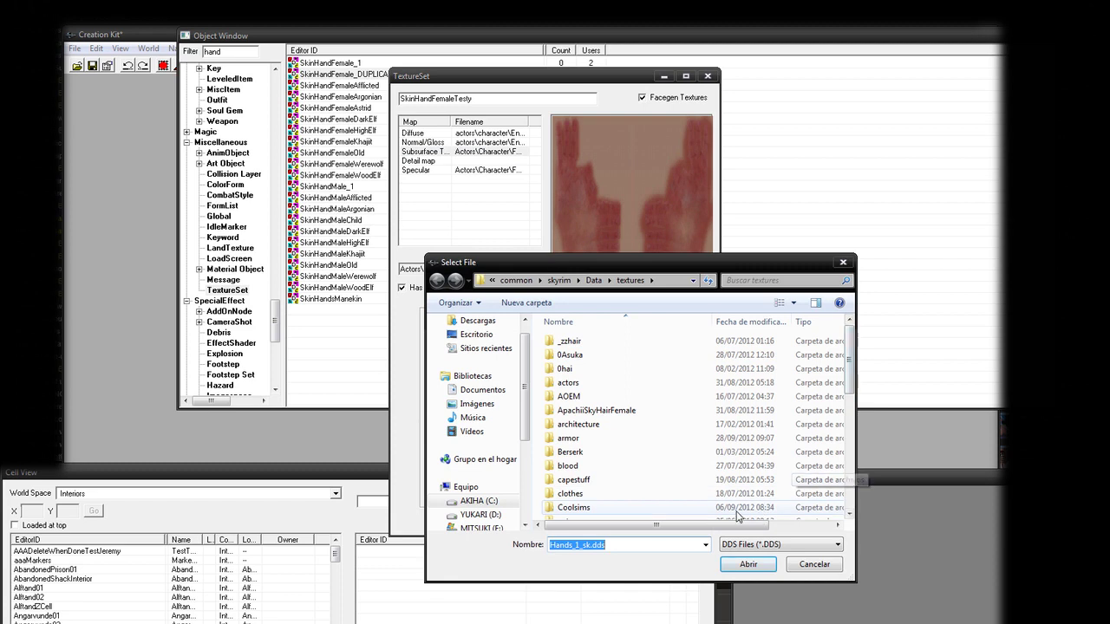
double_click(568, 384)
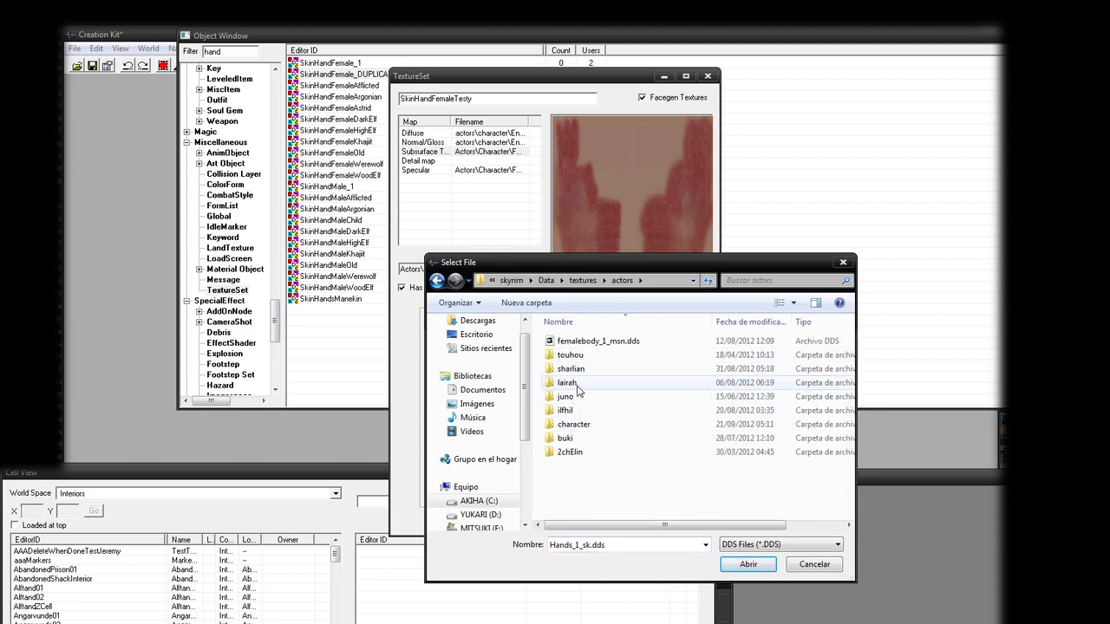
double_click(576, 425)
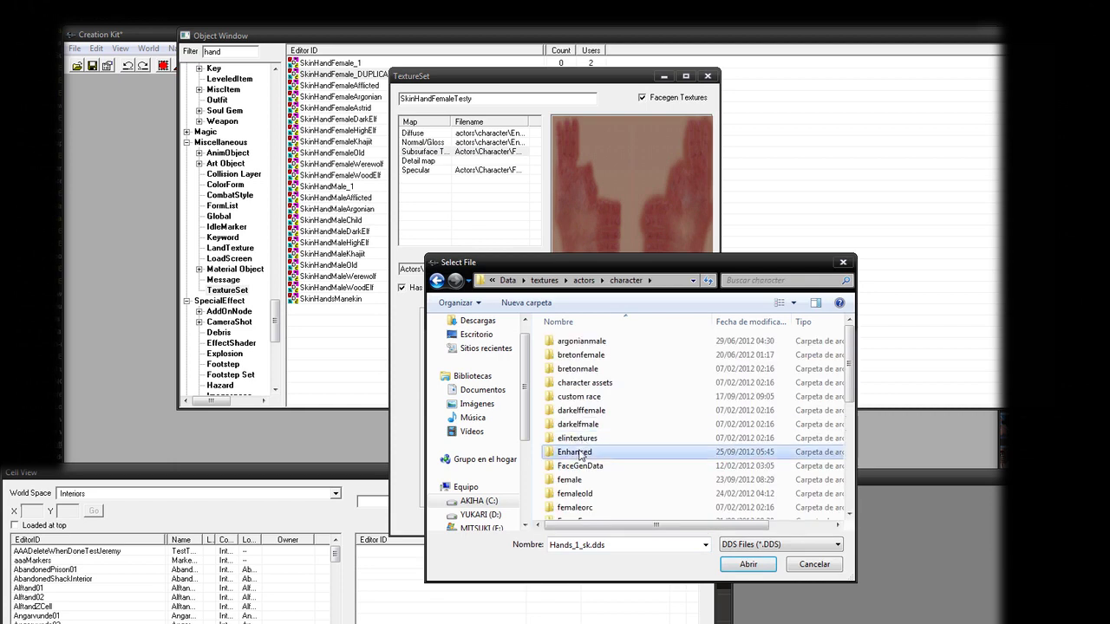
double_click(577, 452)
double_click(578, 388)
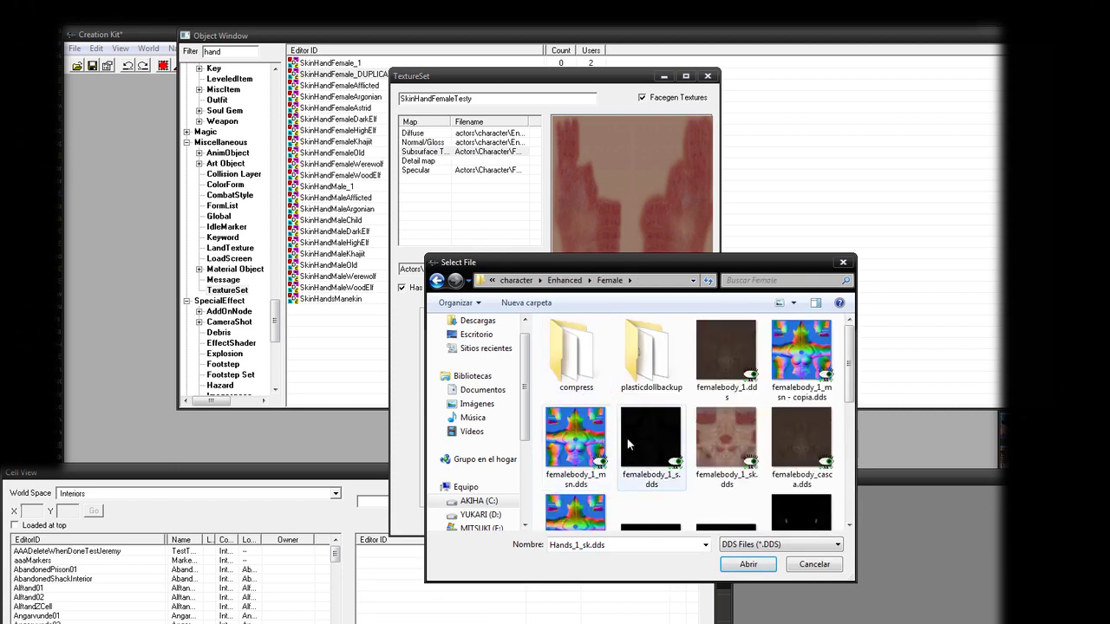
click(726, 437)
scroll(732, 447, down, 2)
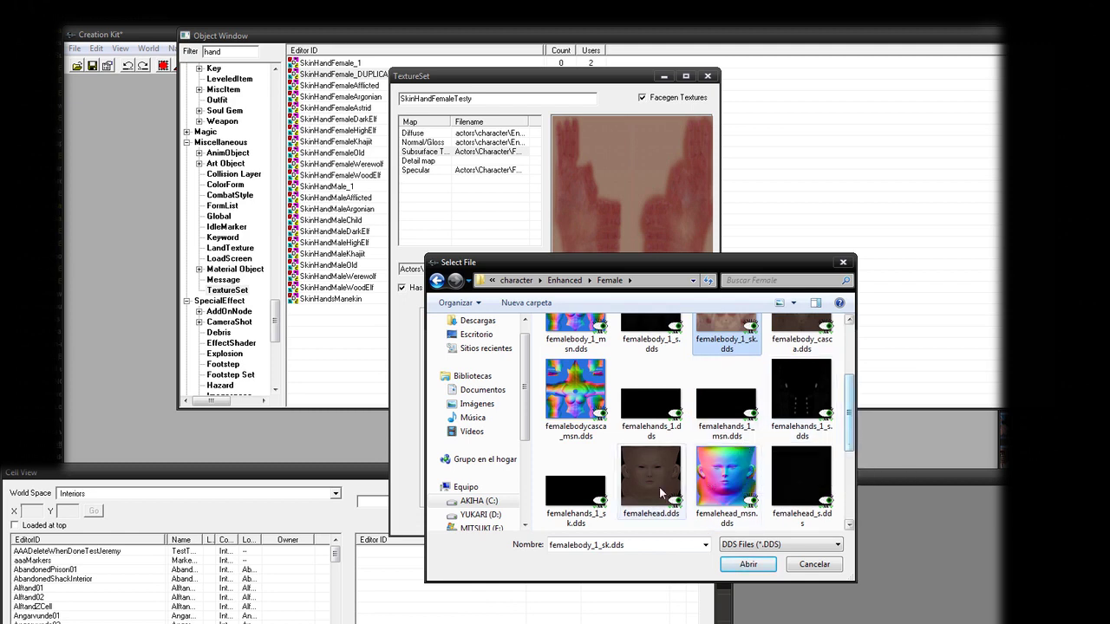
double_click(577, 486)
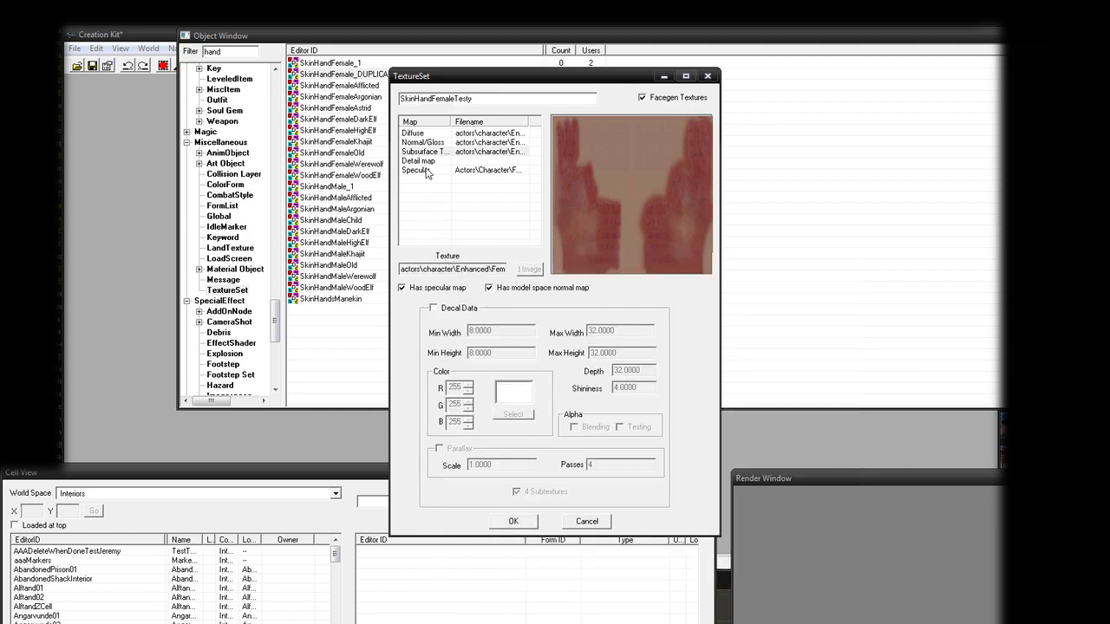
Step: Set the hand texture set's specular map to femalehands_1_s.dds from the Enhanced\Female folder and save the texture set
click(426, 171)
click(529, 269)
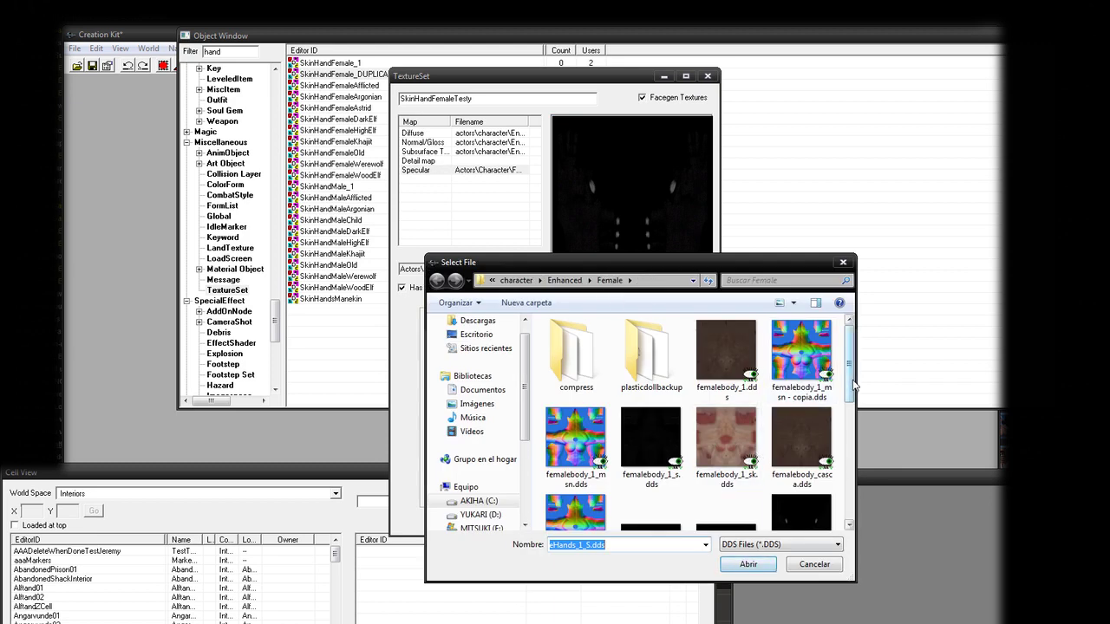
scroll(728, 390, down, 3)
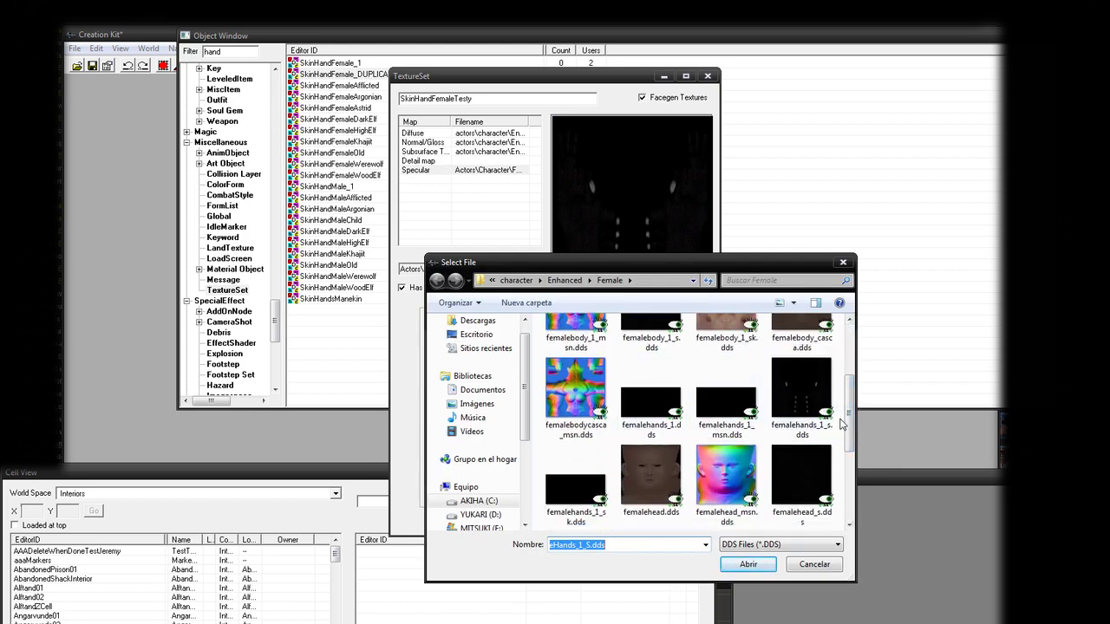
double_click(799, 408)
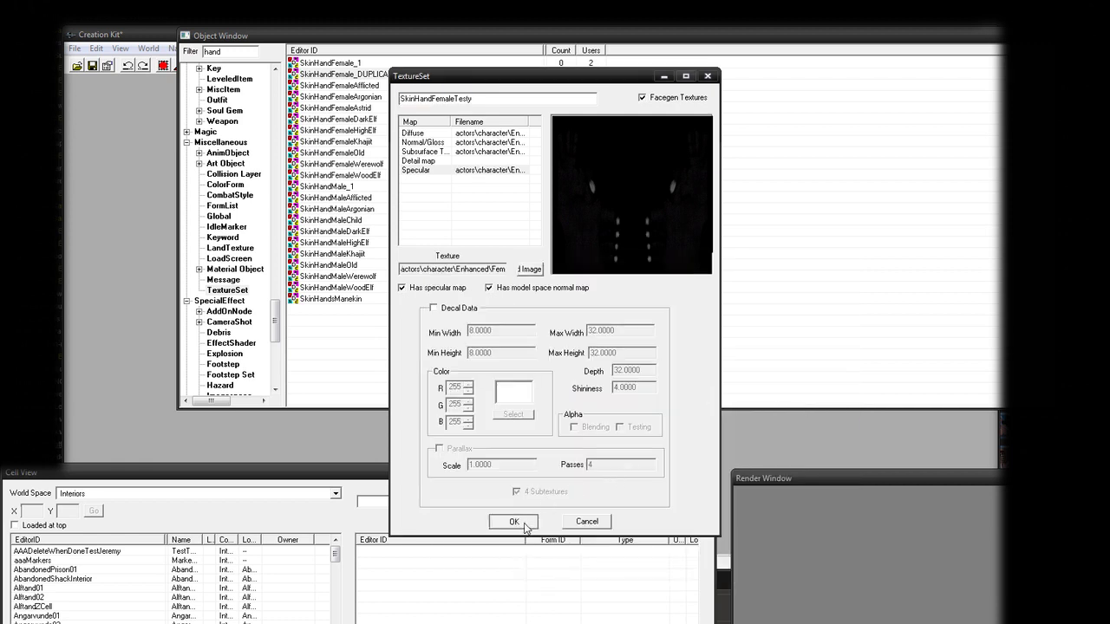
click(513, 521)
click(681, 362)
click(612, 353)
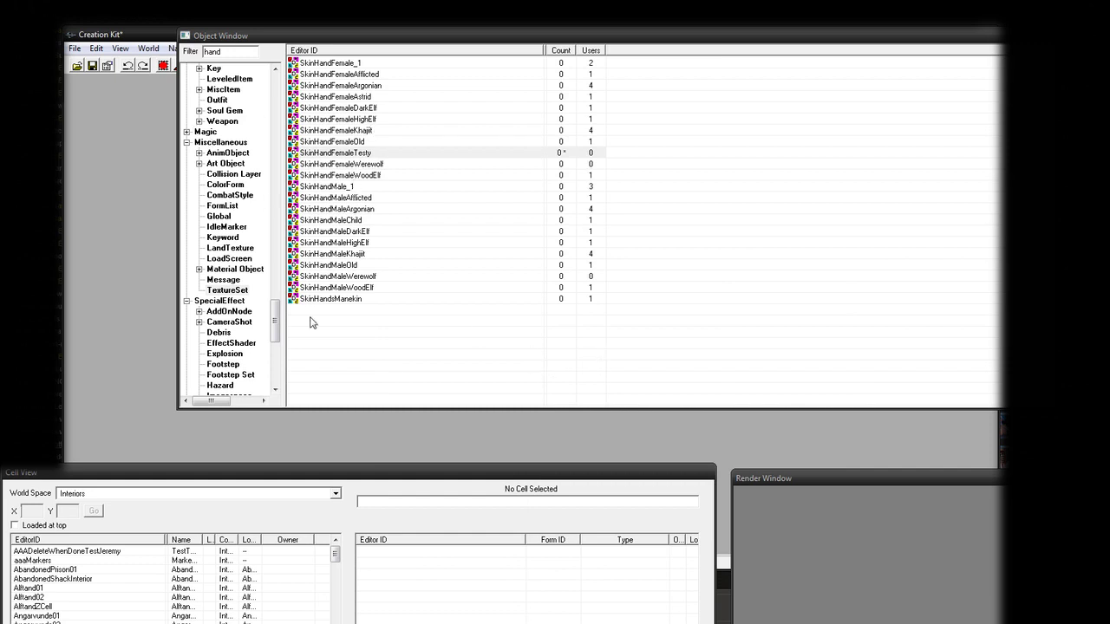
Step: List the ArmorAddon objects and filter them by testy
click(222, 52)
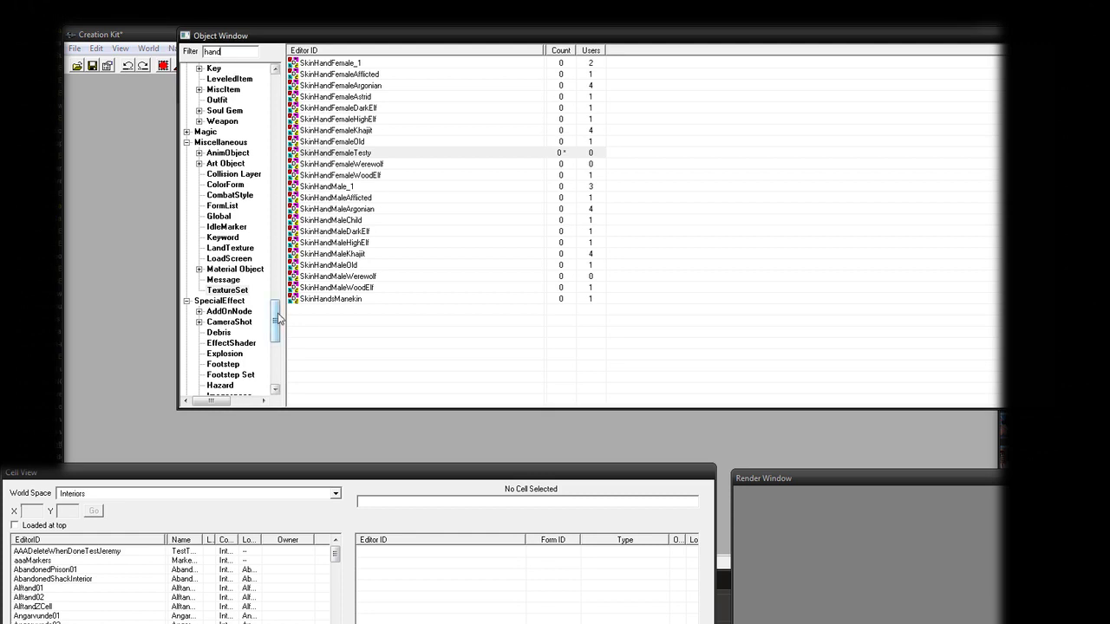
drag(278, 319, 271, 280)
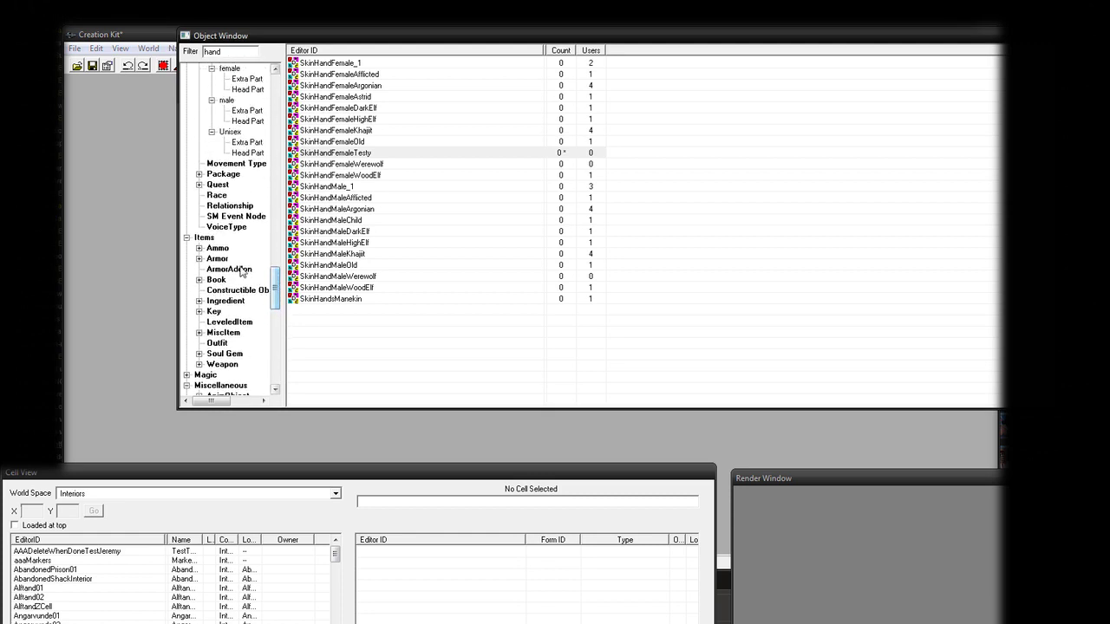
click(241, 271)
double_click(232, 52)
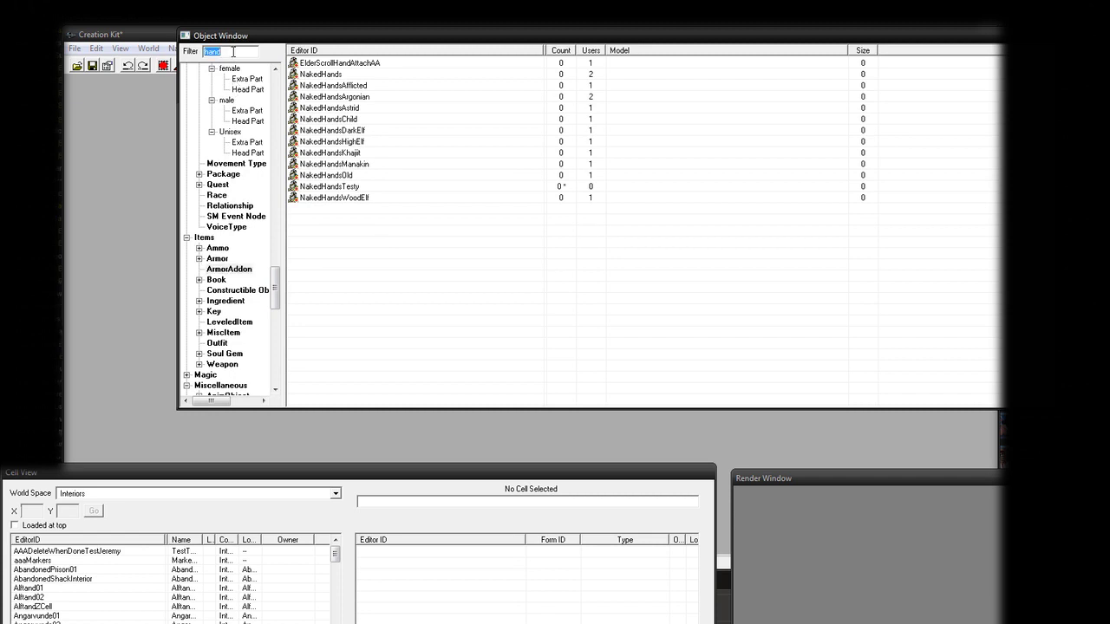
text(y)
Step: Open the NakedTorsoTesty armor addon and check its male and female biped model paths
click(335, 87)
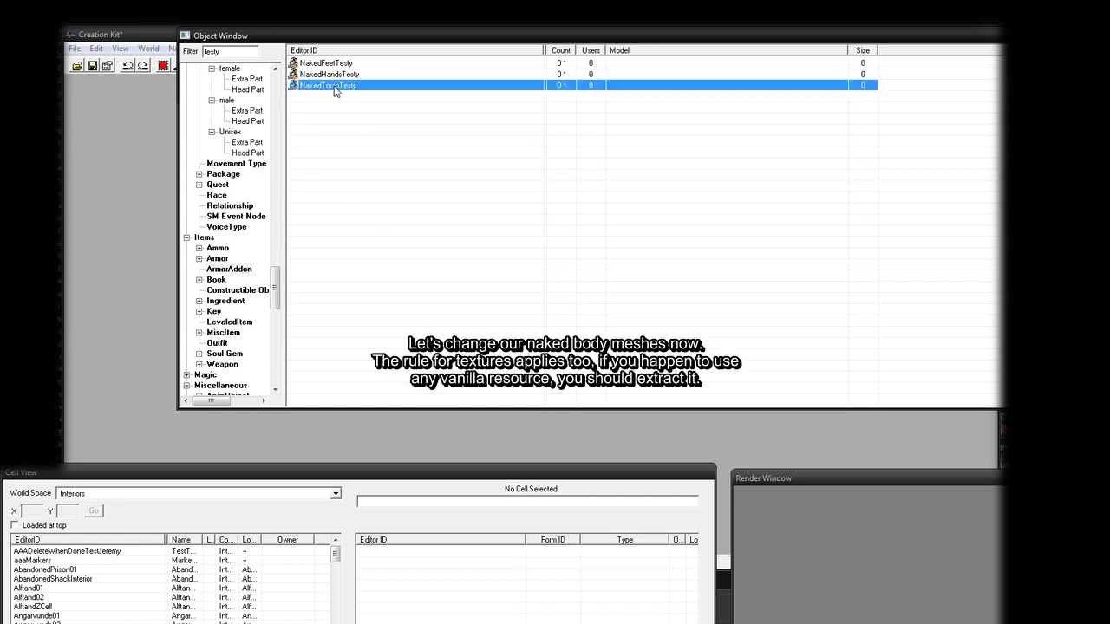
double_click(335, 87)
drag(468, 172, 520, 173)
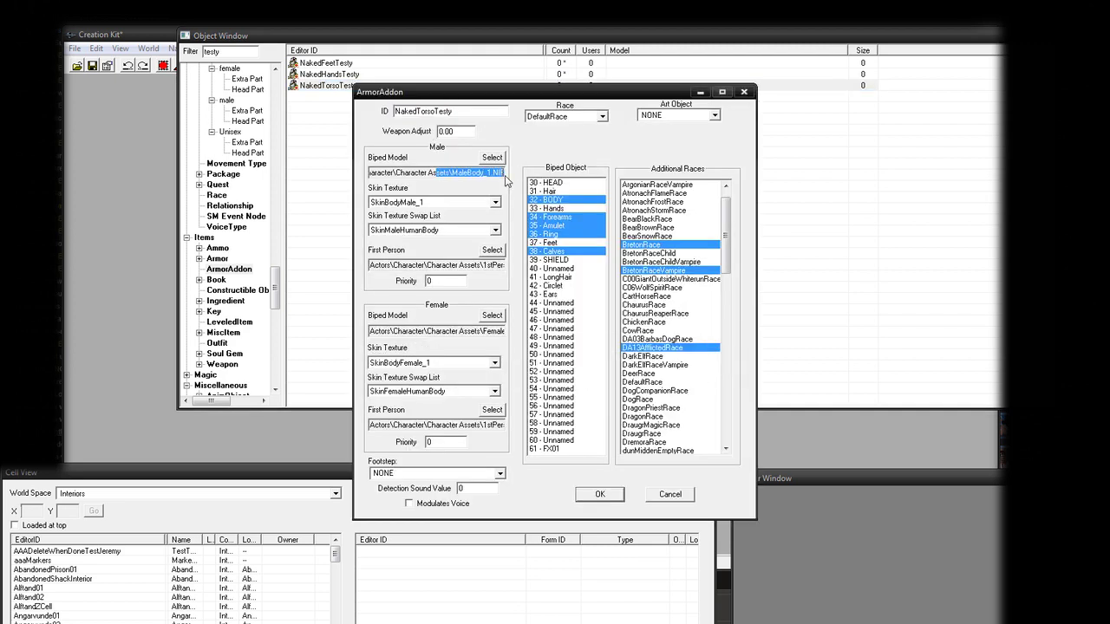
click(456, 335)
Step: Set the torso addon's female biped model to femalebody_1.nif from meshes\actors\character\ygNord, inspect its preview and accept it
click(492, 315)
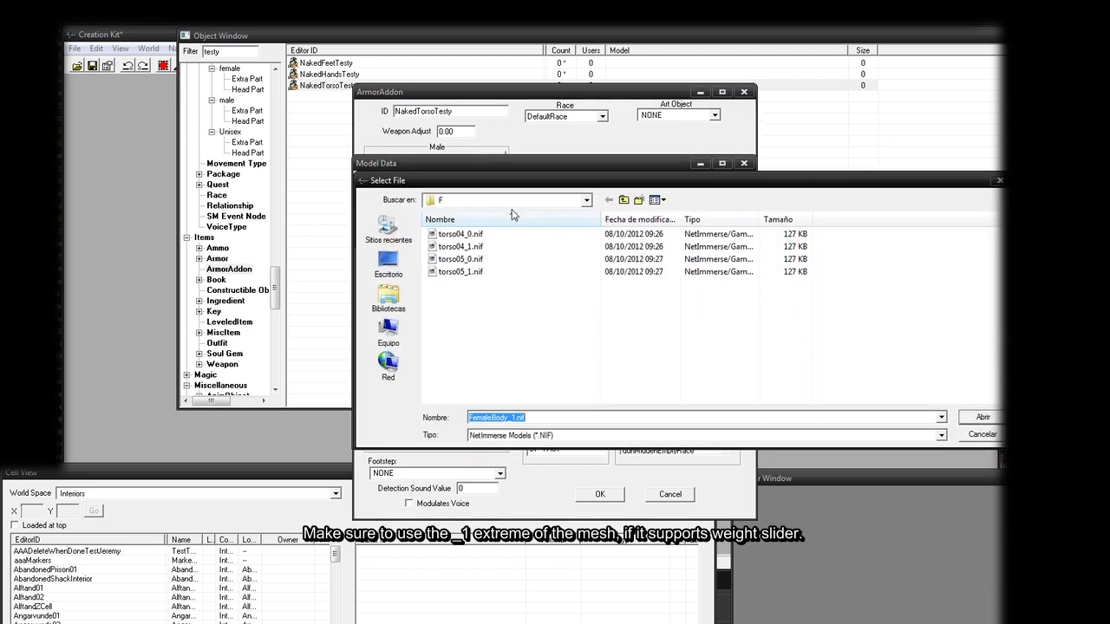
click(623, 201)
click(623, 201)
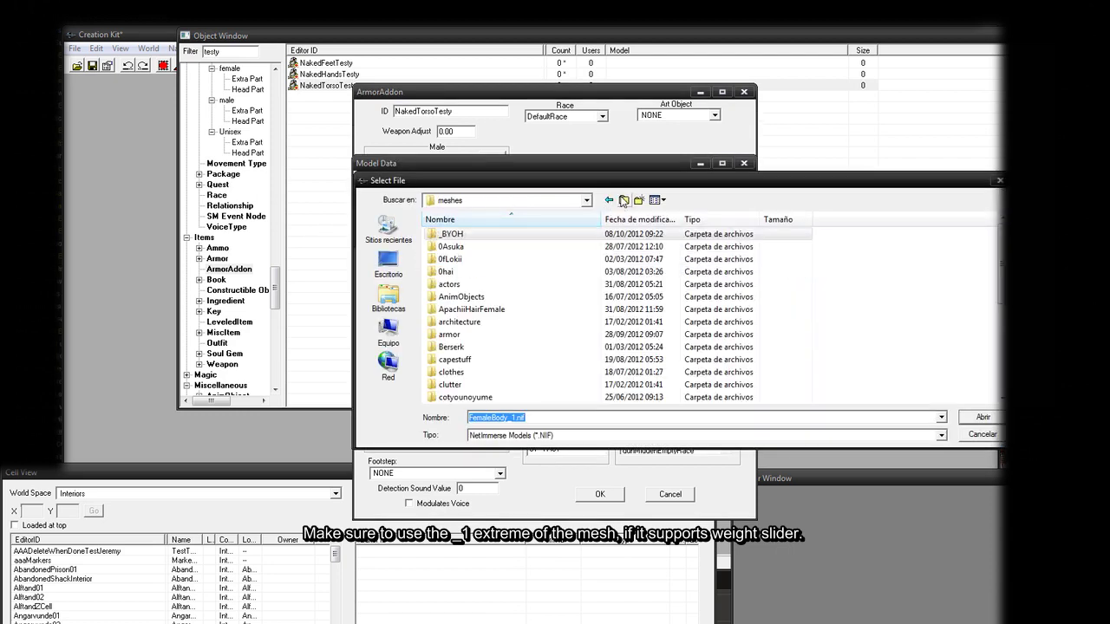
double_click(503, 285)
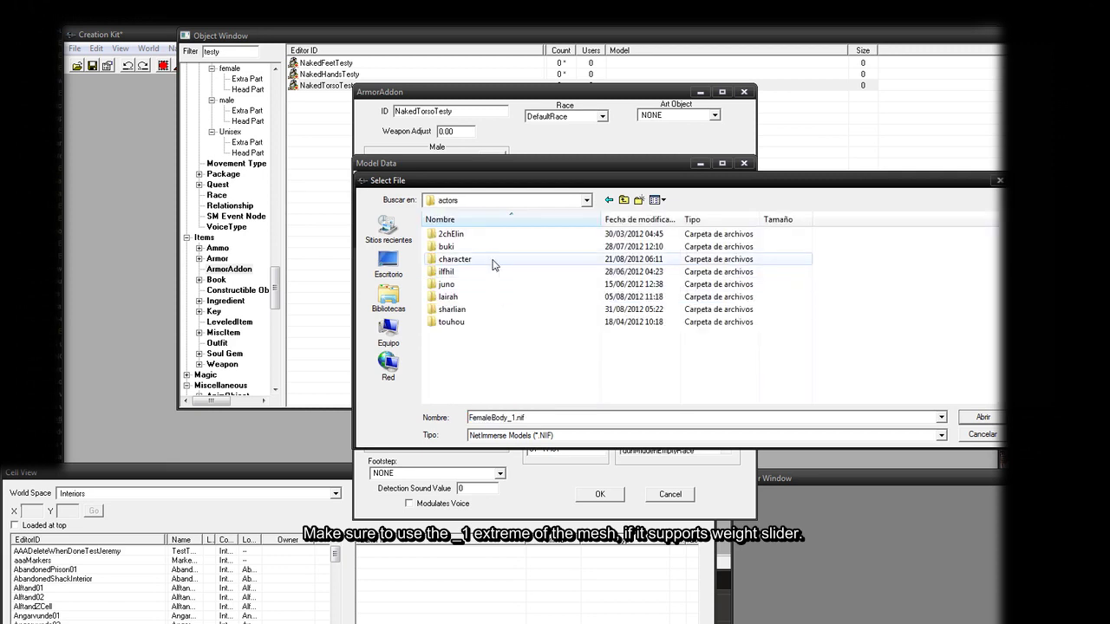
double_click(486, 260)
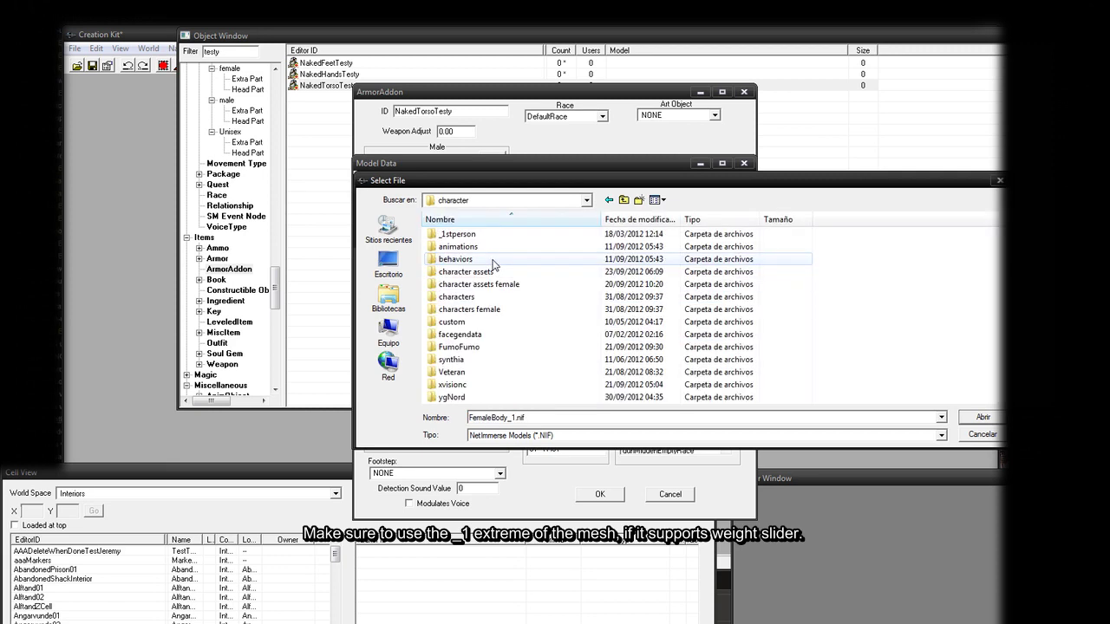
double_click(450, 397)
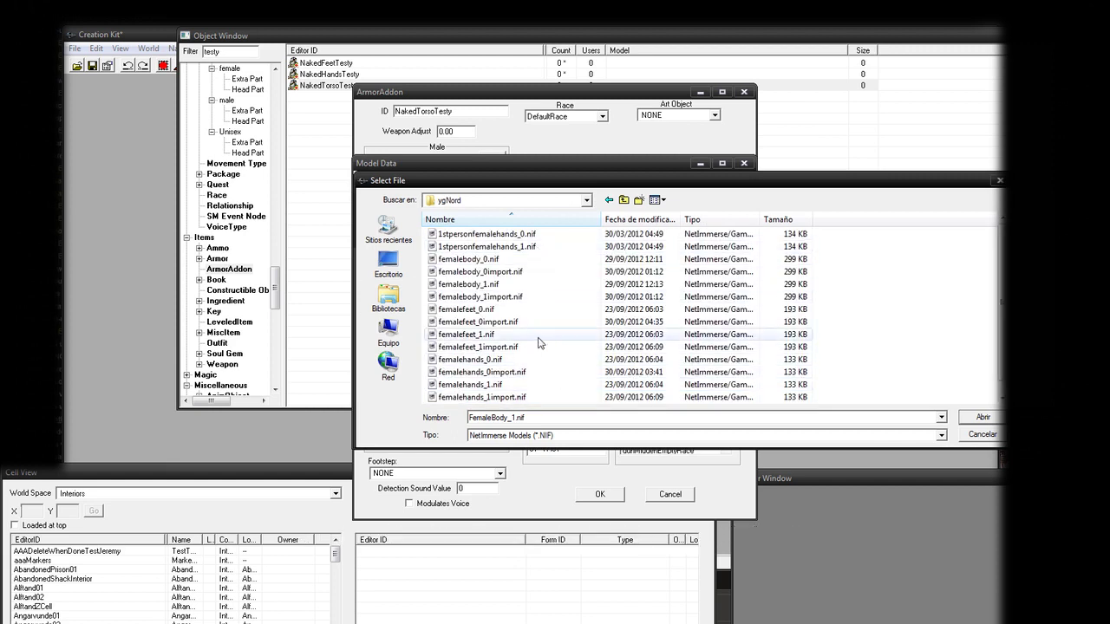
click(510, 260)
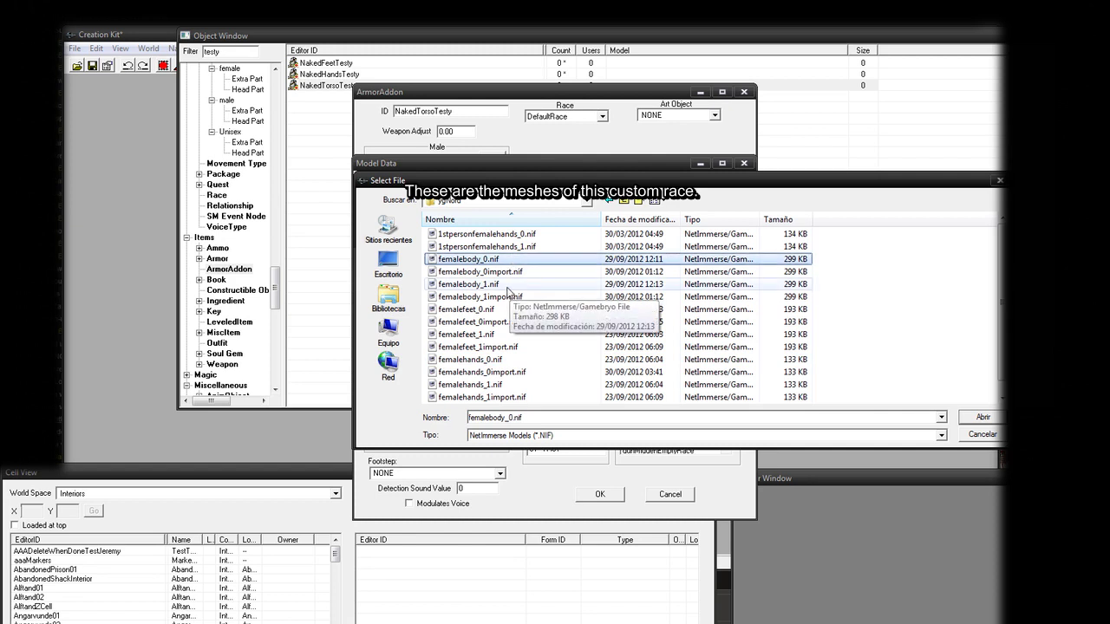
drag(483, 182, 421, 296)
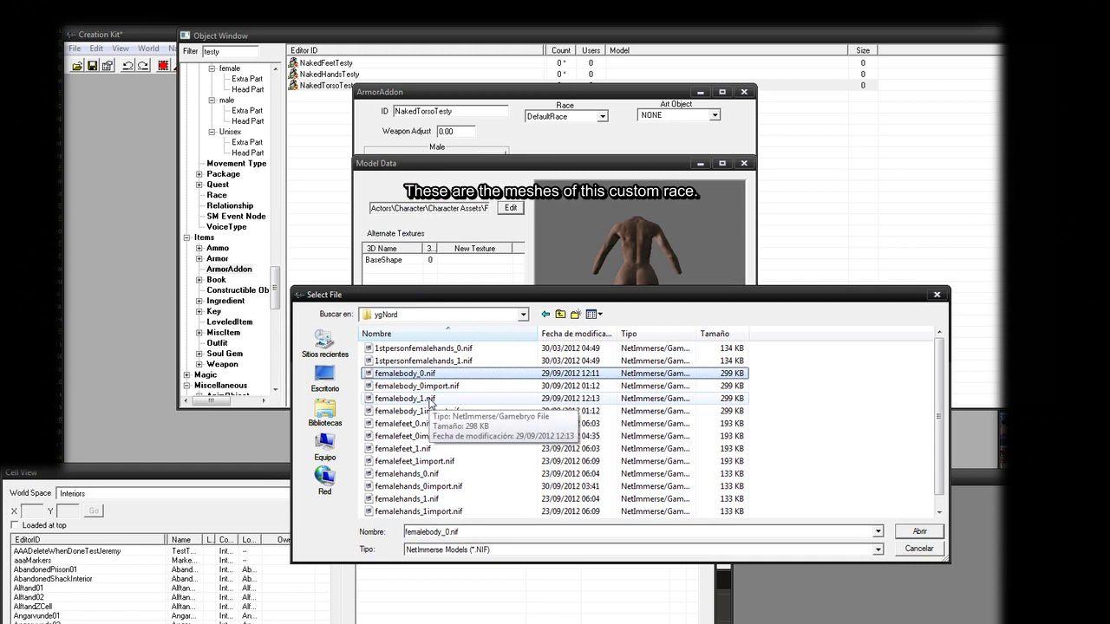
double_click(430, 400)
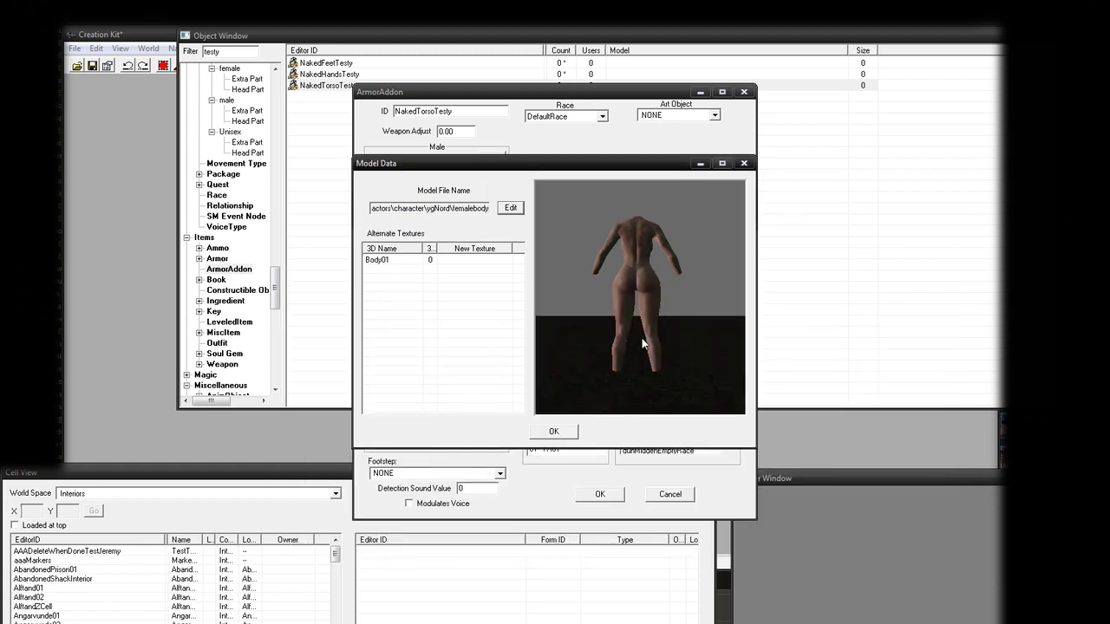
scroll(606, 279, up, 5)
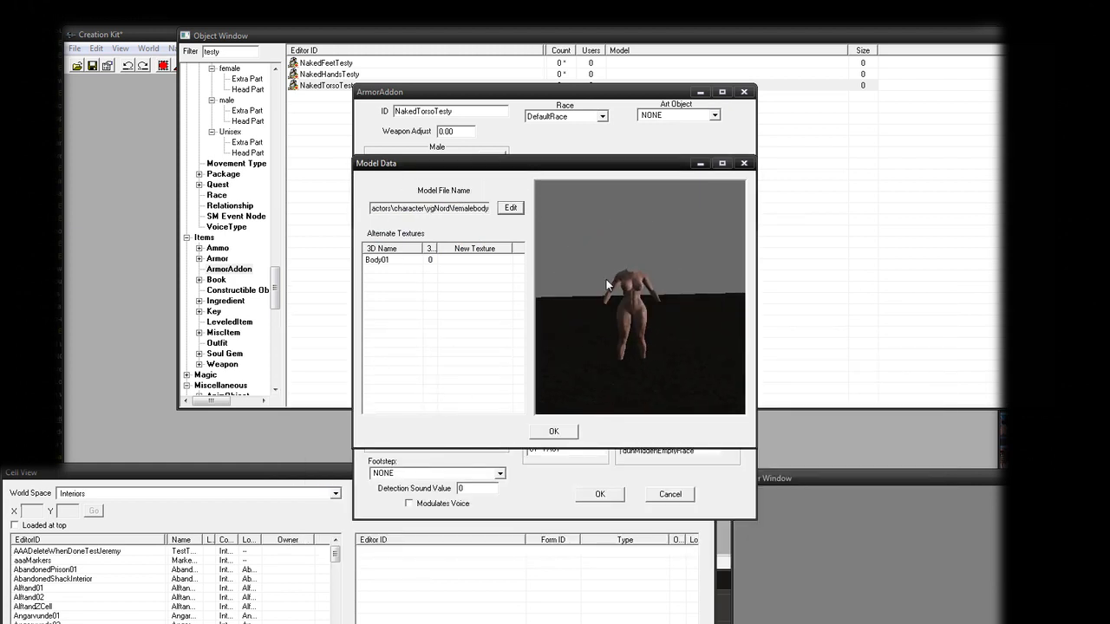
drag(608, 281, 708, 318)
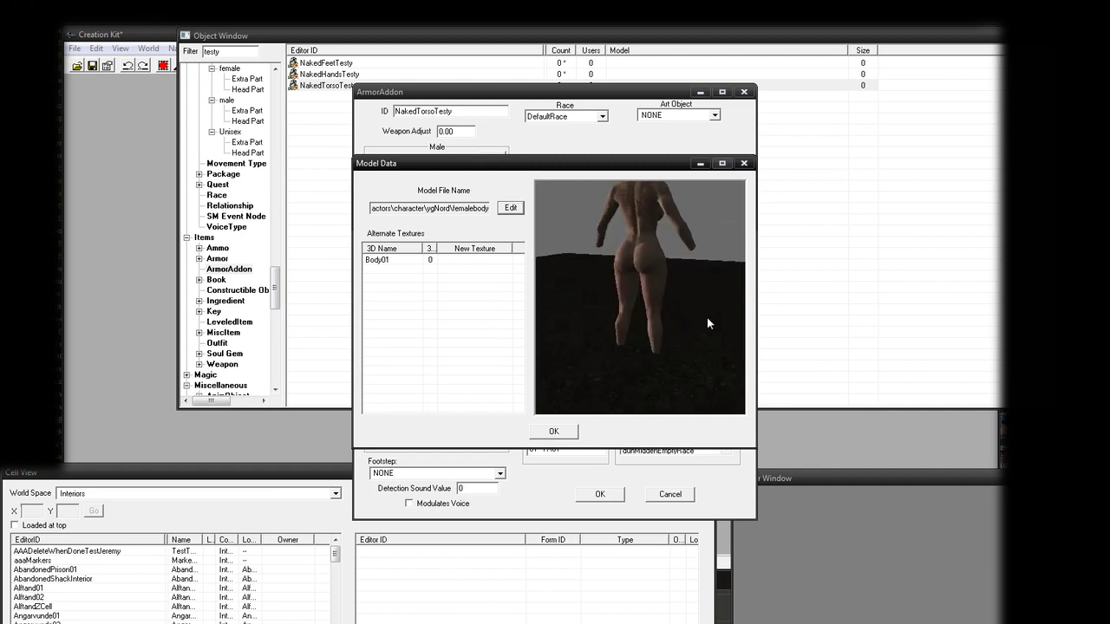
click(555, 432)
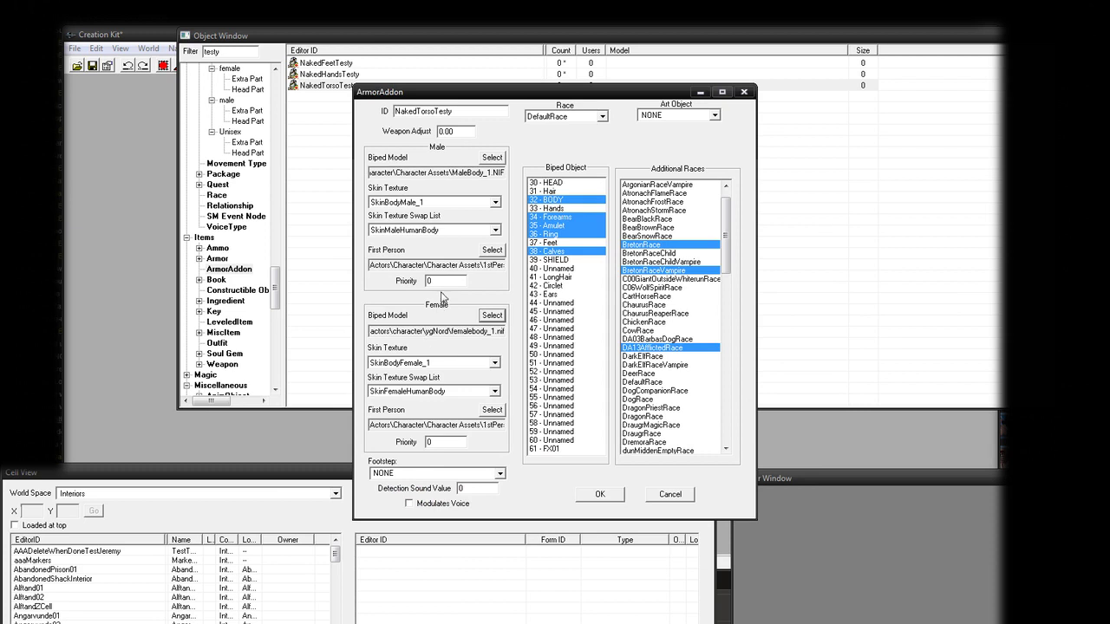
Step: Set the torso addon's female skin texture to SkinBodyFemaleTesty and save the addon
click(494, 362)
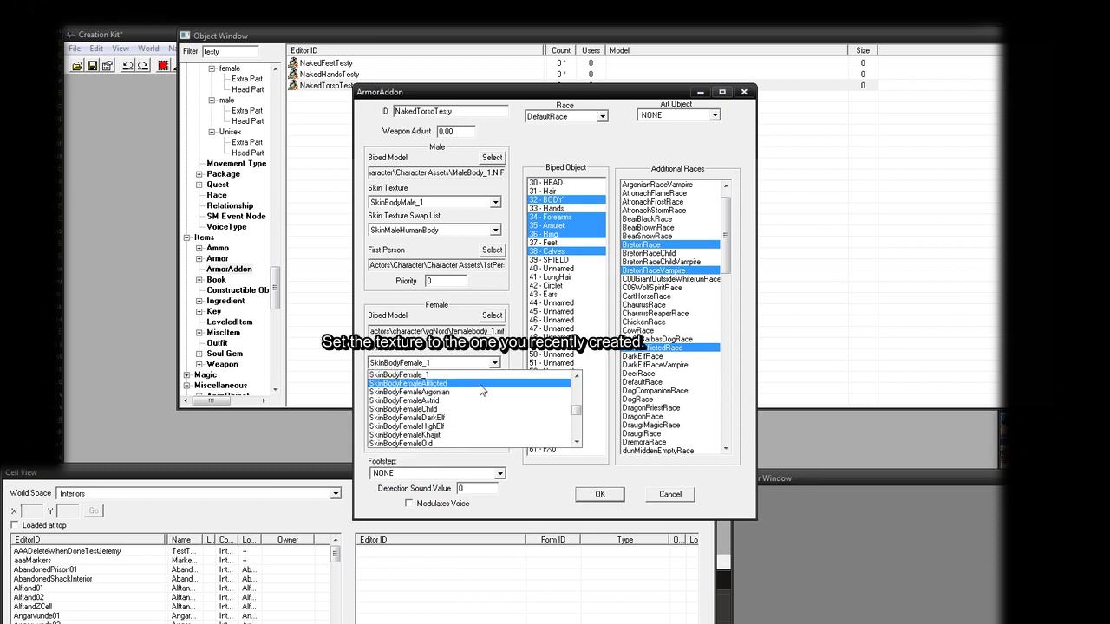
scroll(478, 386, down, 1)
scroll(476, 385, down, 1)
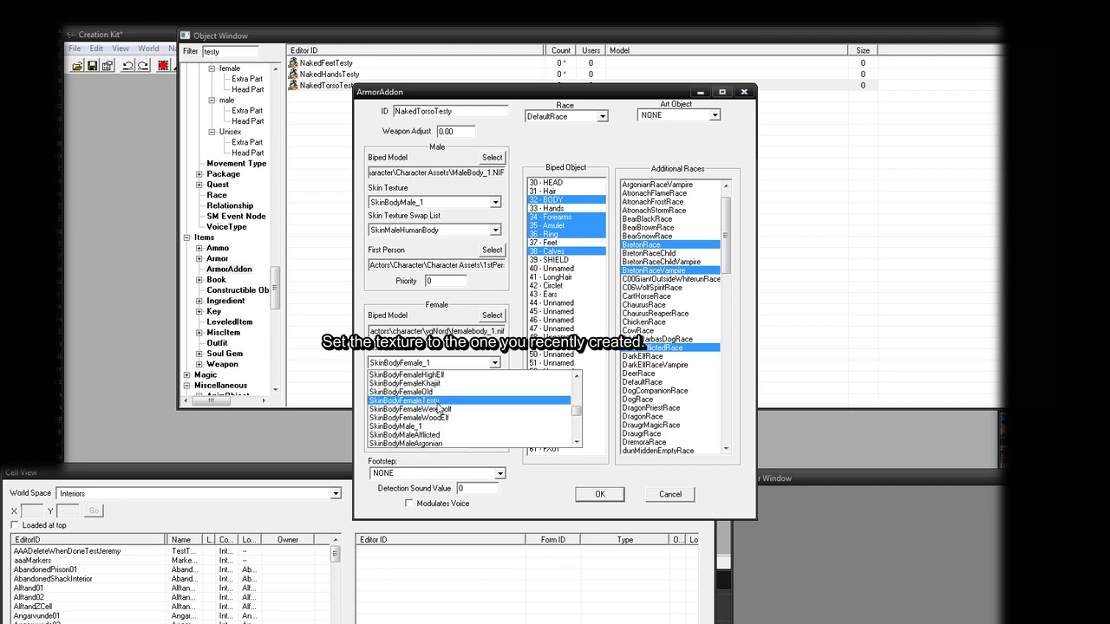
click(431, 401)
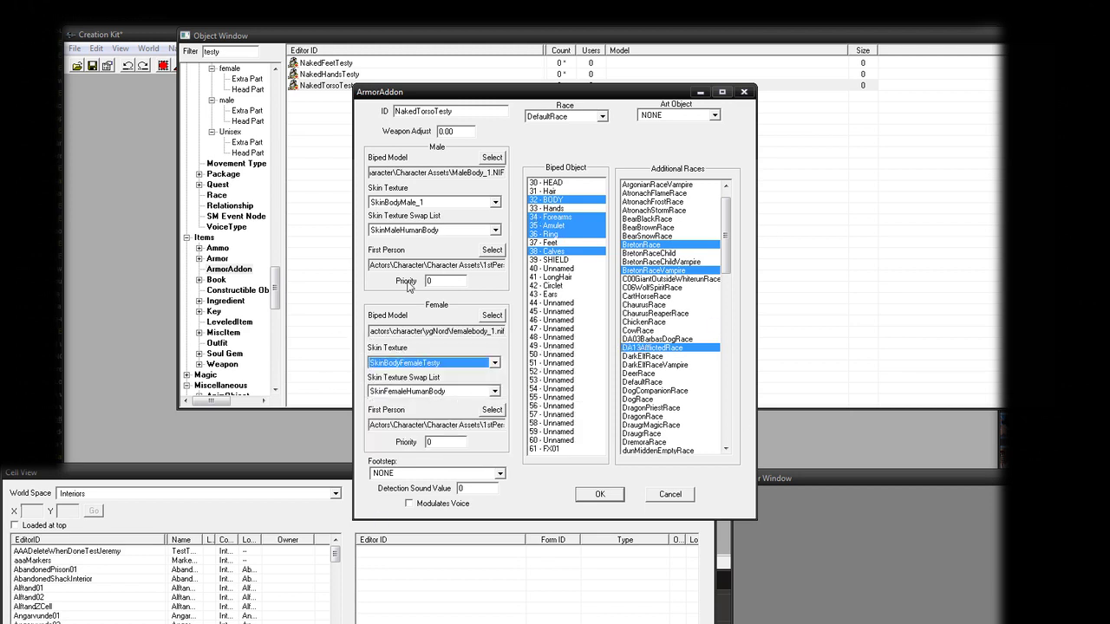
click(599, 495)
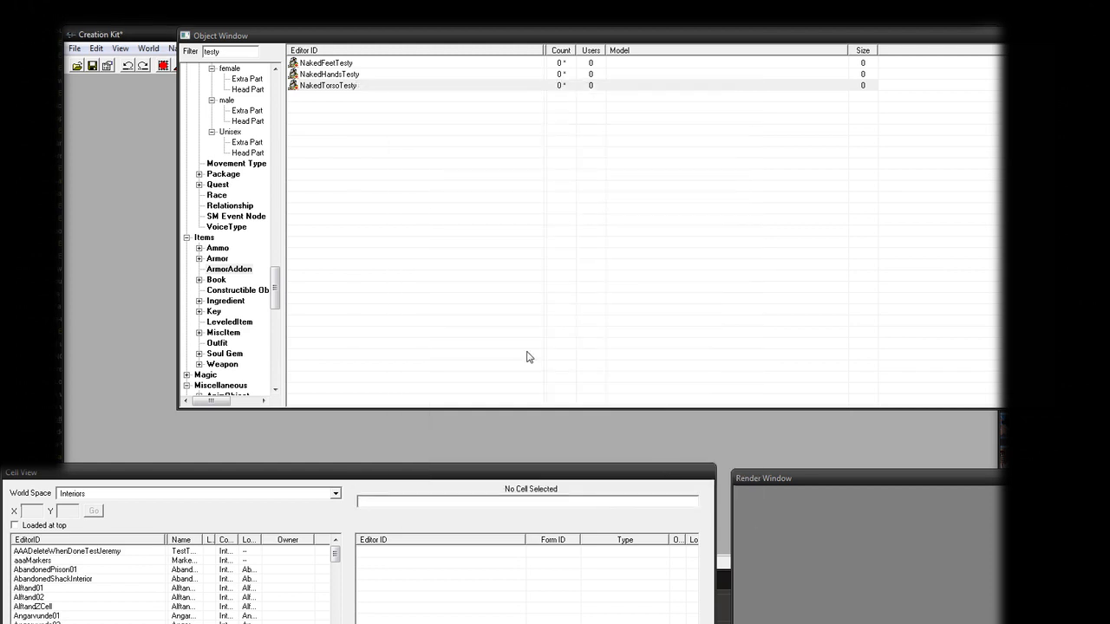
Step: Open the NakedFeetTesty armor addon and set its female biped model to femalefeet_1.nif from the ygNord folder
double_click(327, 64)
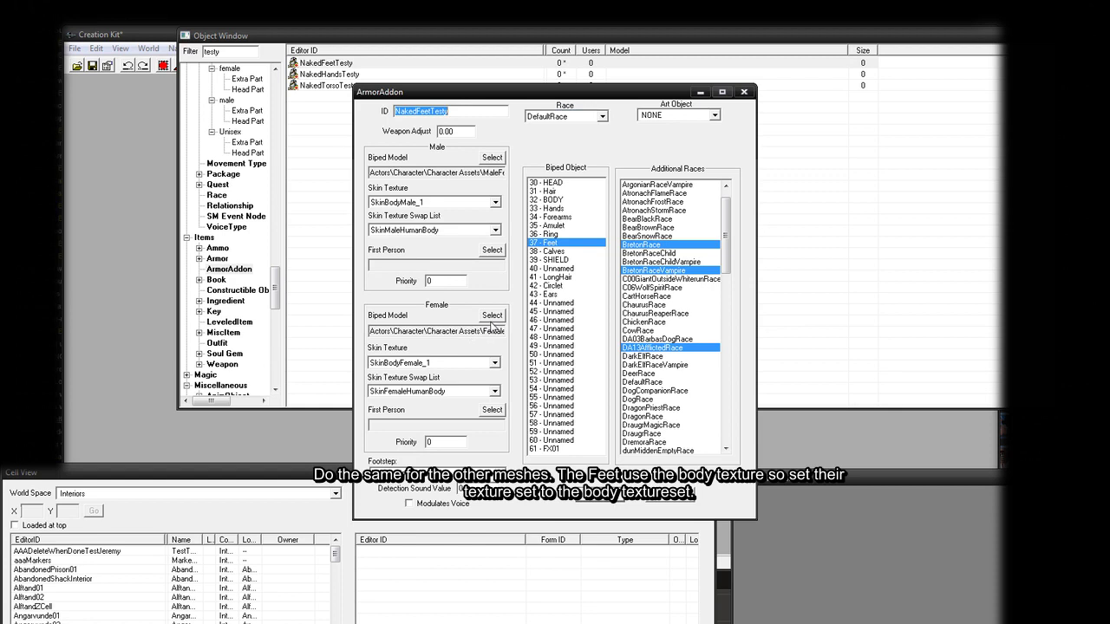
click(492, 315)
click(507, 210)
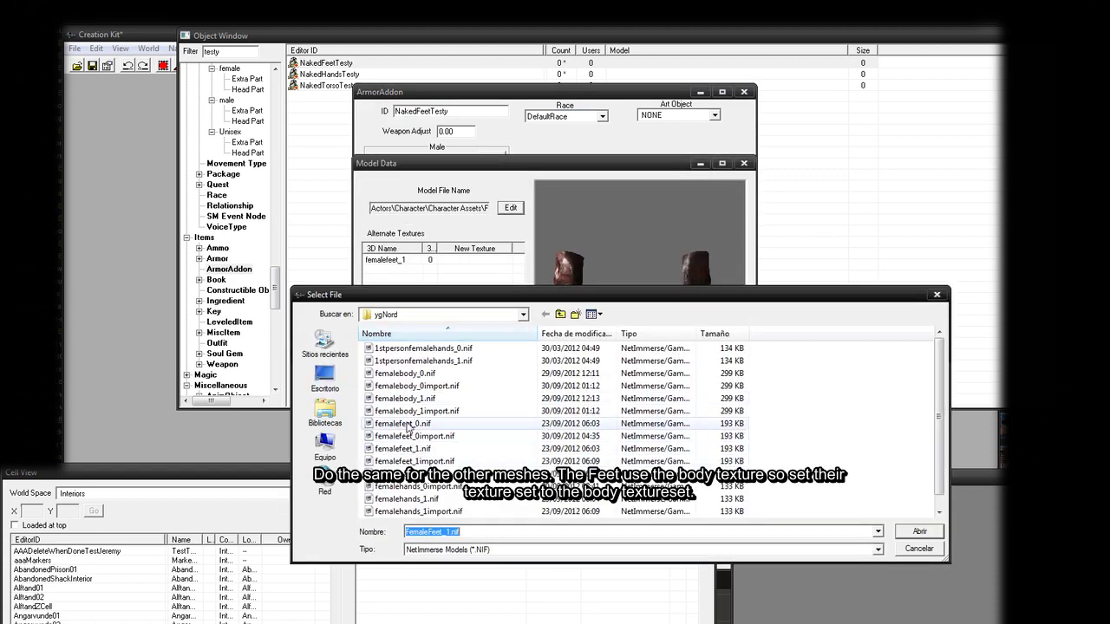
double_click(402, 449)
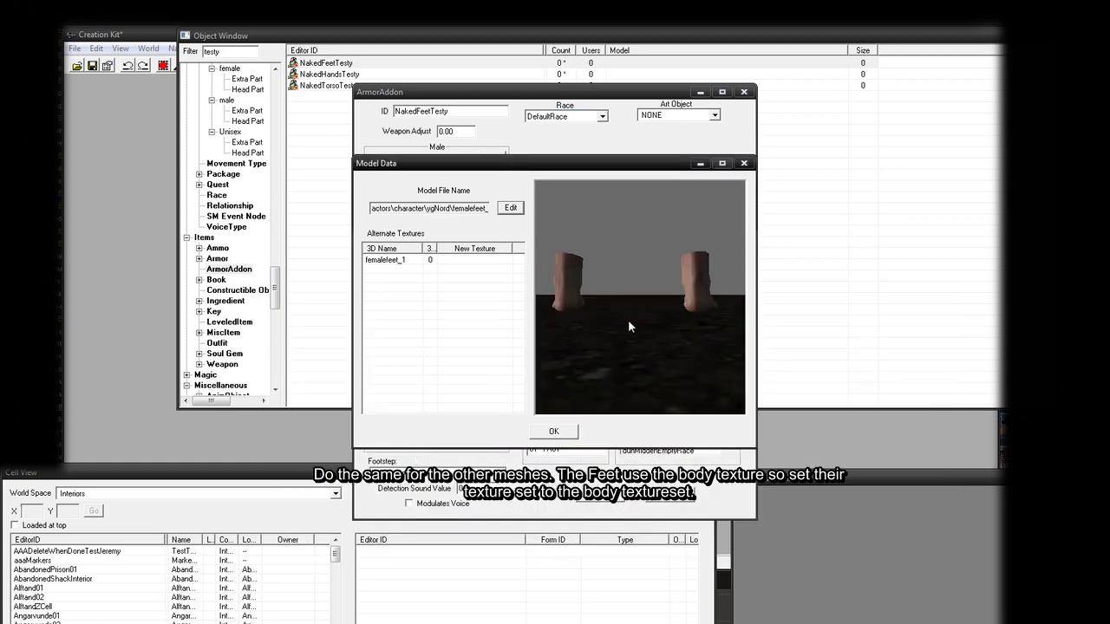
drag(628, 326, 533, 415)
click(558, 431)
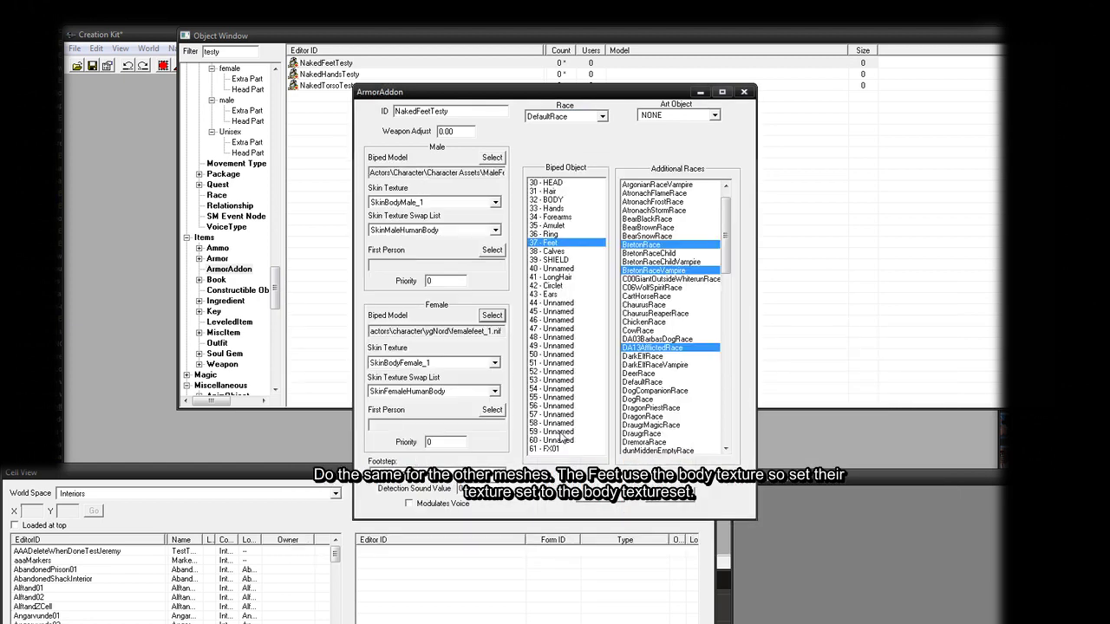
Step: Set the feet addon's female skin texture to SkinBodyFemaleTesty and save the addon
click(492, 366)
scroll(460, 408, down, 5)
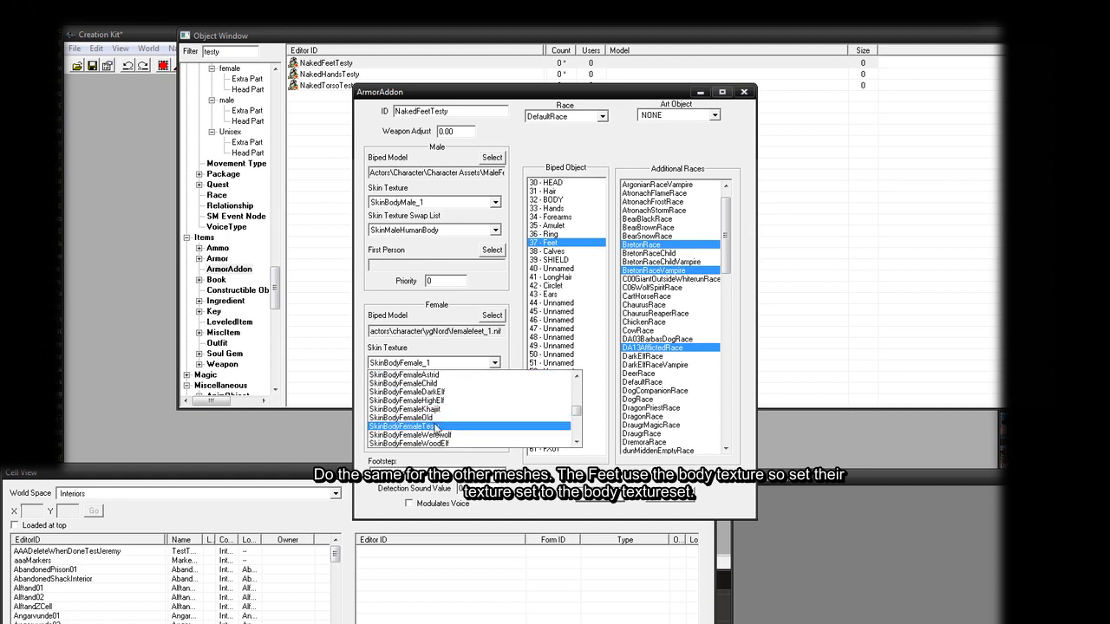
click(436, 426)
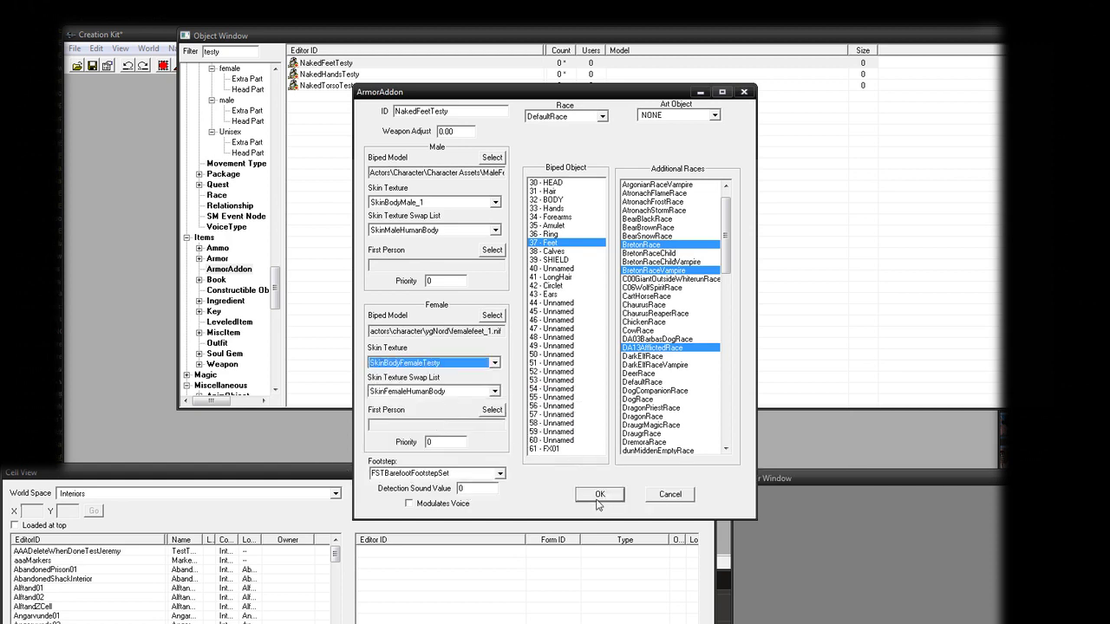
click(597, 494)
Step: Open the NakedHandsTesty armor addon and set its female biped model to femalehands_1.nif from the ygNord folder
click(321, 75)
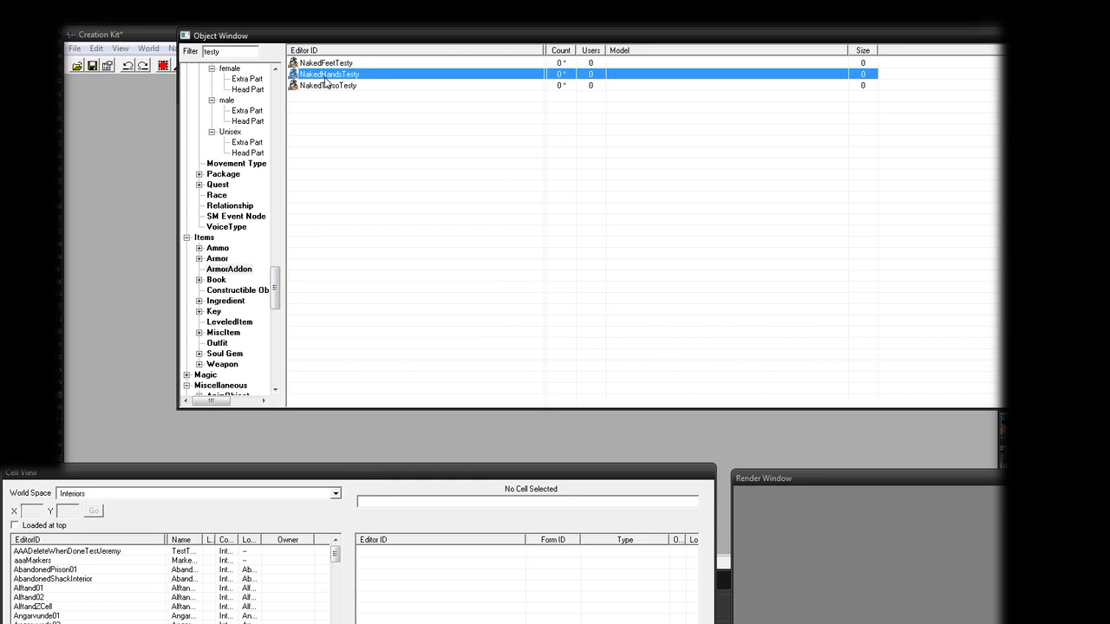
double_click(379, 76)
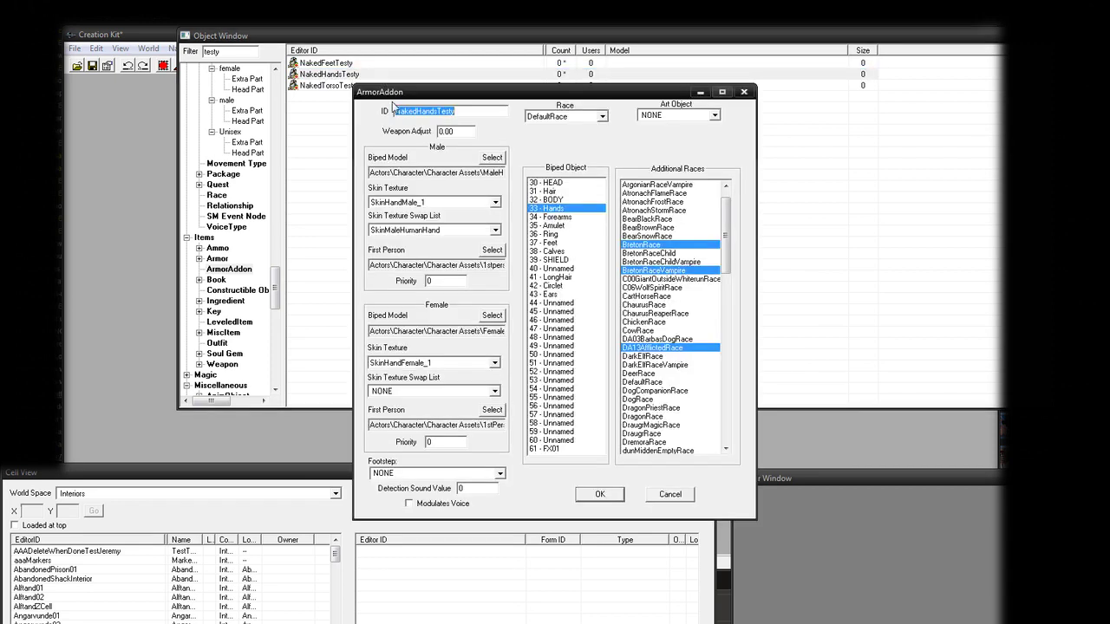
click(493, 315)
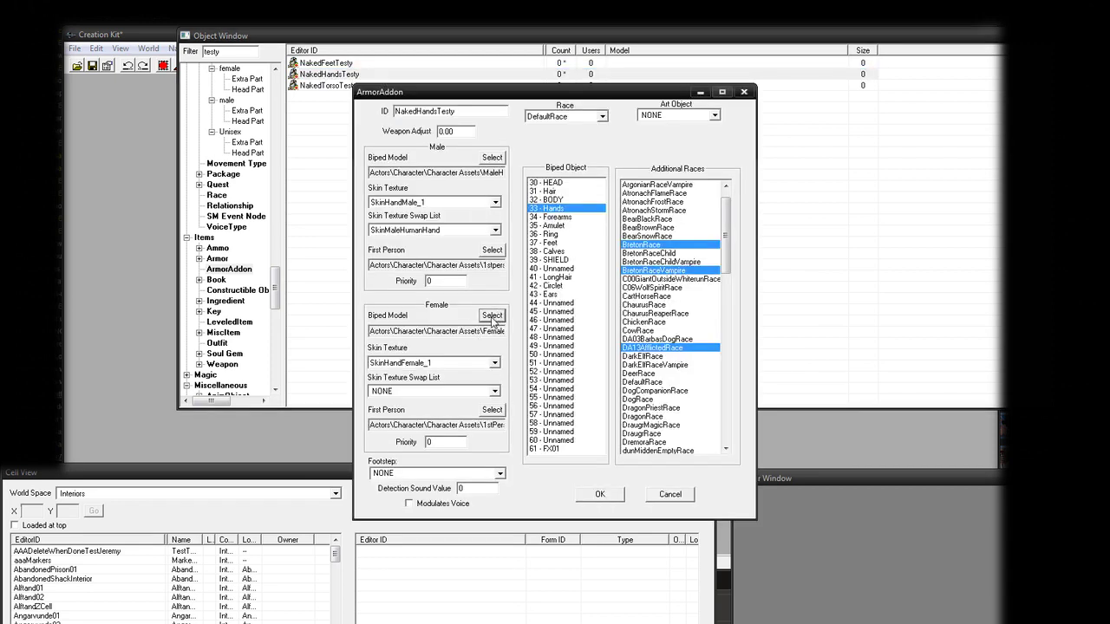
click(510, 208)
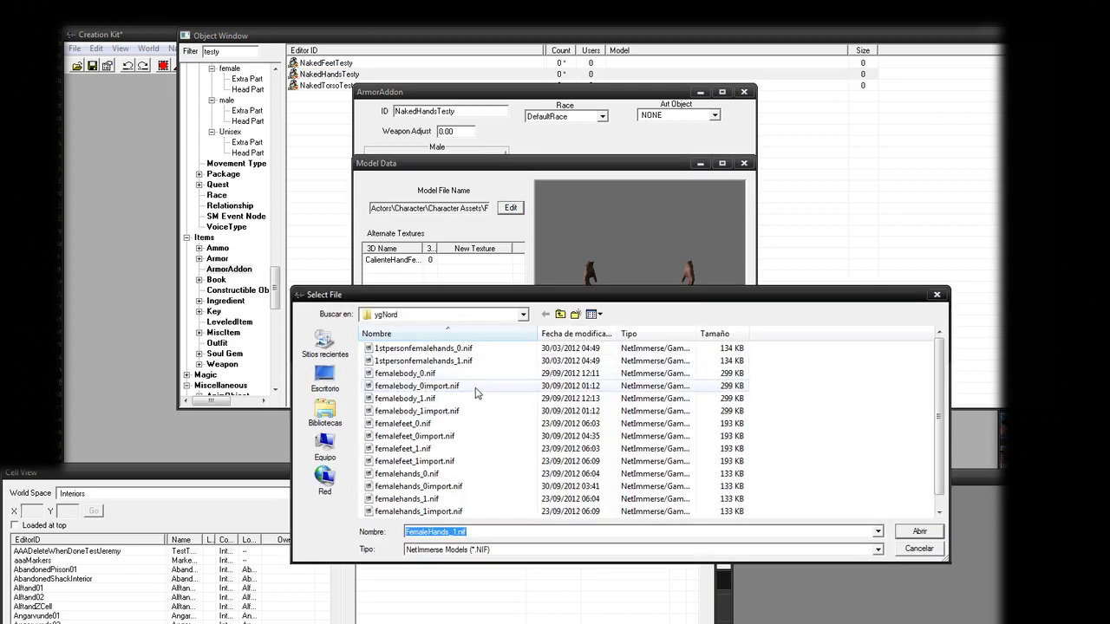
click(417, 499)
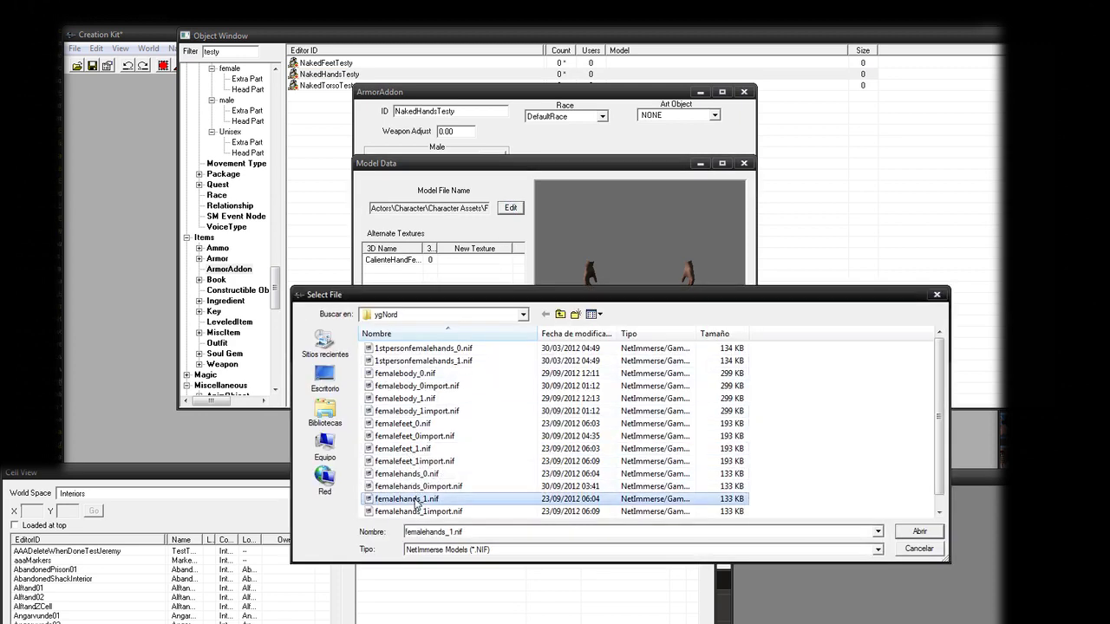
double_click(472, 503)
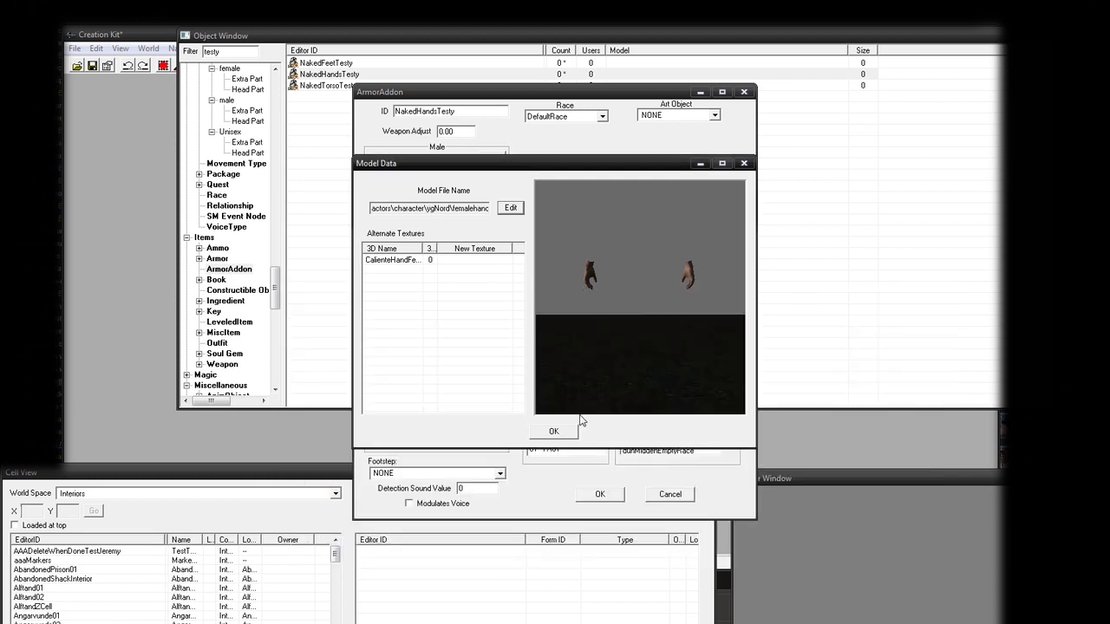
click(559, 433)
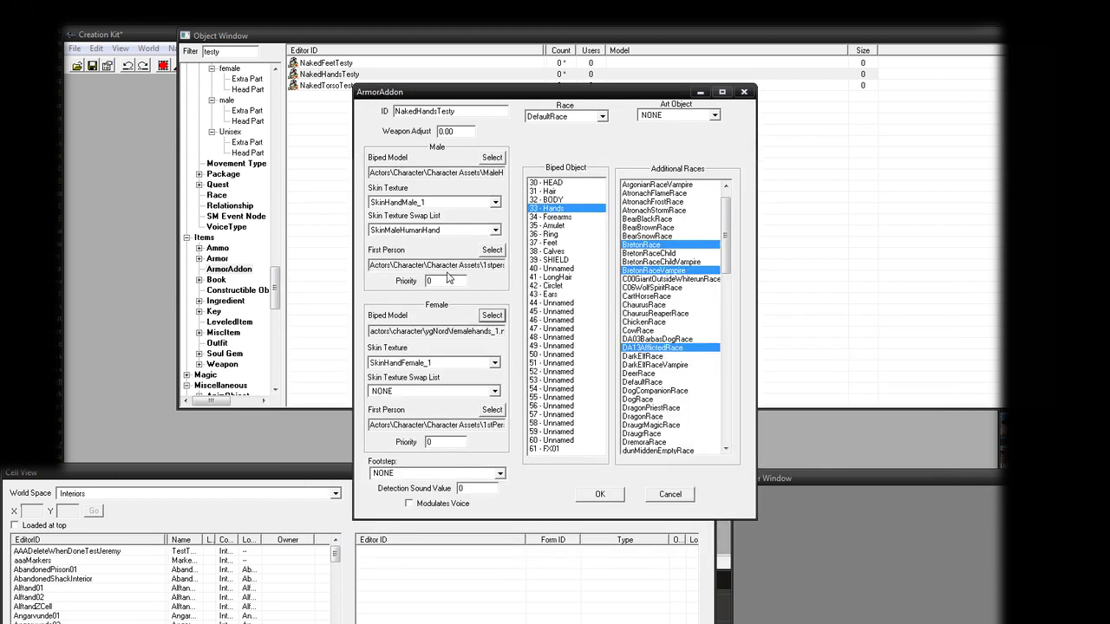
Step: Set the hands addon's female skin texture to SkinHandFemaleTesty and save the addon
click(494, 364)
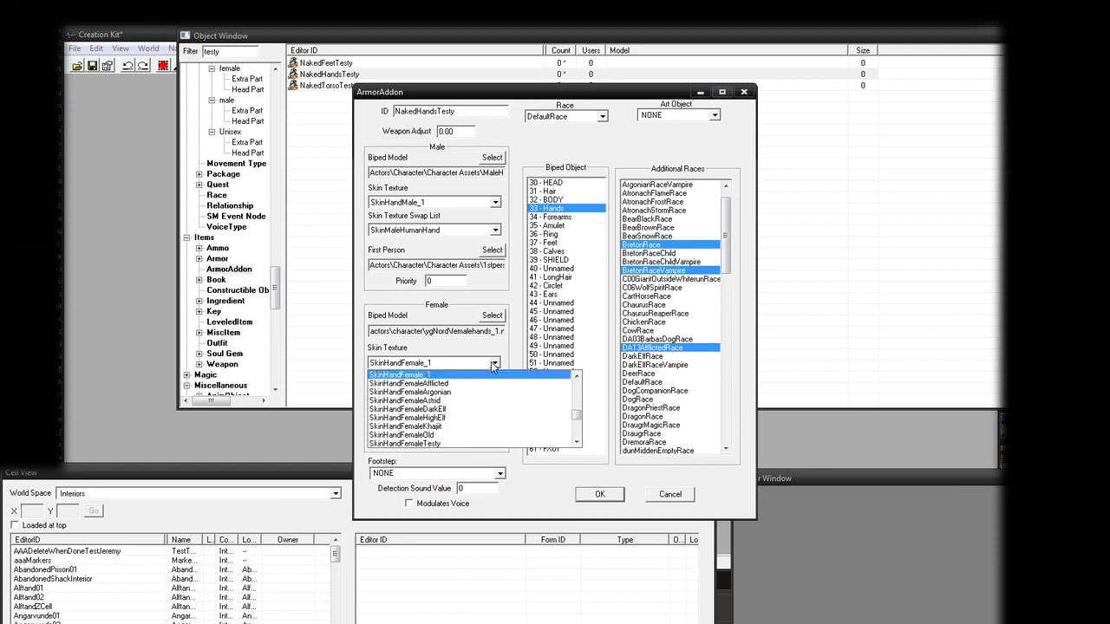
scroll(442, 426, down, 1)
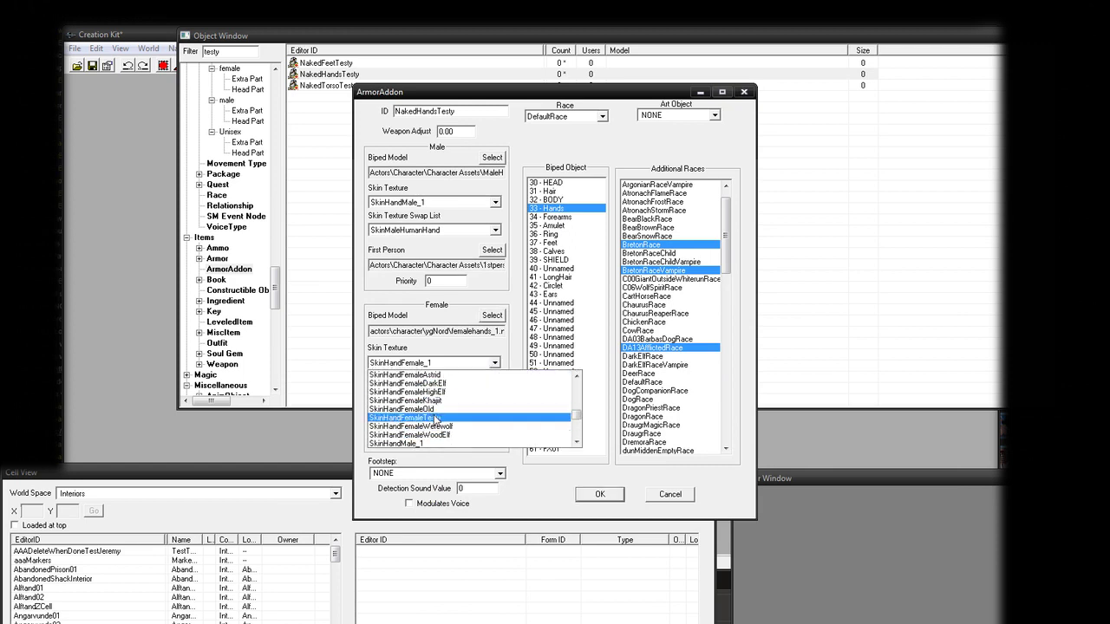
click(455, 418)
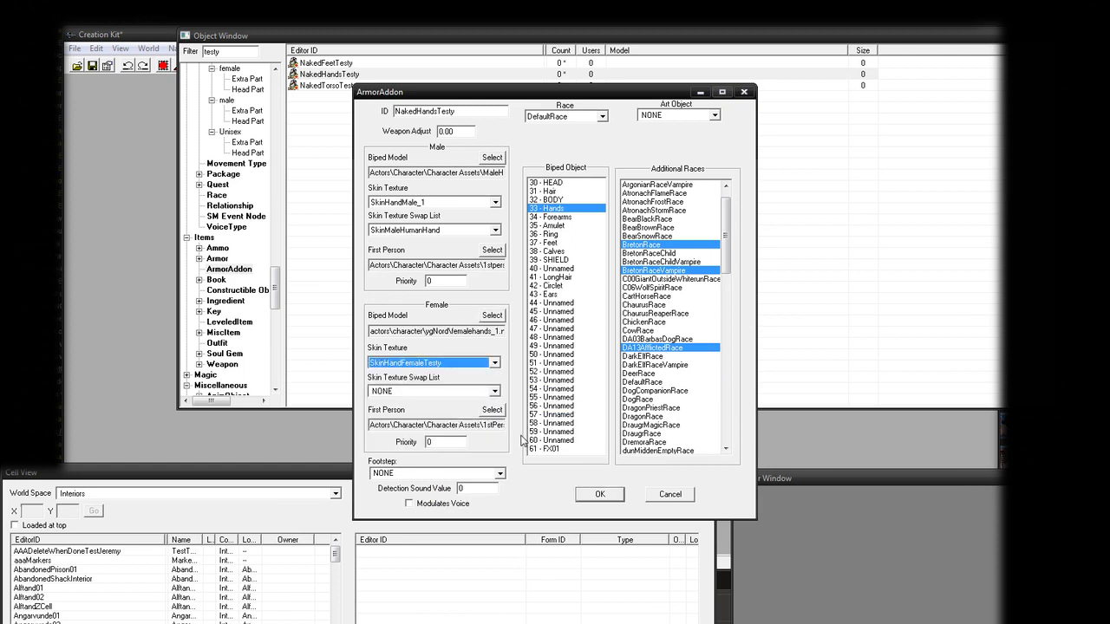
click(600, 494)
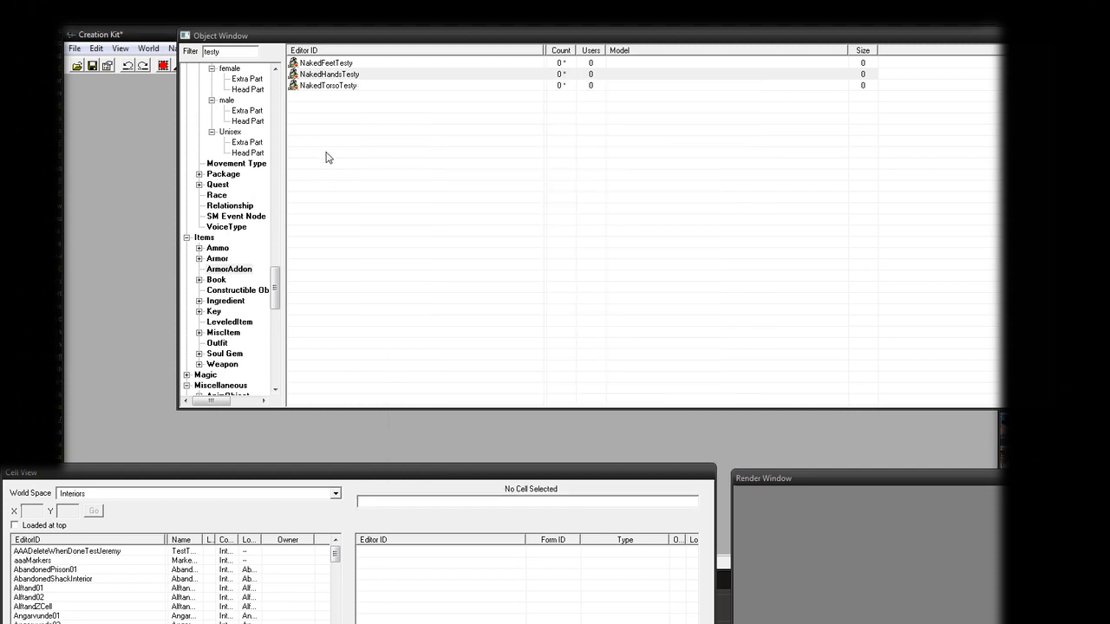
Step: Filter the Armor category for Skinnaked and duplicate the SkinNaked armor
click(218, 259)
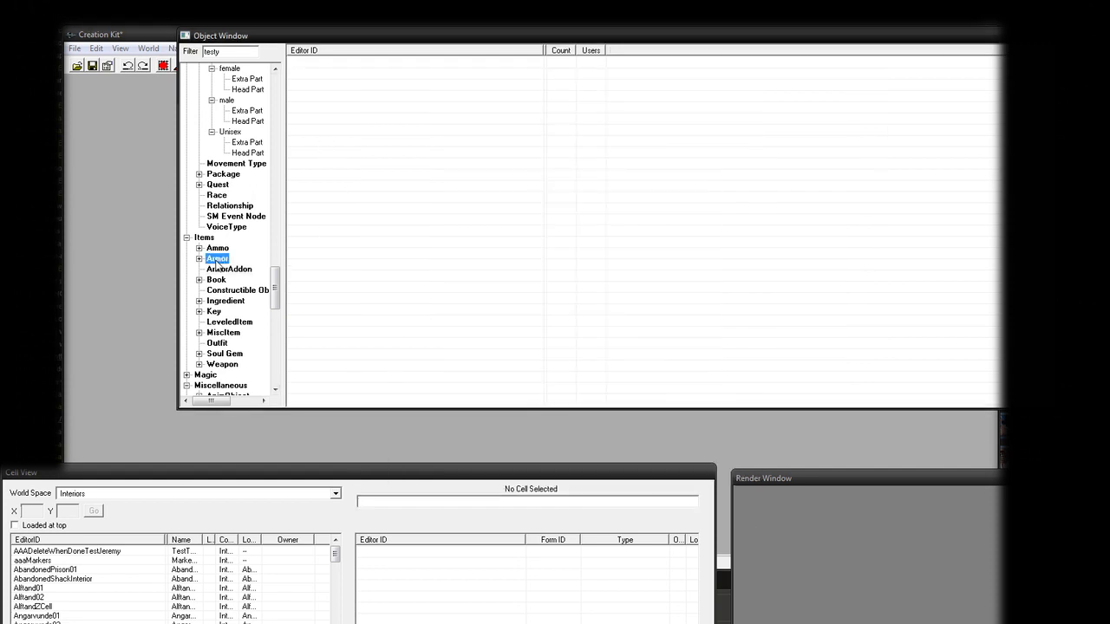
double_click(233, 52)
text(S)
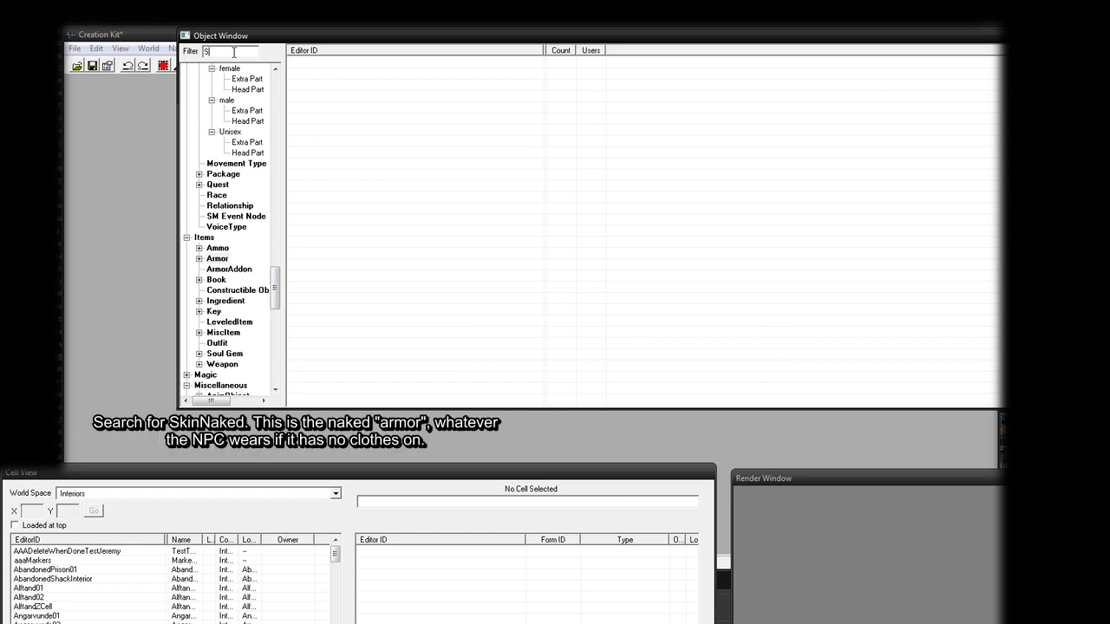
text(kinnaked)
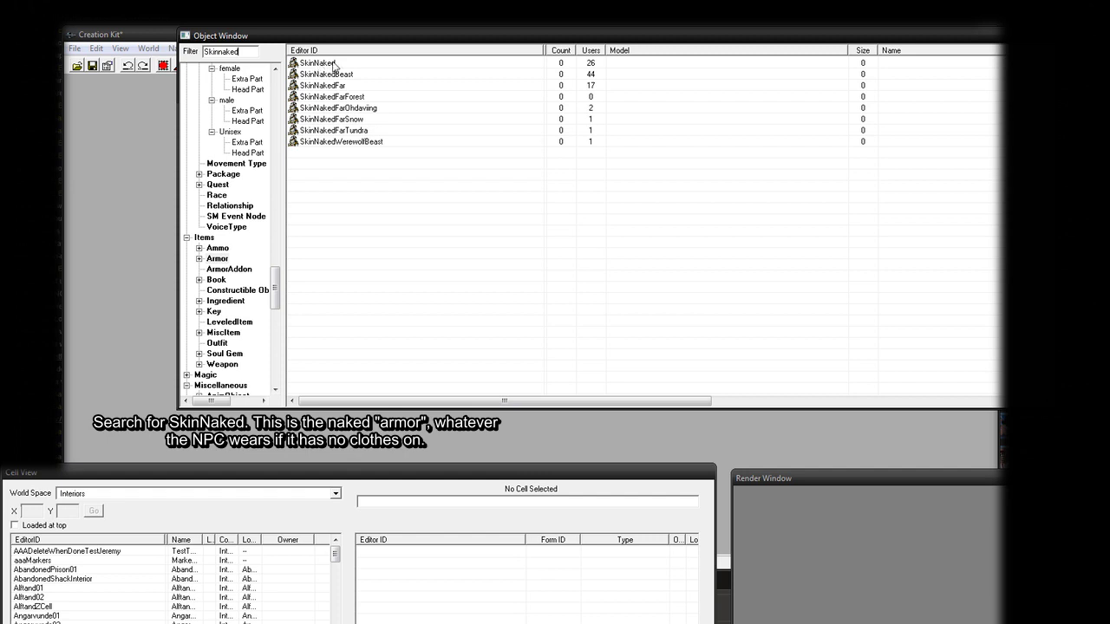
right_click(307, 61)
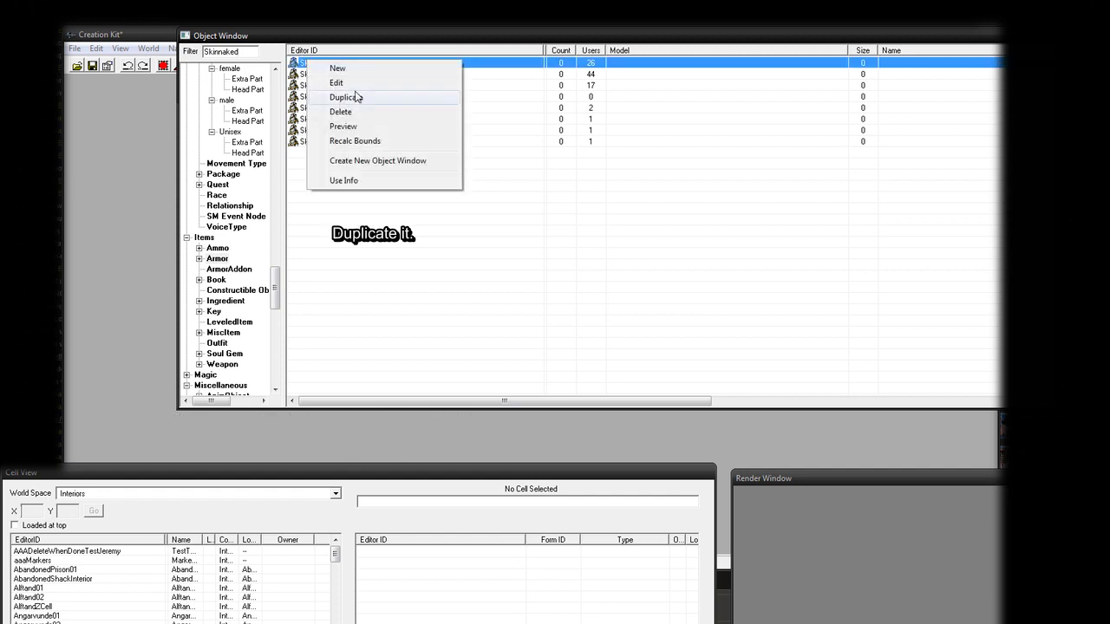
click(356, 97)
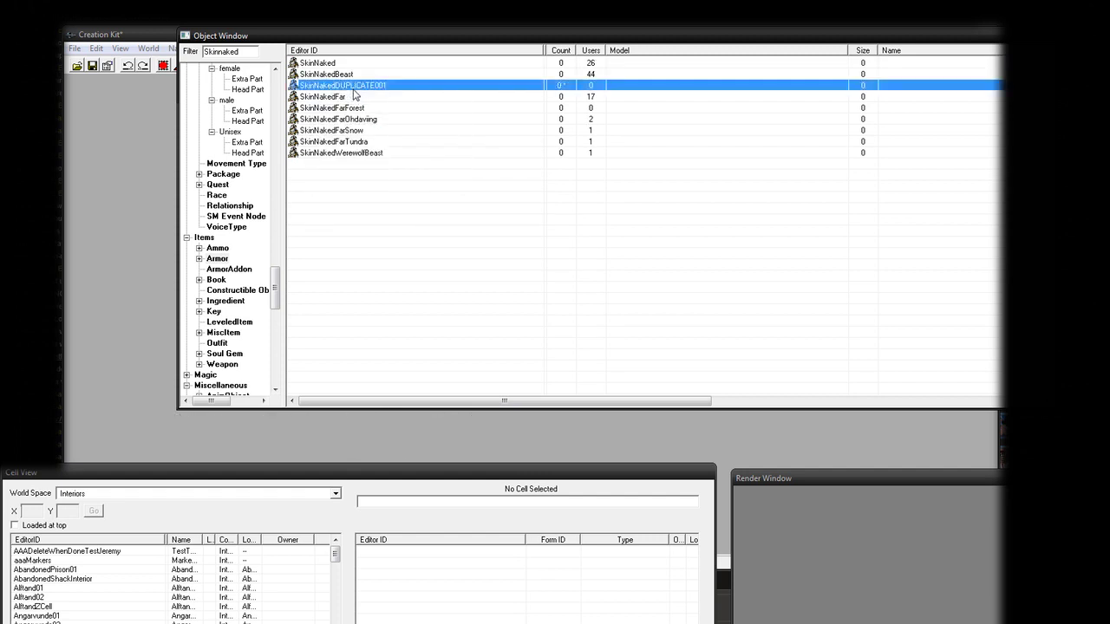
Step: Change the duplicated armor's ID to SkinNakedTesty and delete its NakedFeet, NakedHands and NakedTorso models
double_click(352, 88)
drag(343, 126, 436, 137)
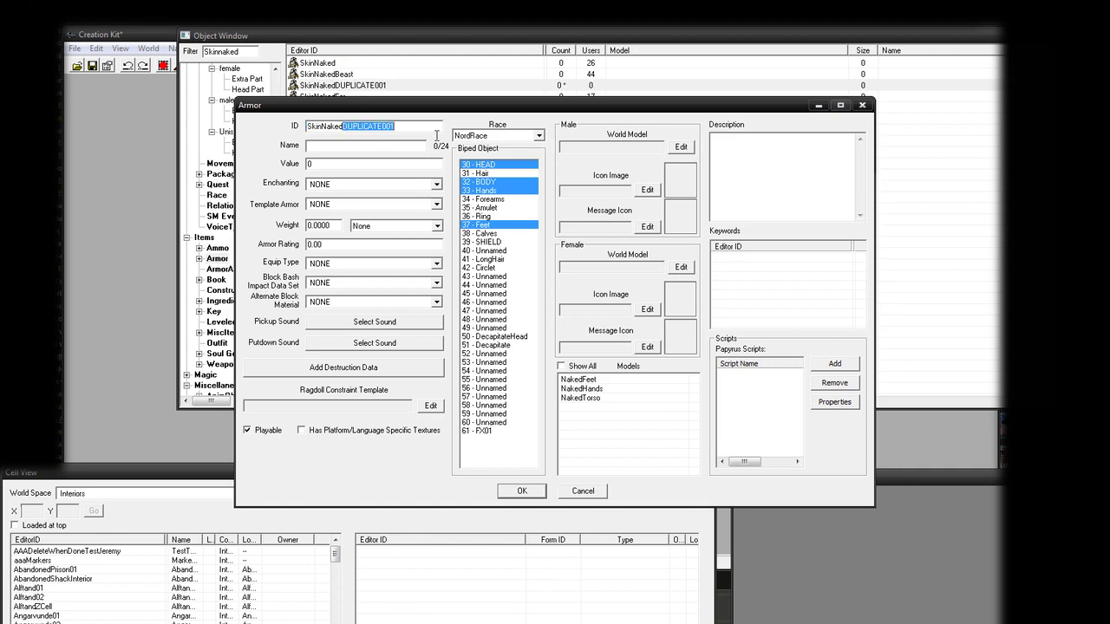
text(Testy)
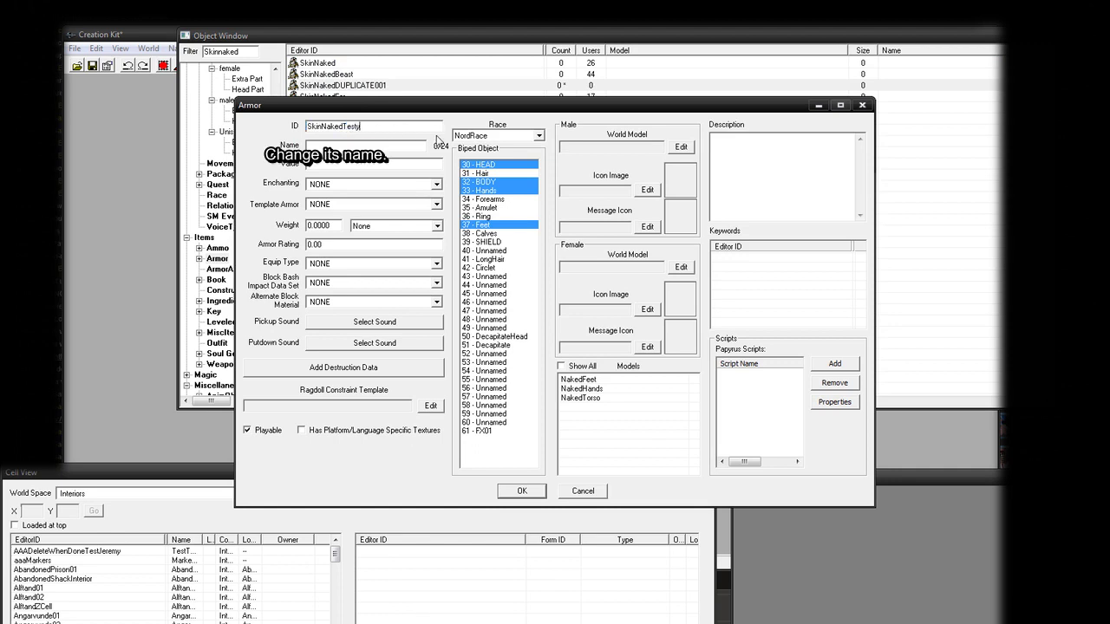
drag(612, 420, 596, 396)
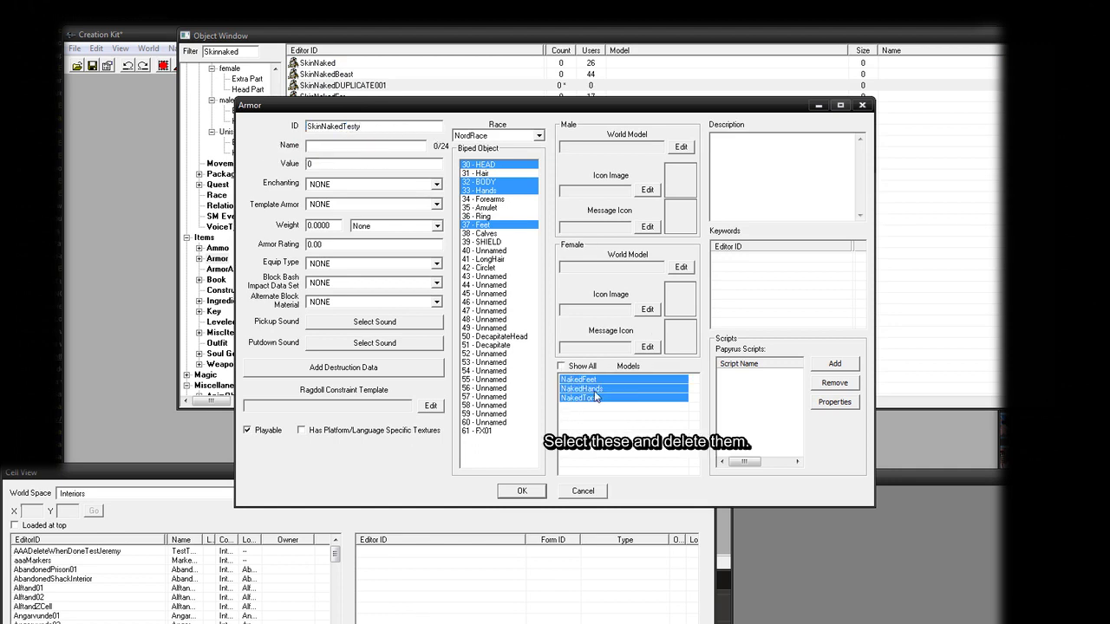
key(Delete)
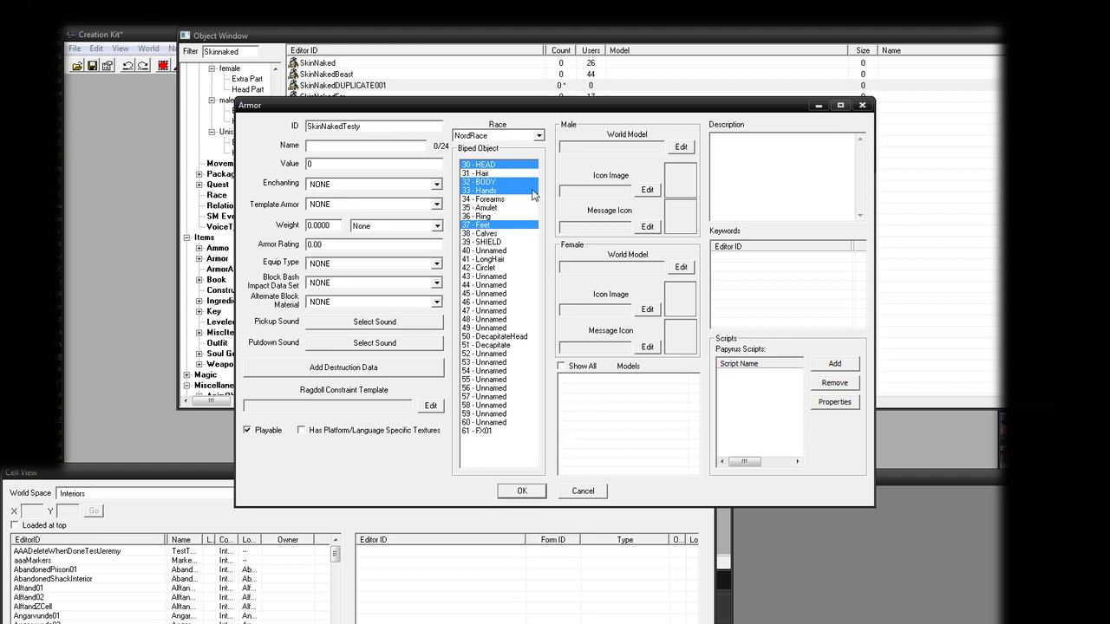
Step: Set the race of the SkinNakedTesty armor to DefaultRace
click(529, 136)
scroll(525, 165, down, 2)
scroll(525, 169, up, 12)
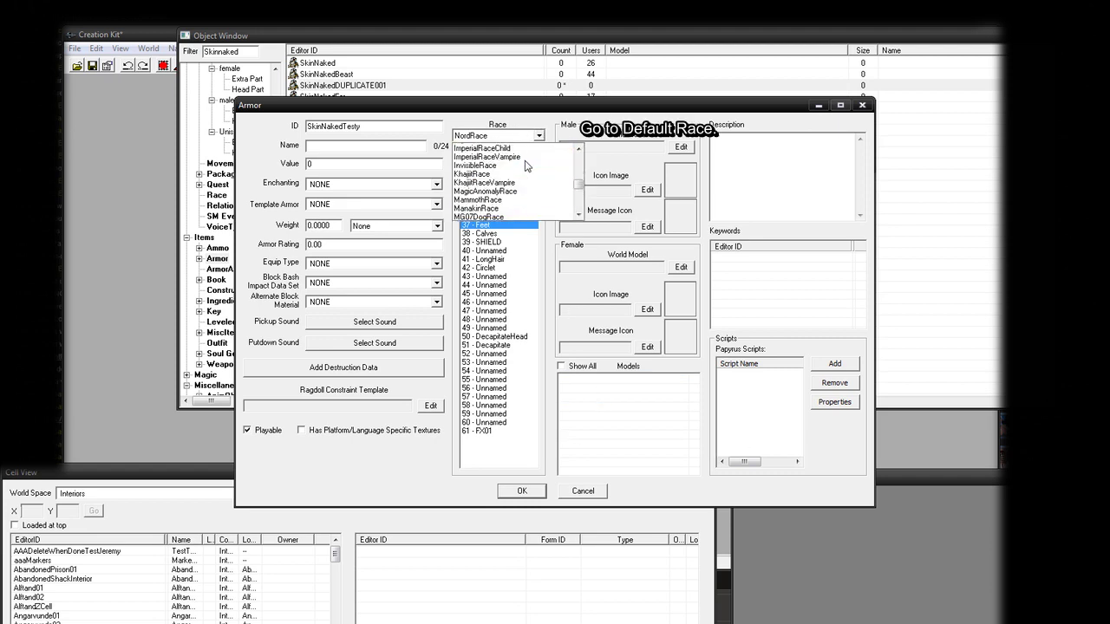
scroll(526, 173, up, 3)
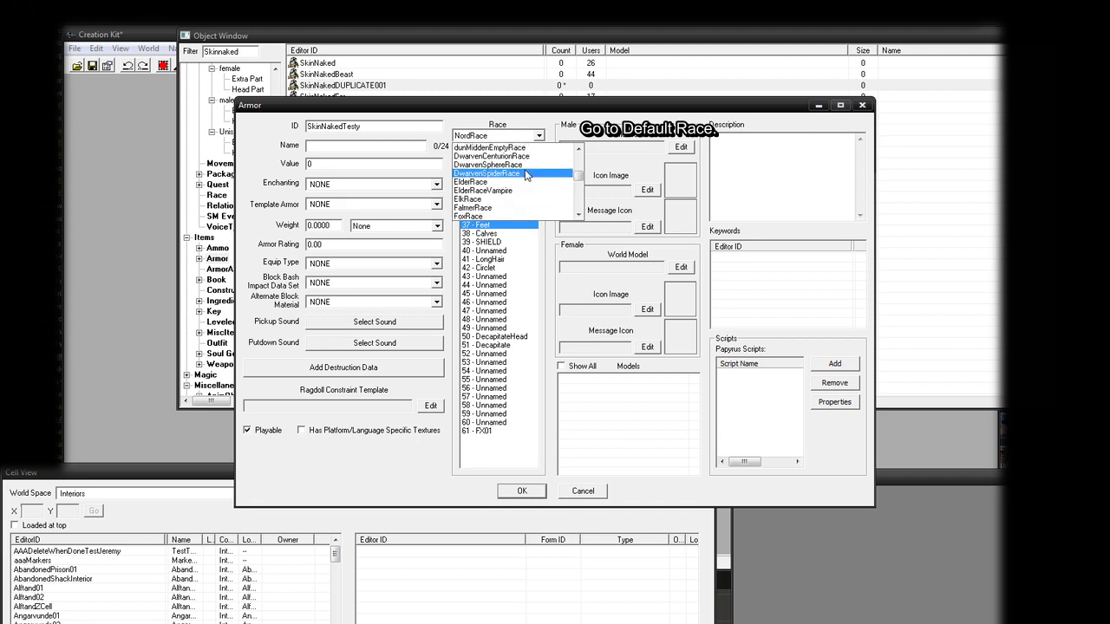
scroll(516, 176, up, 3)
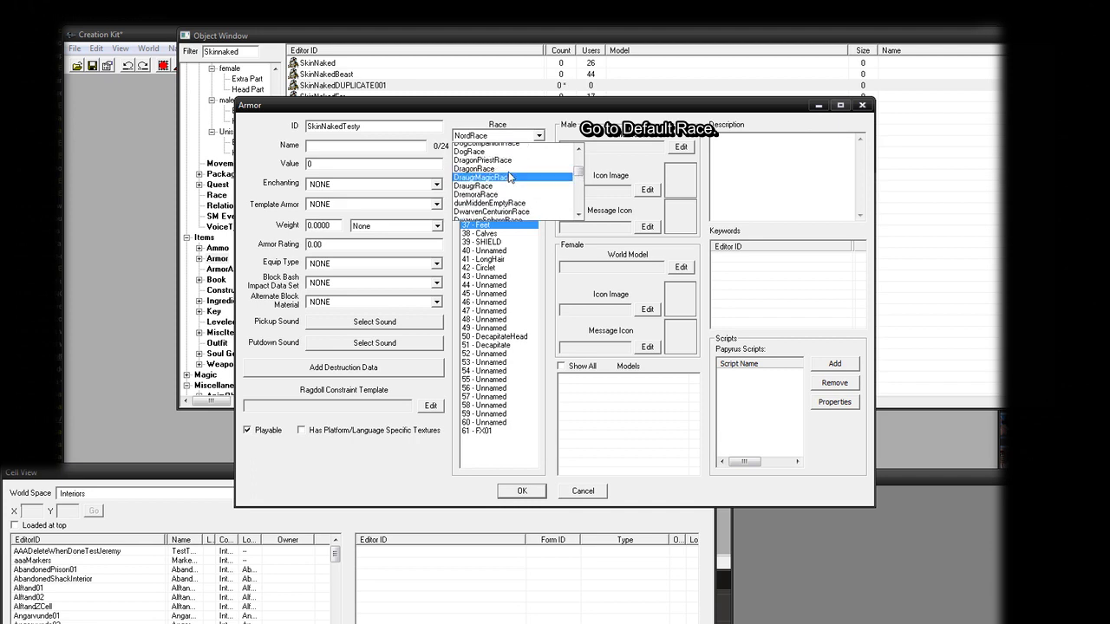
scroll(507, 177, up, 1)
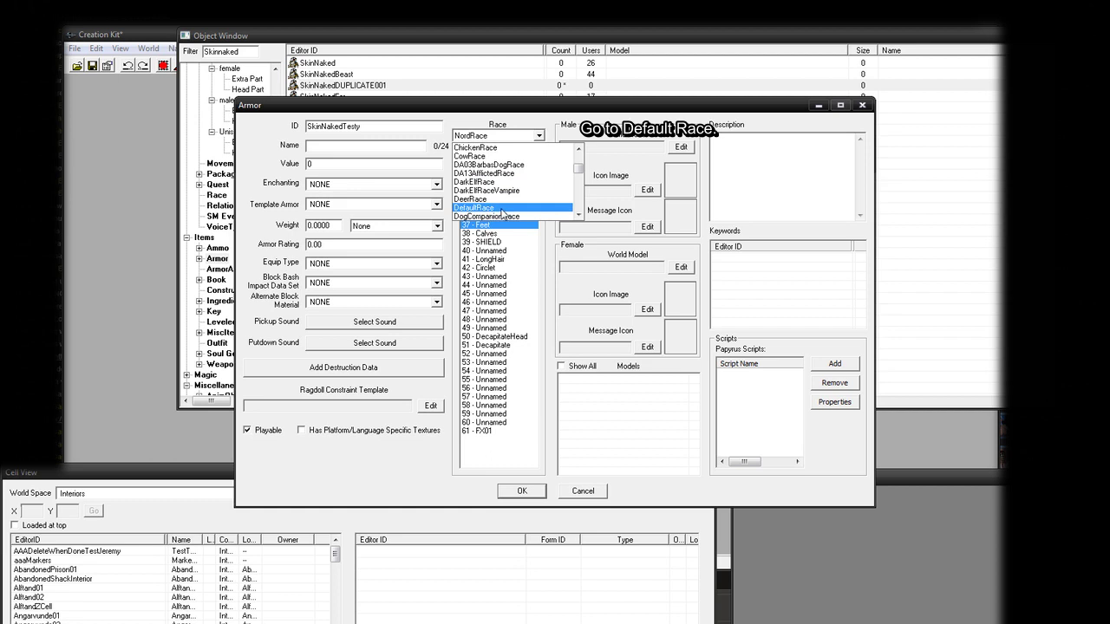
click(503, 208)
Step: Try to add NakedTorsoTesty to the armor's models by picking it from the form selection list
right_click(583, 384)
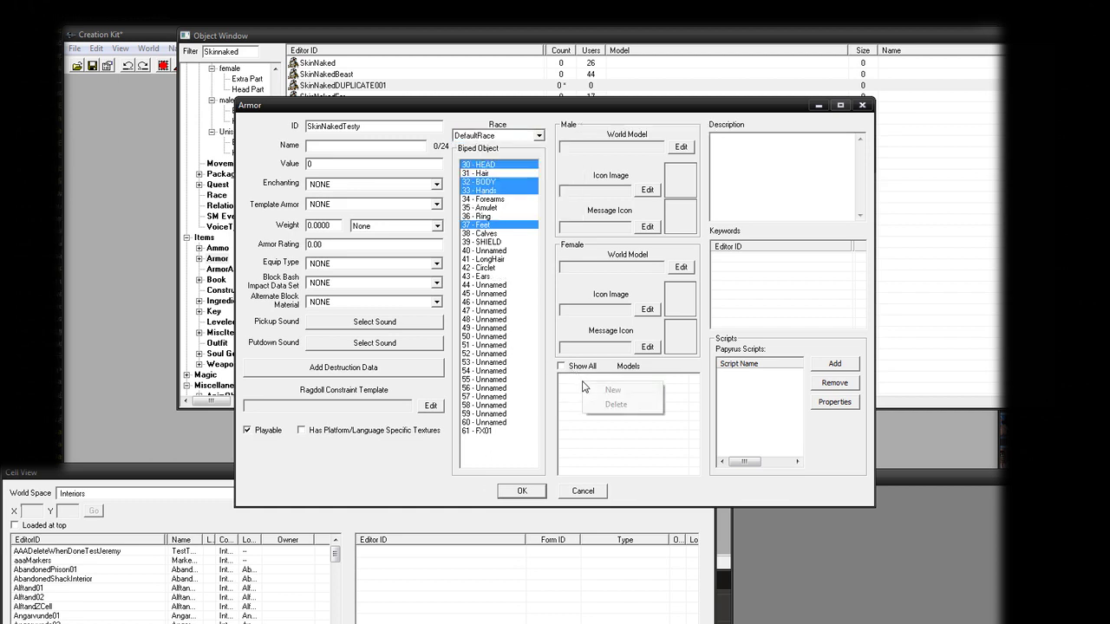
click(607, 390)
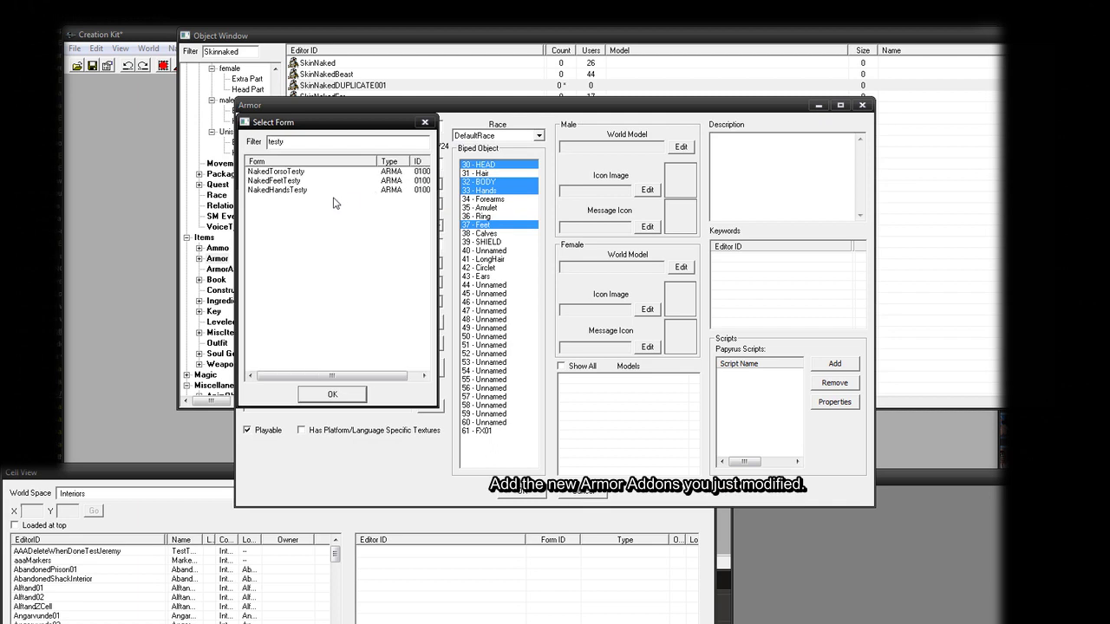
click(294, 171)
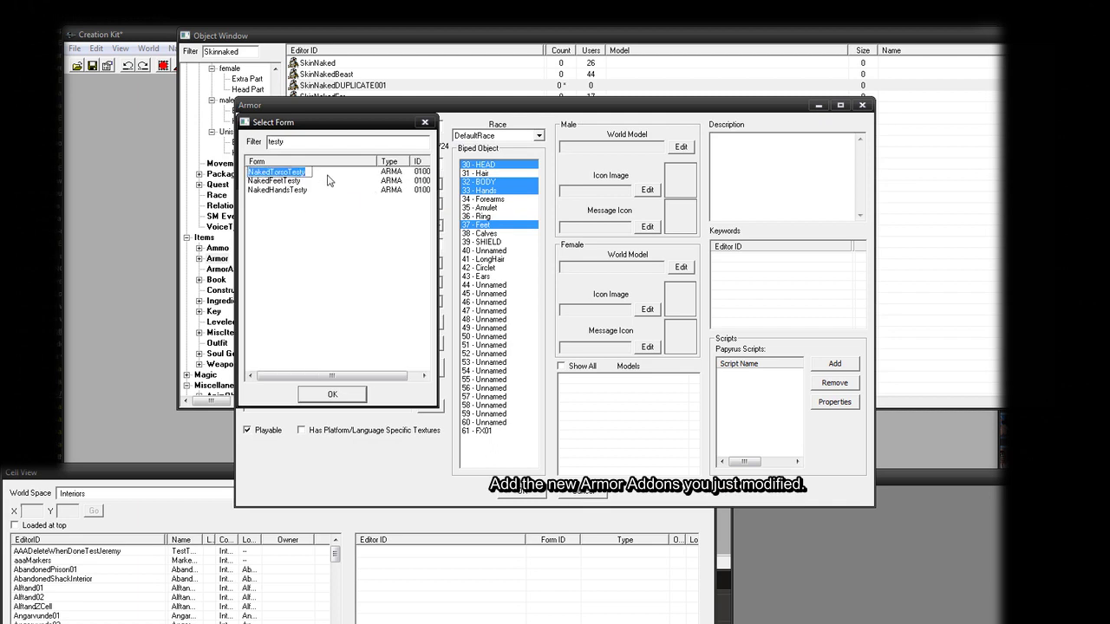
double_click(327, 179)
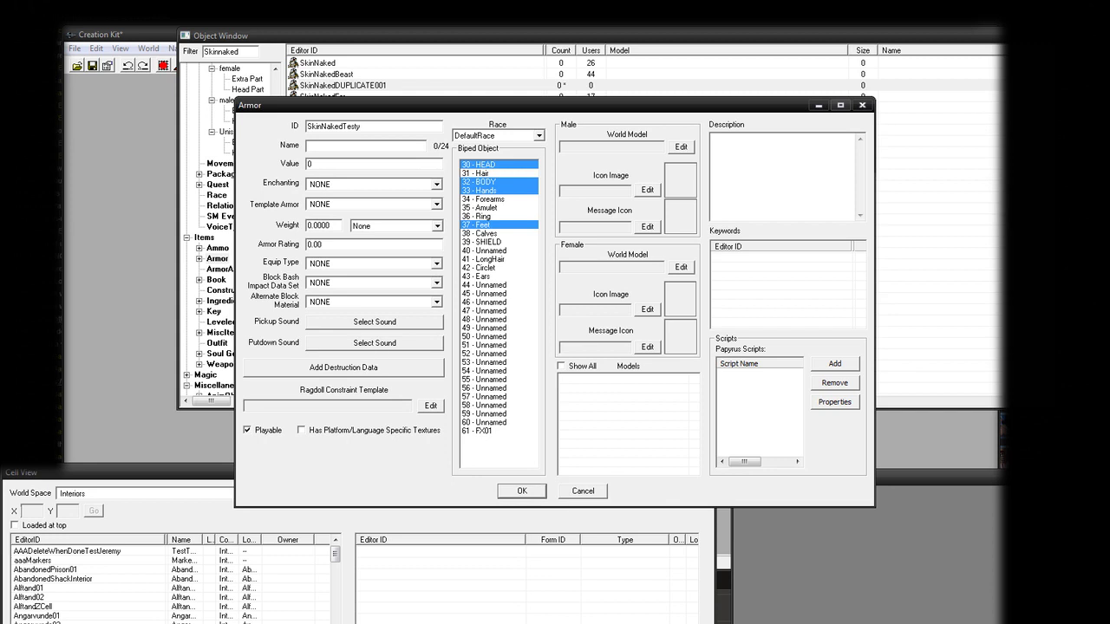
Step: Filter the ArmorAddon category for testy and add NakedFeetTesty, NakedHandsTesty and NakedTorsoTesty to the armor's models
click(267, 52)
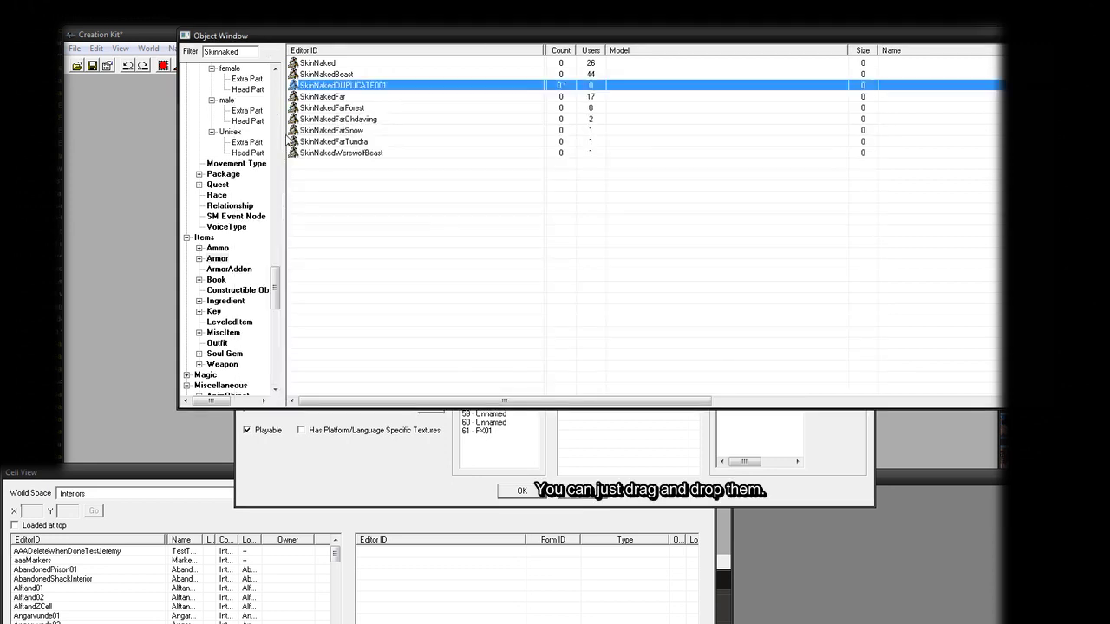
click(252, 270)
click(242, 51)
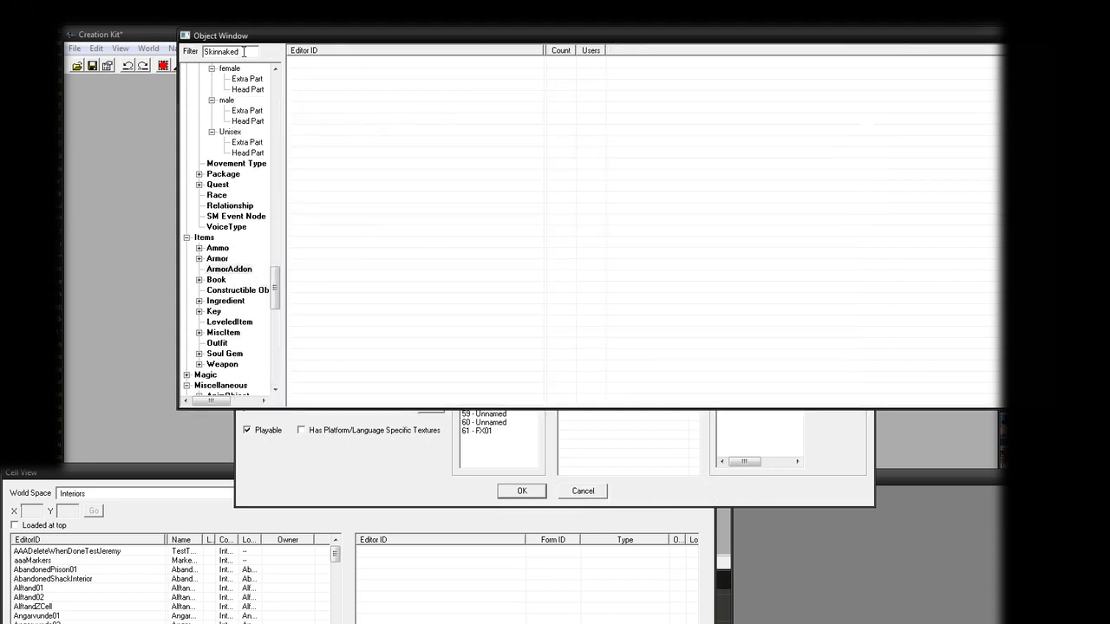
key(BackSpace)
key(BackSpace)
key(BackSpace)
key(BackSpace)
key(BackSpace)
key(BackSpace)
key(BackSpace)
key(BackSpace)
key(BackSpace)
drag(303, 35, 622, 429)
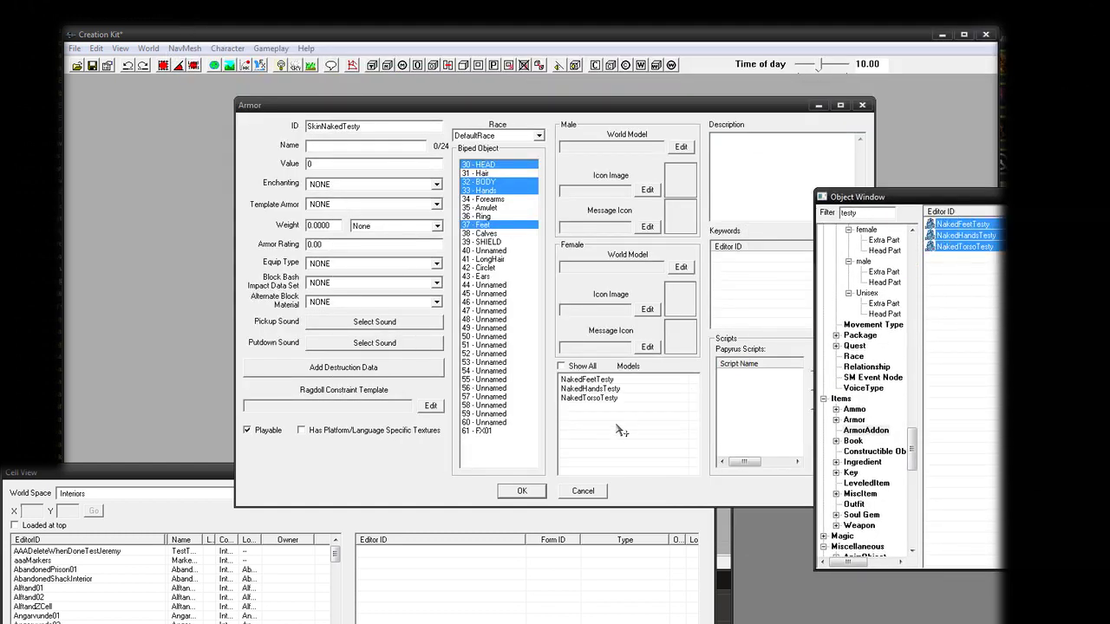
Step: Save the armor by renaming the existing form instead of creating a new one, and list the testy entries in the Armor category
click(522, 491)
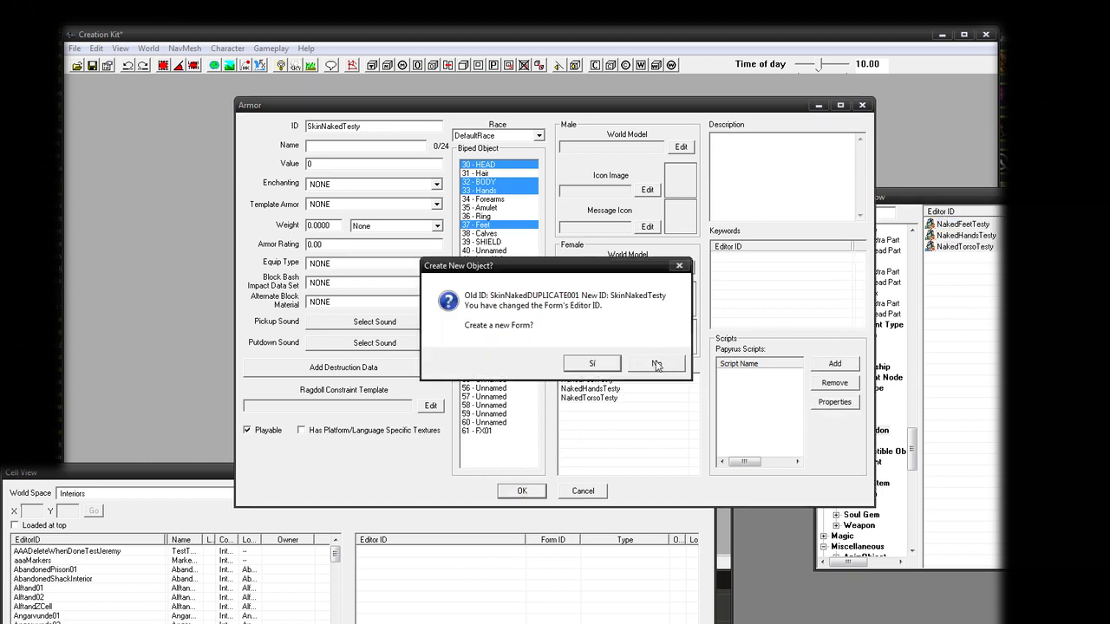
click(656, 364)
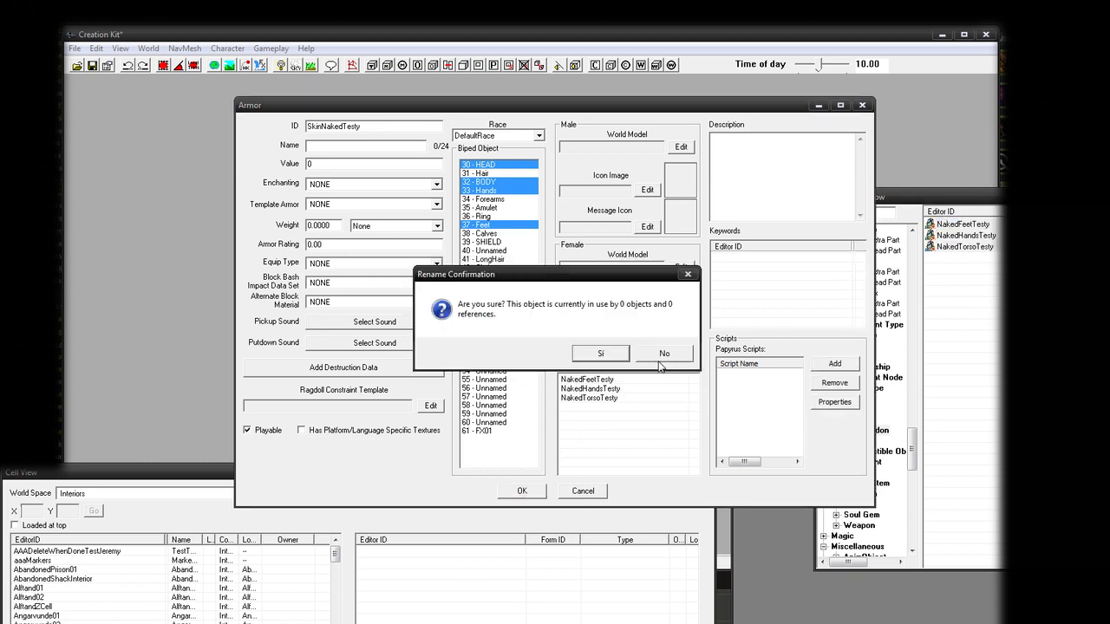
click(601, 354)
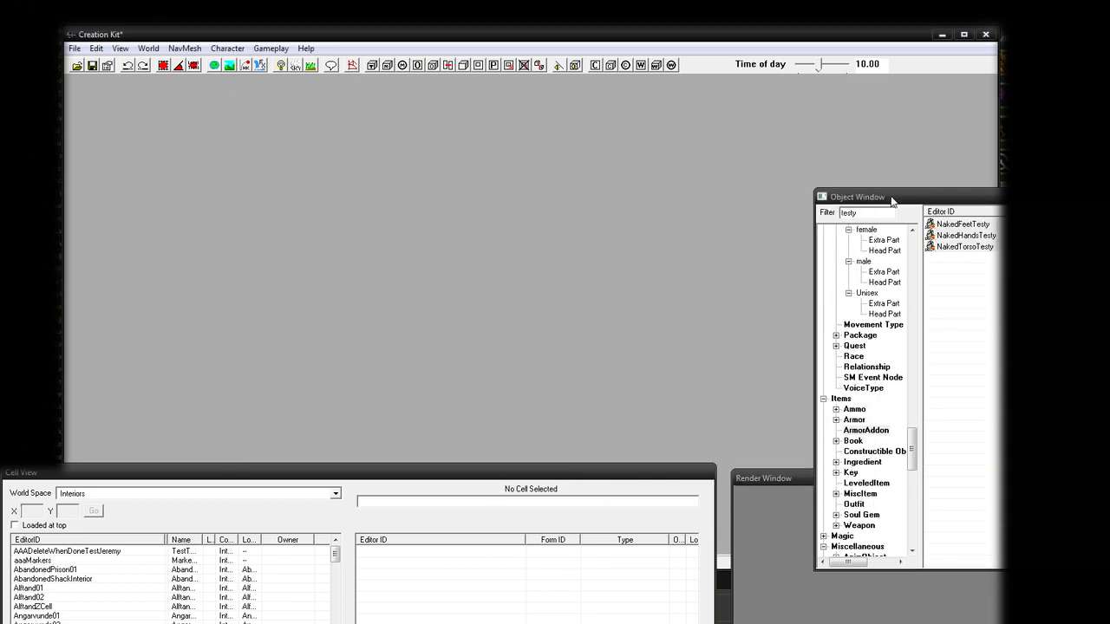
drag(892, 201, 442, 148)
click(404, 367)
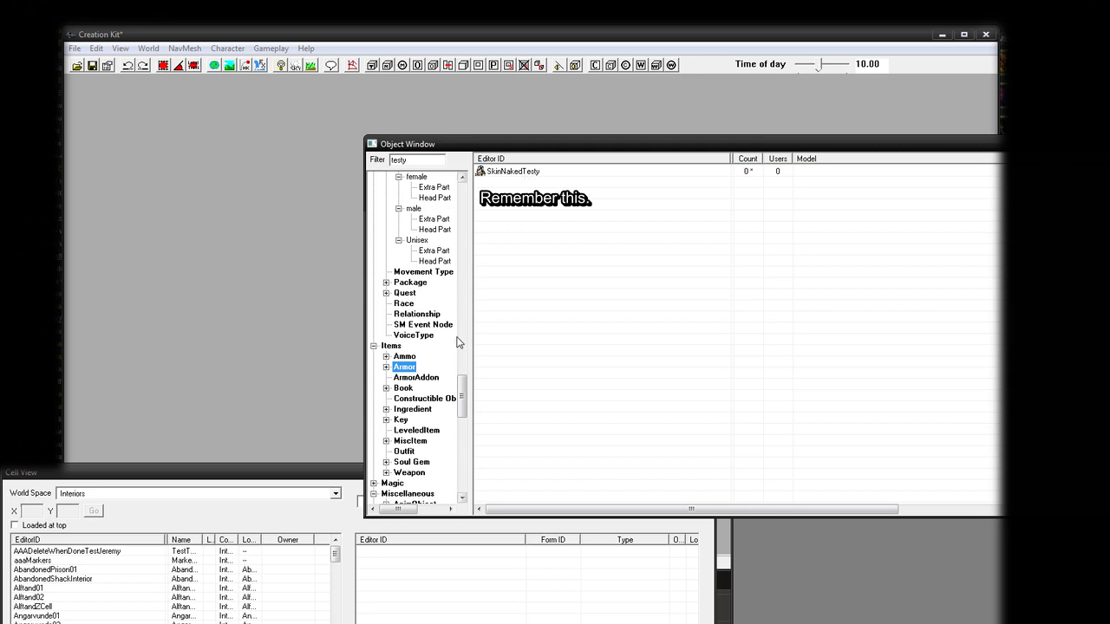
Step: Open the NordRaceTesty race and set its Armor Race to DefaultRace
drag(461, 400, 480, 386)
click(406, 409)
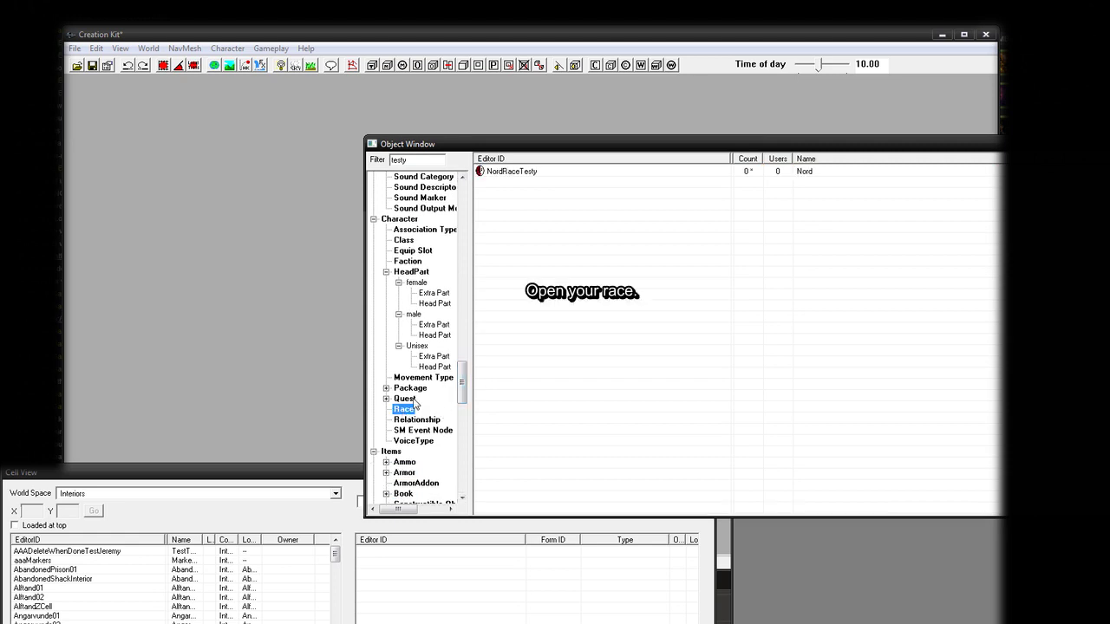
double_click(490, 172)
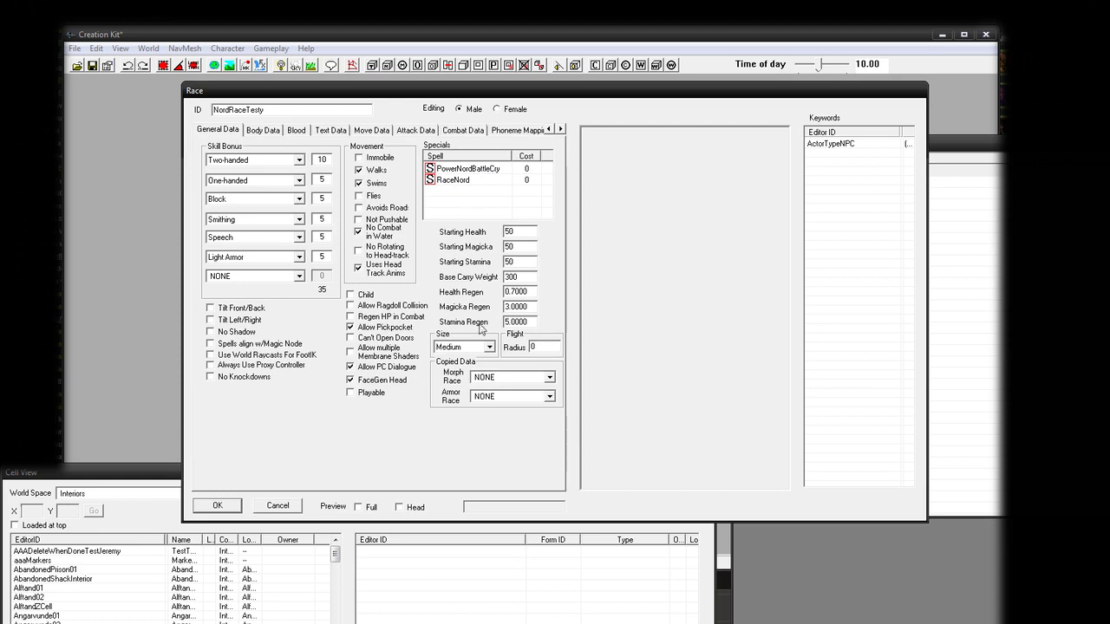
click(488, 398)
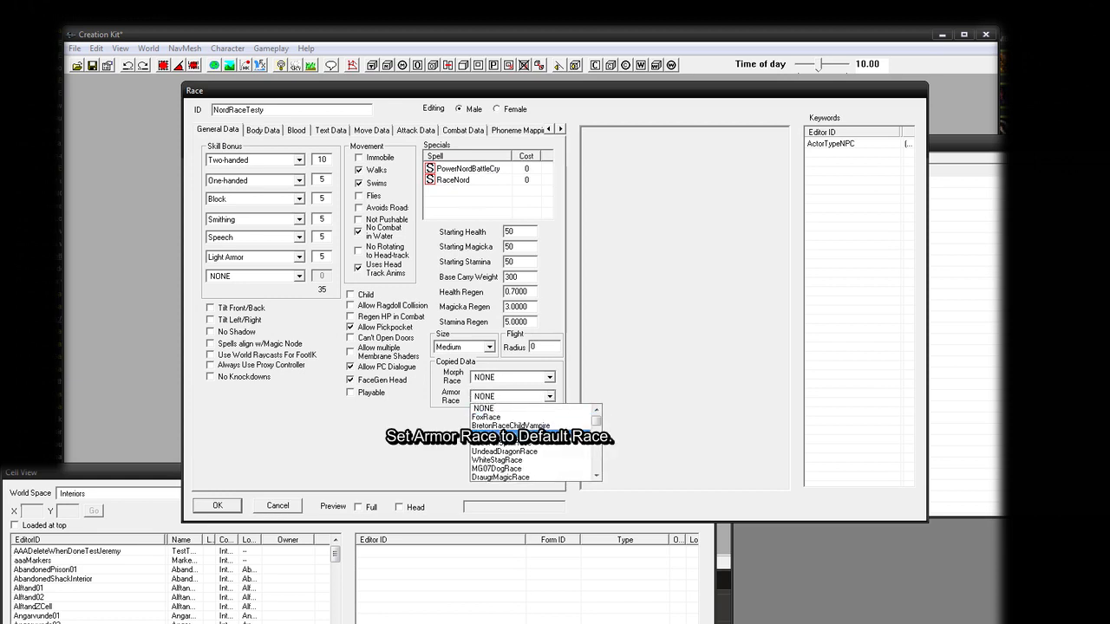
scroll(533, 442, down, 3)
click(494, 407)
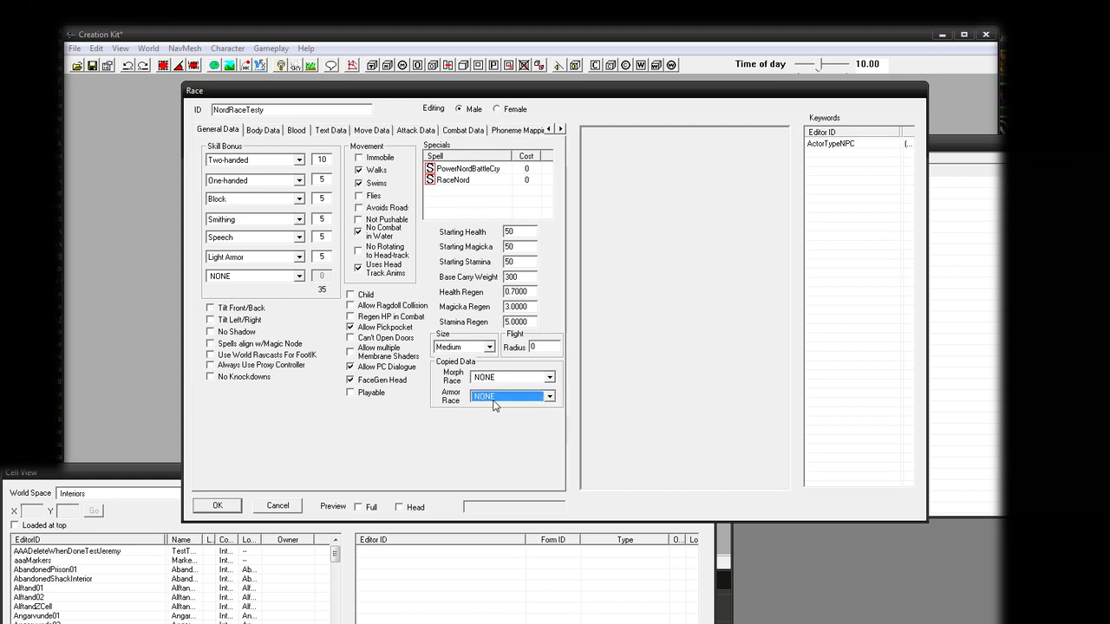
scroll(494, 406, down, 7)
scroll(494, 405, up, 5)
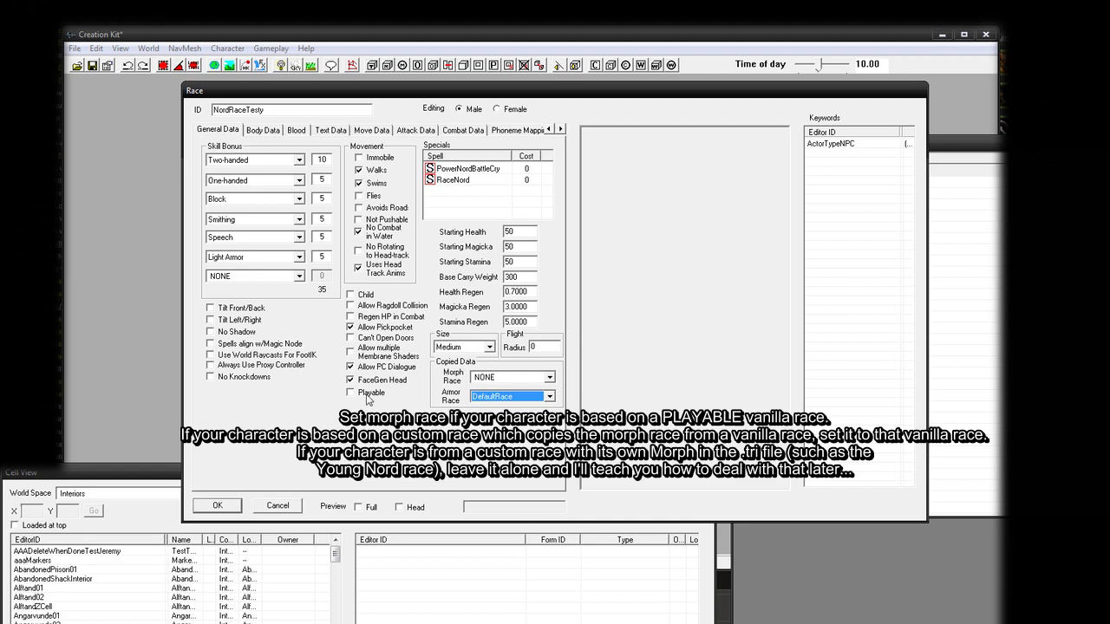
Step: Set the skin in the race's body data to SkinNakedTesty
click(264, 131)
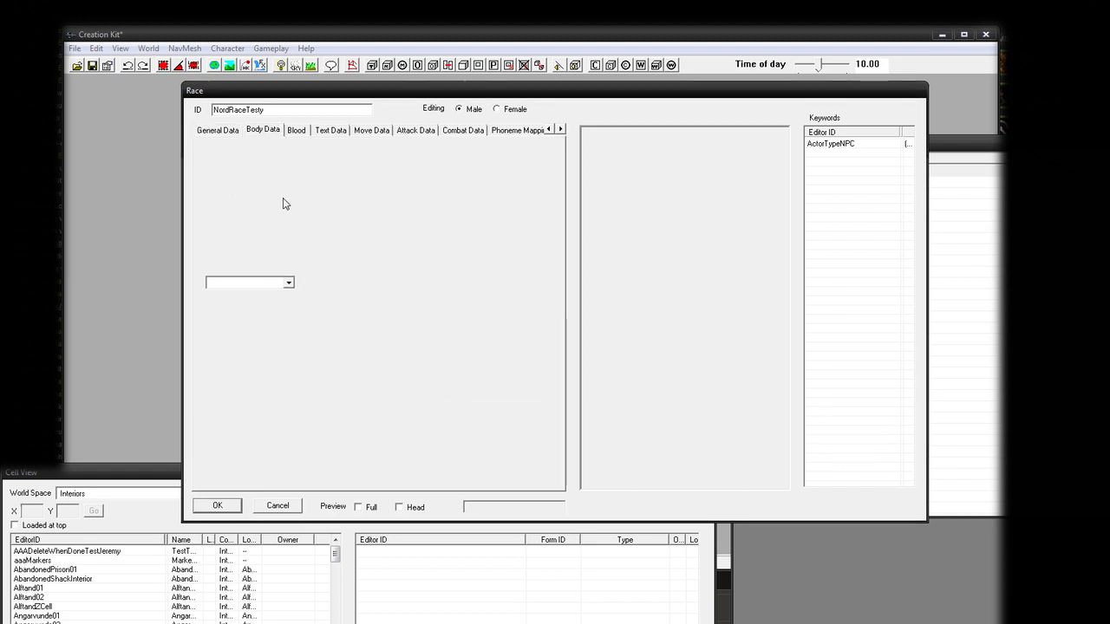
click(266, 283)
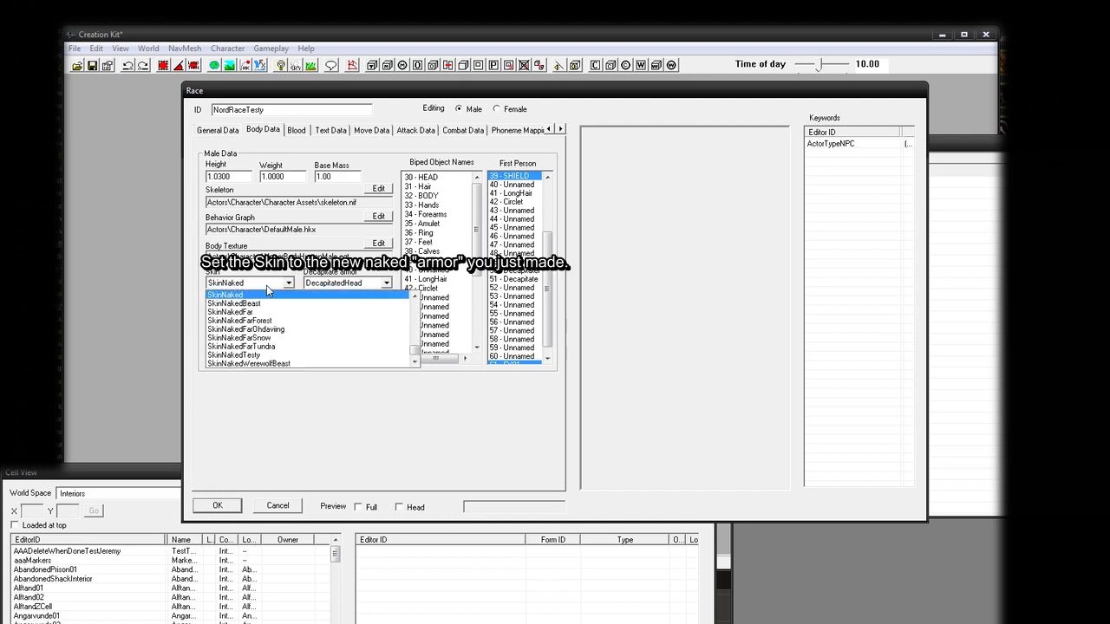
click(257, 355)
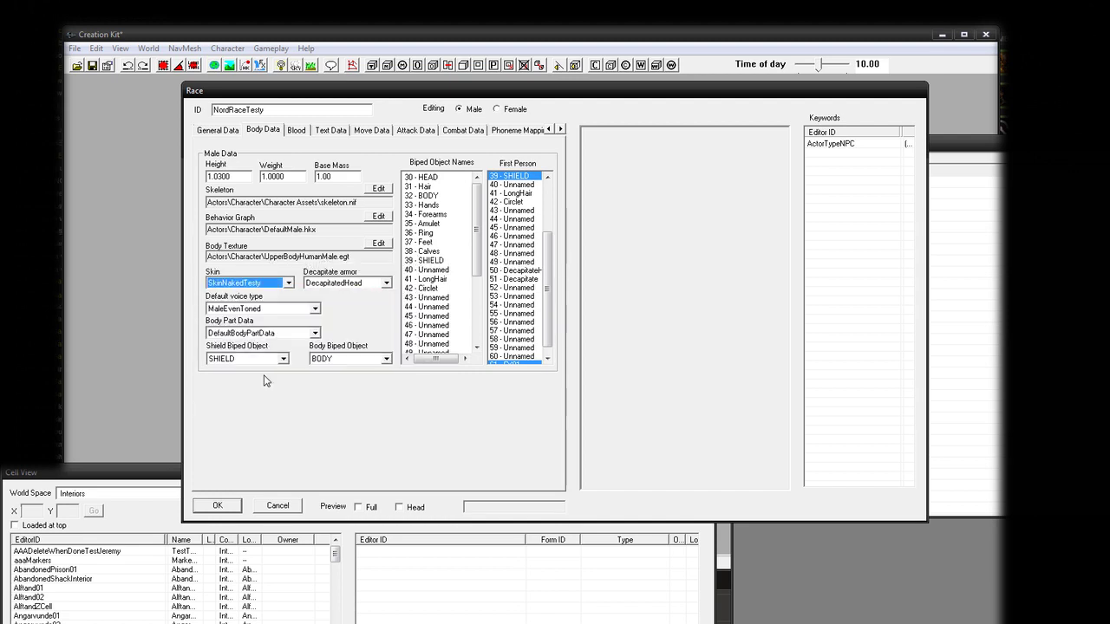
Step: Turn on the full-body preview and examine the race's male and female bodies with the assigned skin
click(359, 507)
click(682, 378)
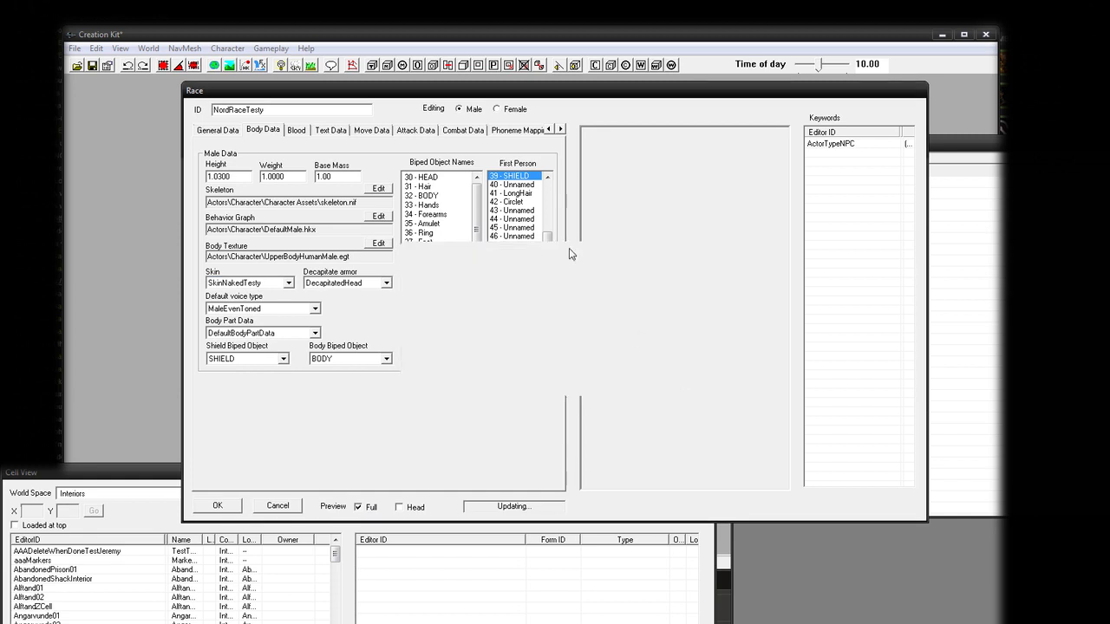
click(679, 378)
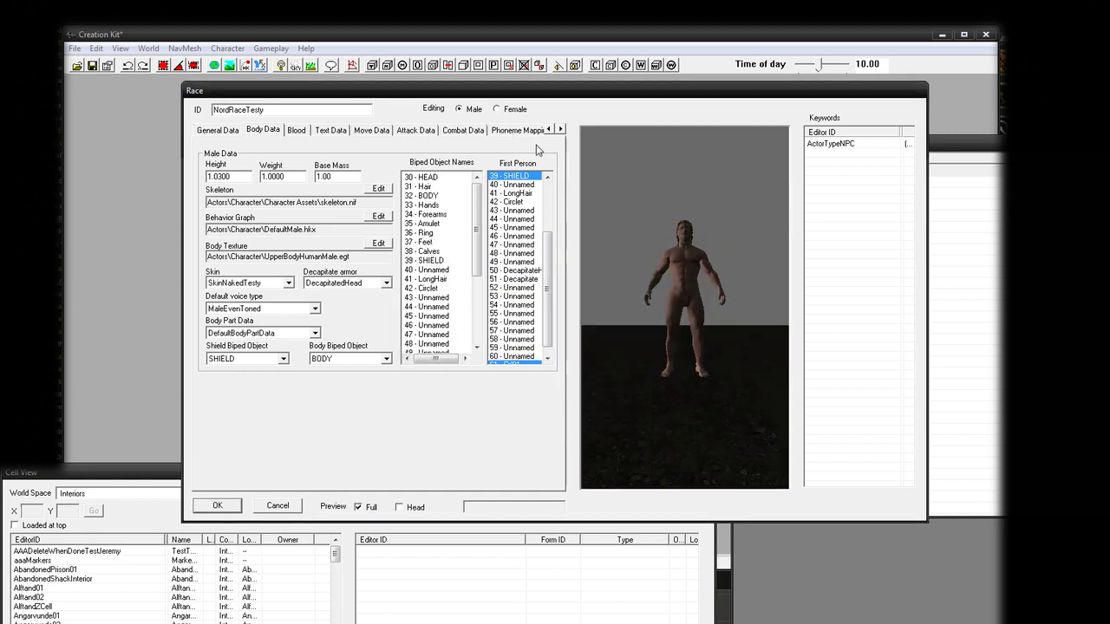
click(509, 110)
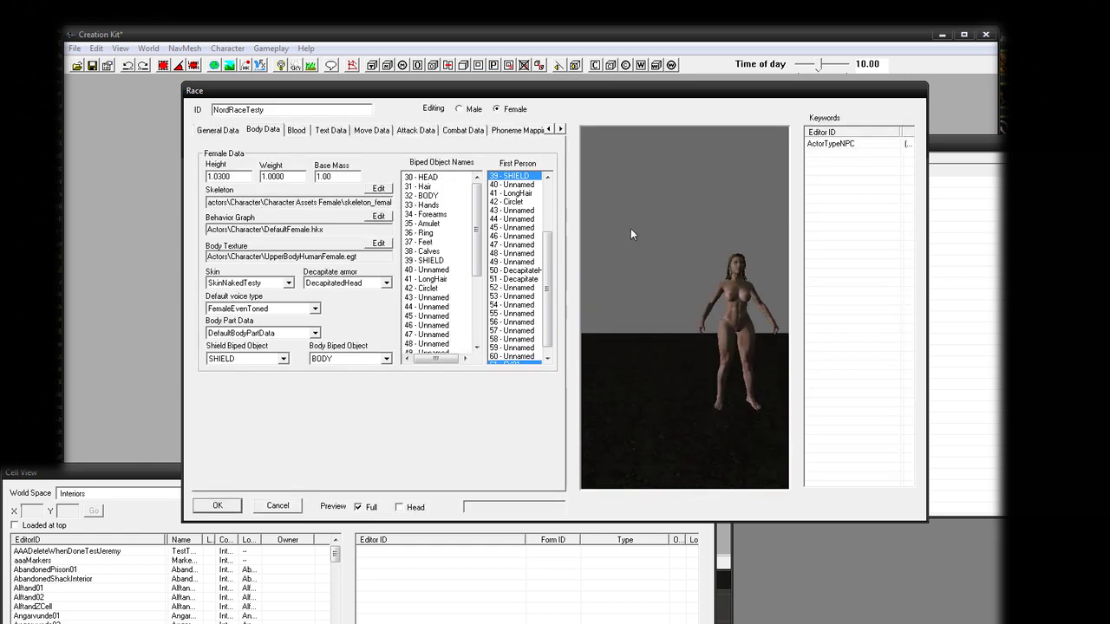
scroll(629, 228, up, 6)
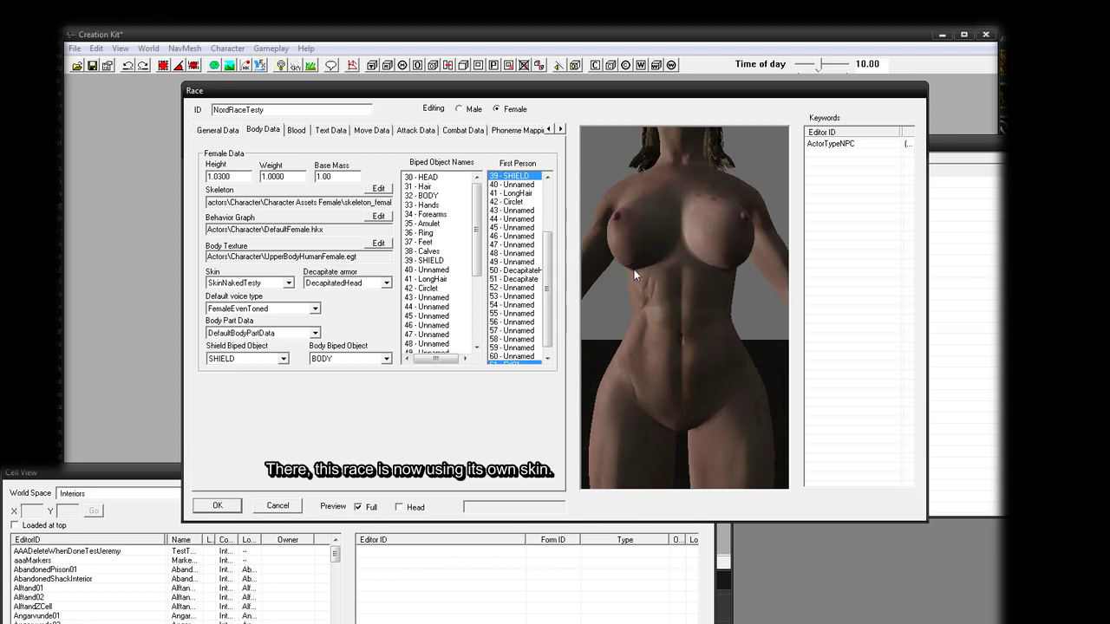
drag(635, 275, 654, 316)
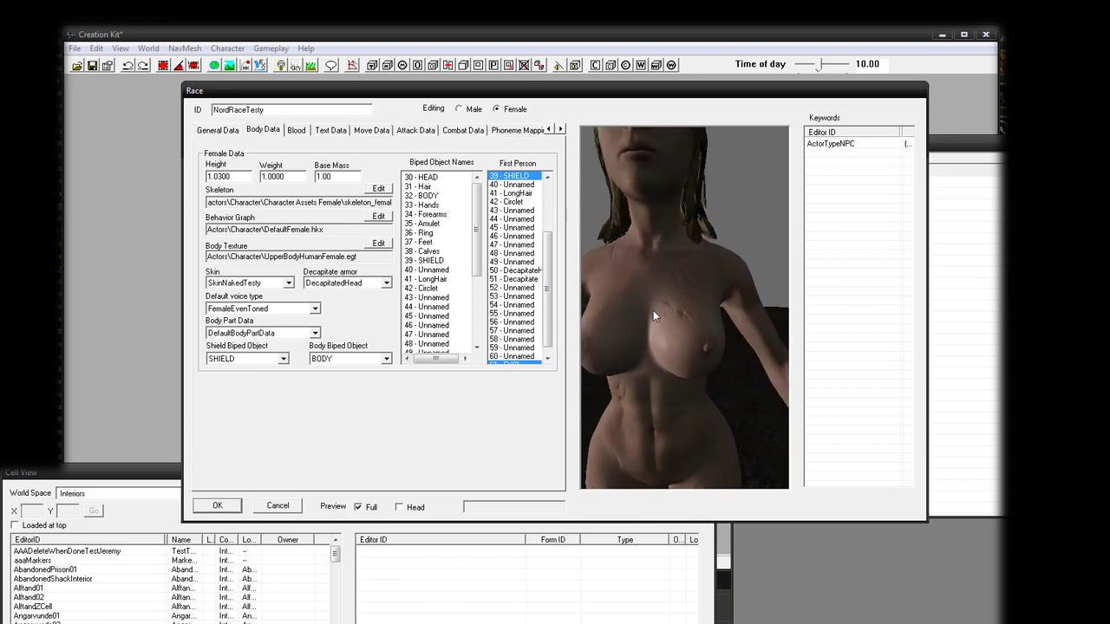
Step: Compare meshes and textures in the female preview by switching the race's skin to SkinNaked and back to SkinNakedTesty
click(288, 282)
scroll(287, 322, up, 2)
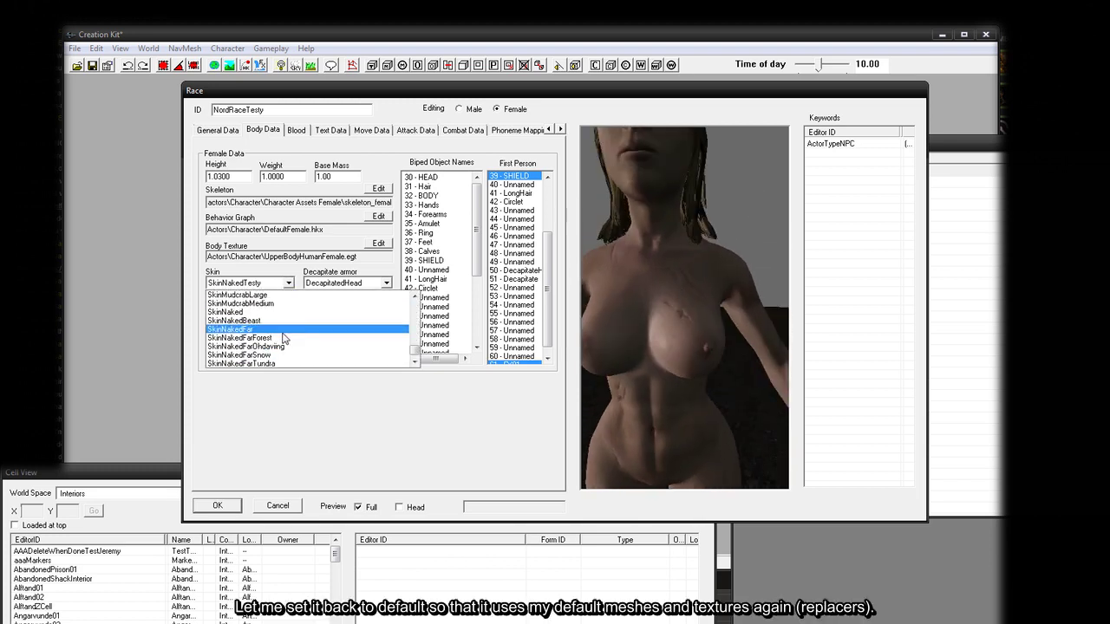
click(263, 313)
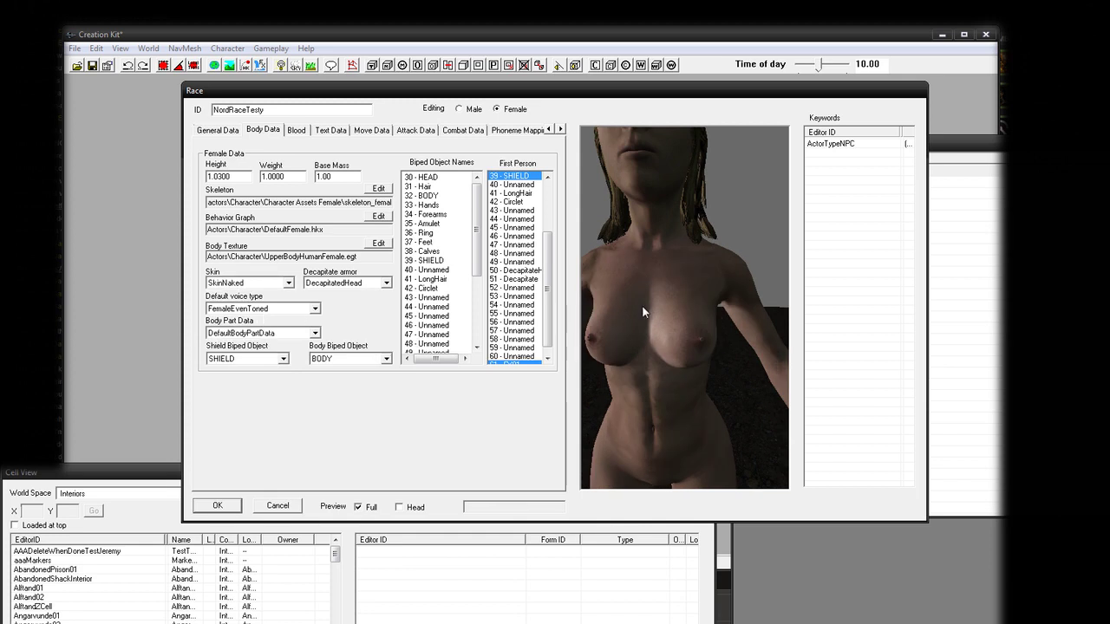
click(269, 283)
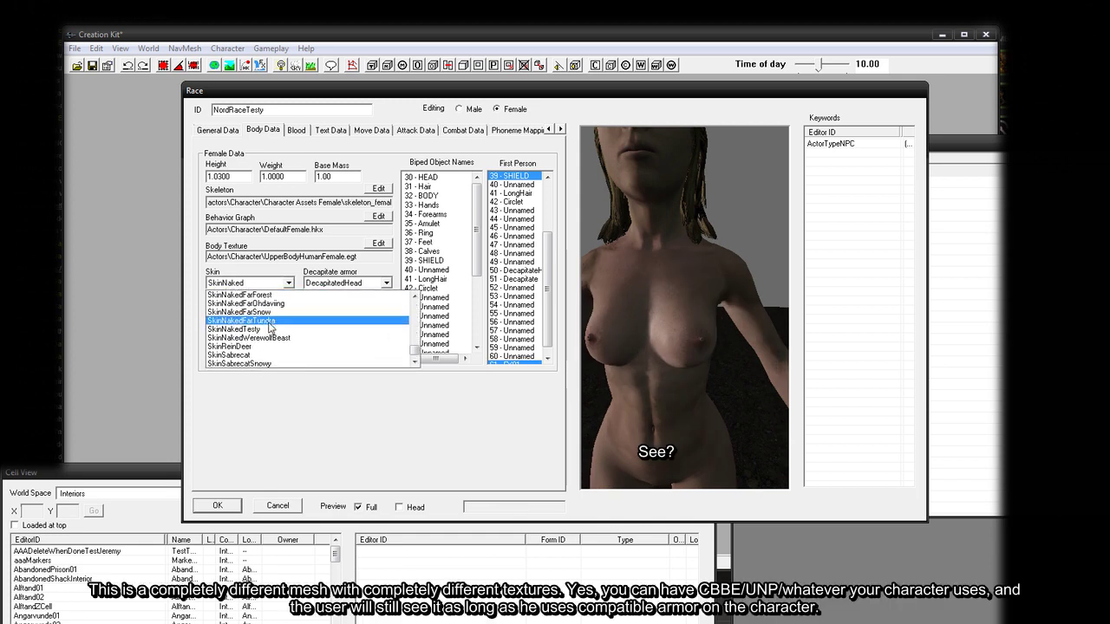
click(266, 337)
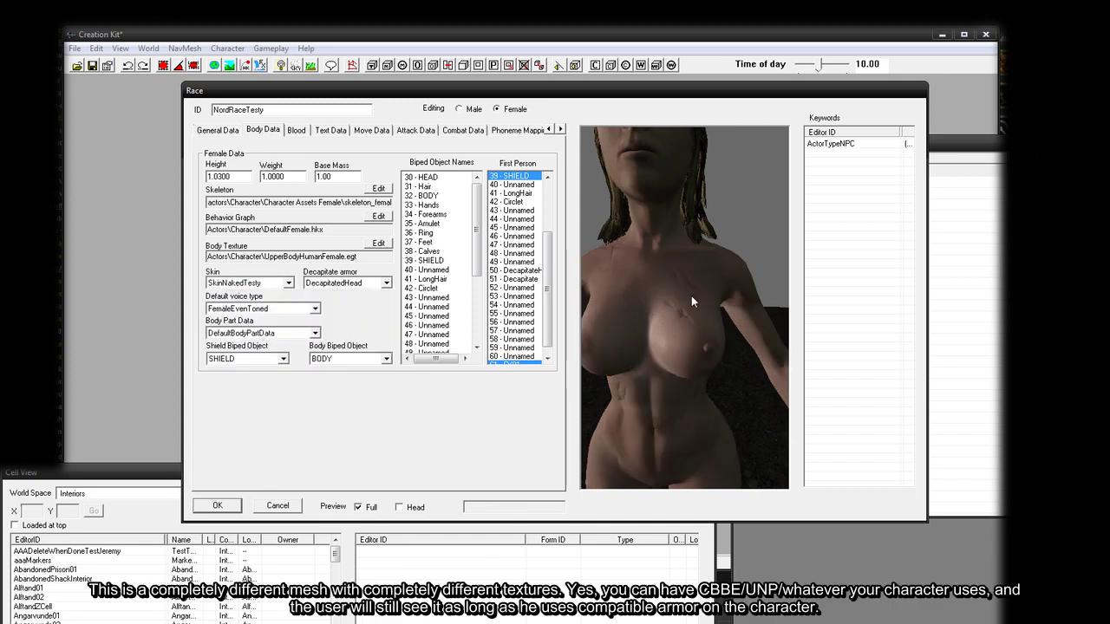
scroll(693, 285, down, 3)
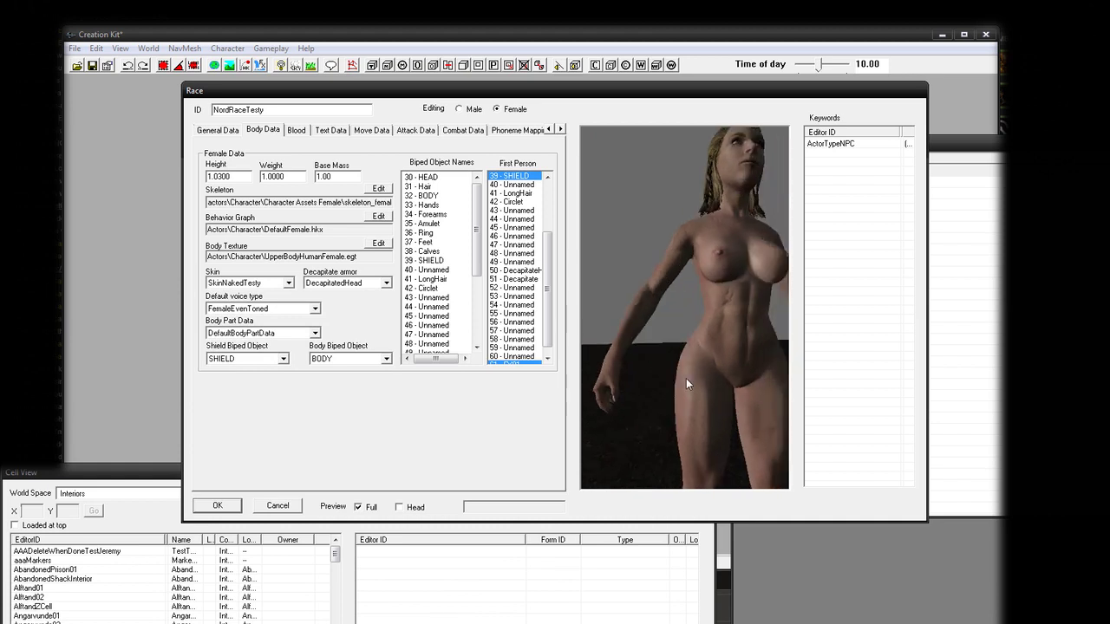
scroll(670, 358, down, 3)
mouse_move(675, 364)
mouse_down()
mouse_move(594, 362)
mouse_move(680, 361)
mouse_up()
scroll(681, 363, up, 3)
scroll(689, 364, up, 5)
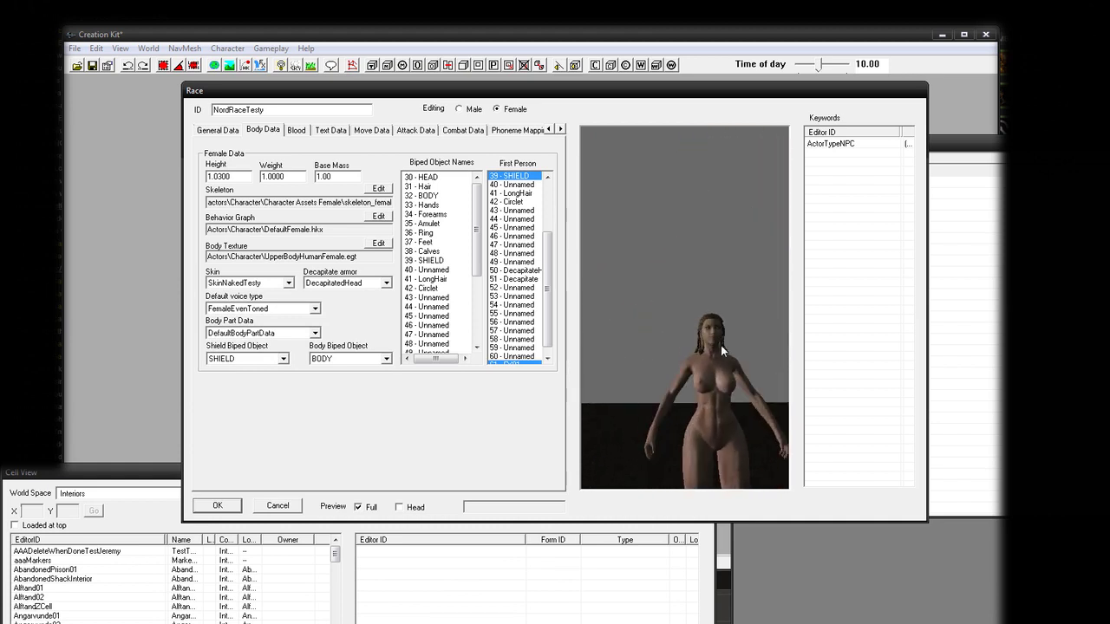
Step: Accept the NordRaceTesty changes and save the plugin as testyfollower
click(217, 505)
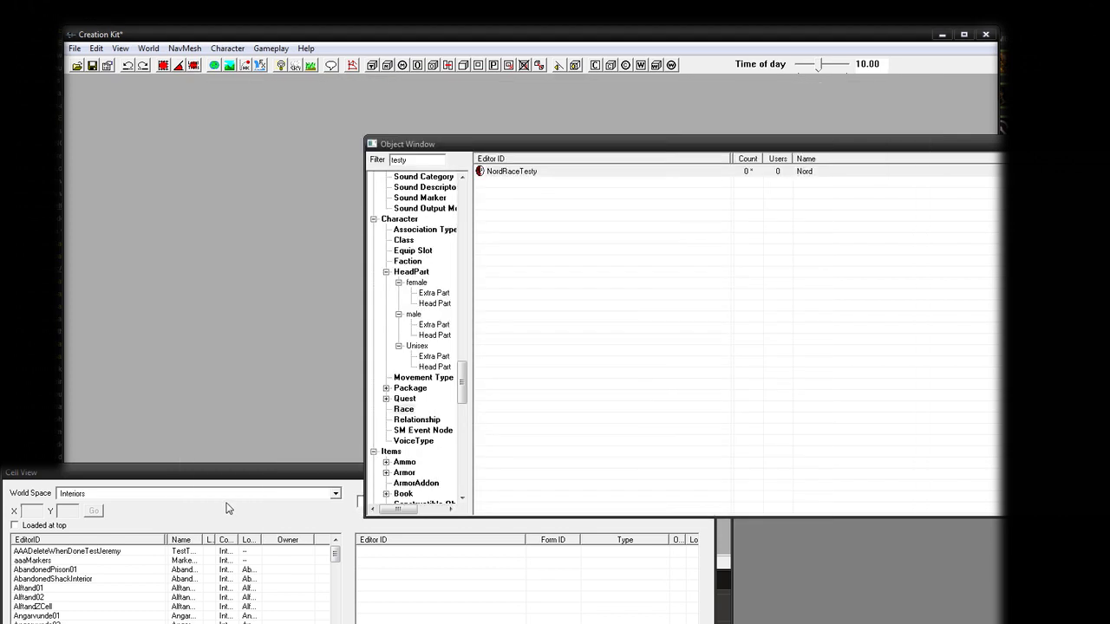
click(75, 48)
click(94, 79)
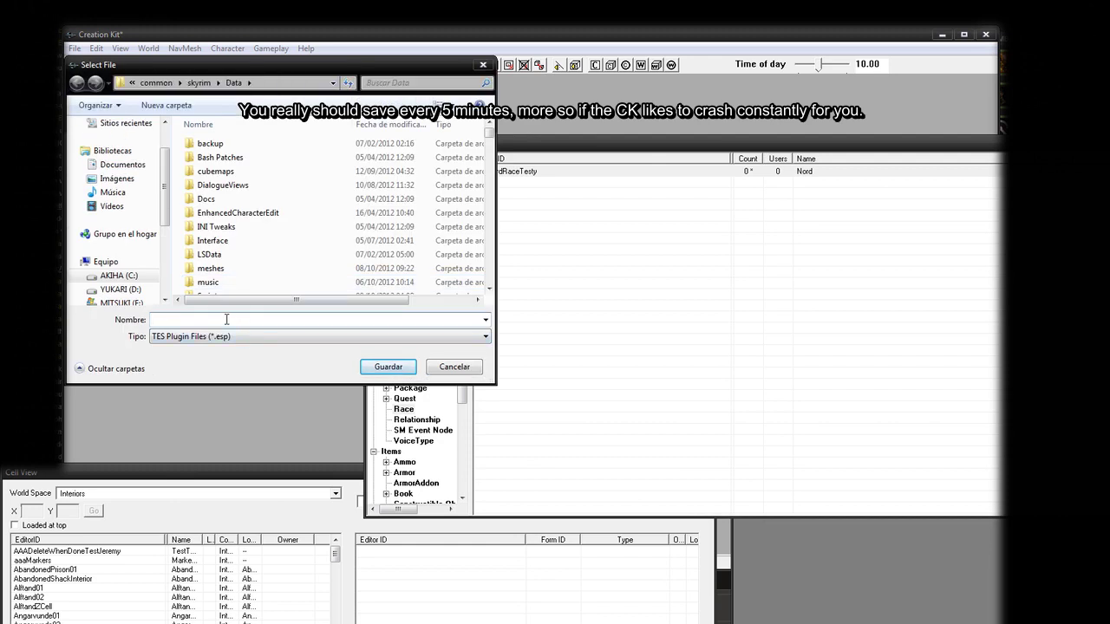
text(testyfollower)
key(Return)
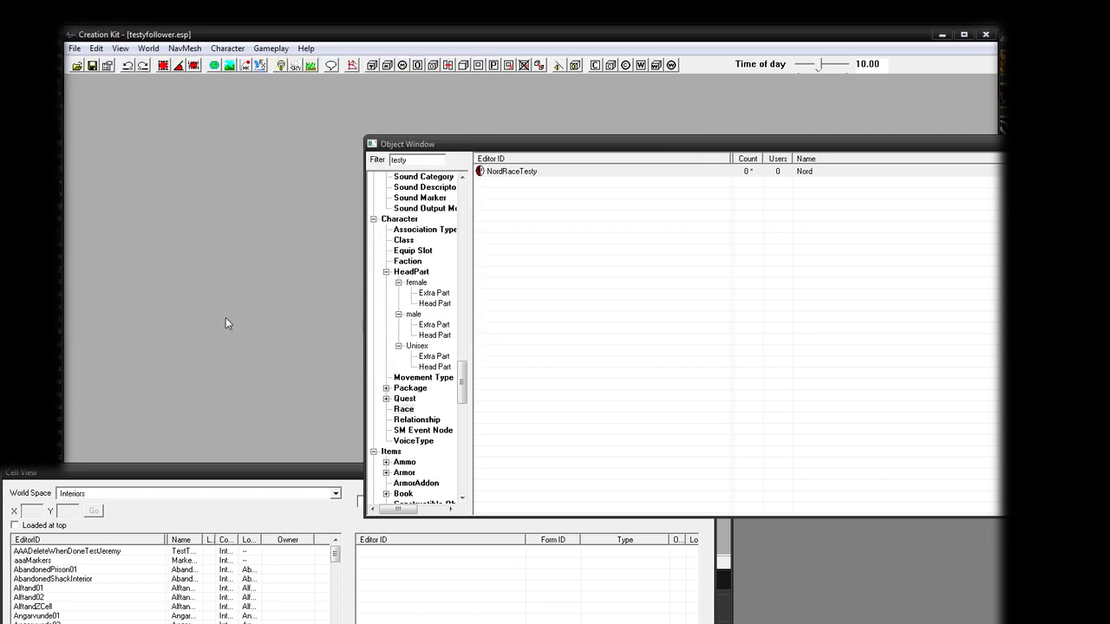